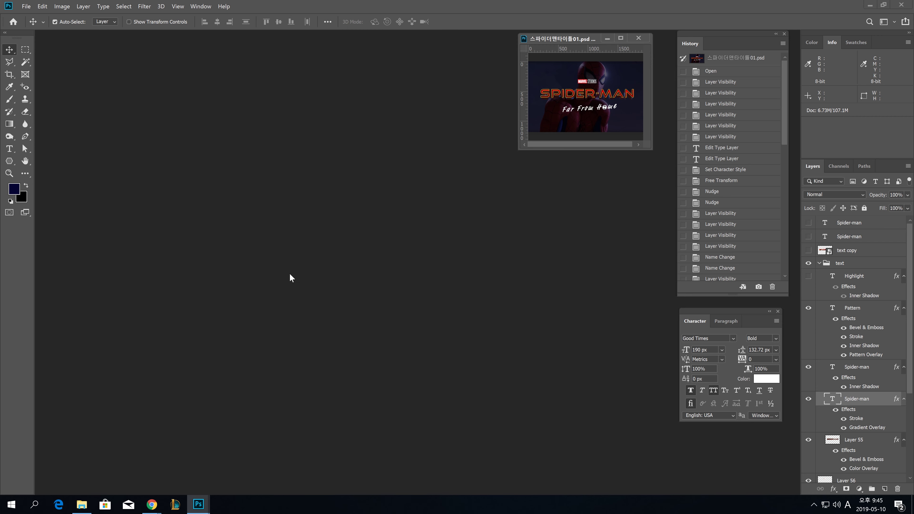
Create a new white RGB document about 1980 pixels wide and 1200 pixels high.
{"action": "key", "text": "ctrl+n"}
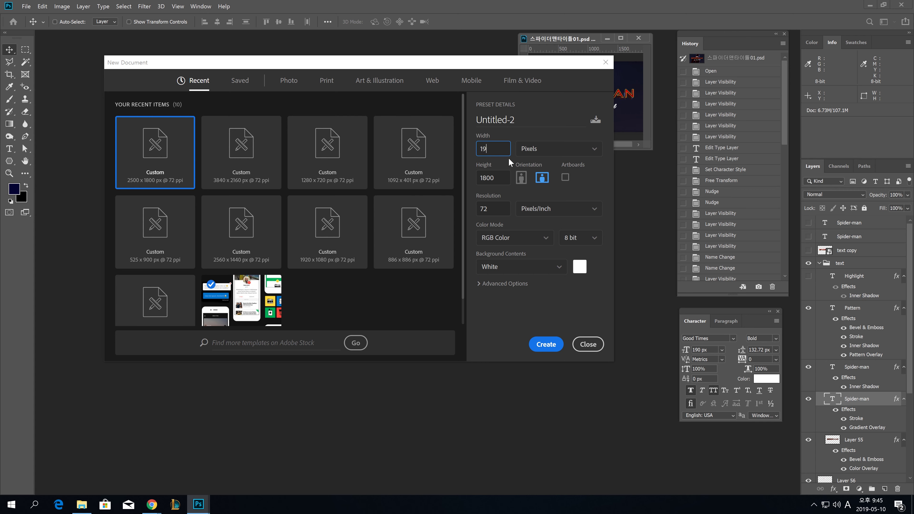
{"action": "key", "text": "Tab"}
{"action": "type", "text": "1200"}
{"action": "key", "text": "Return"}
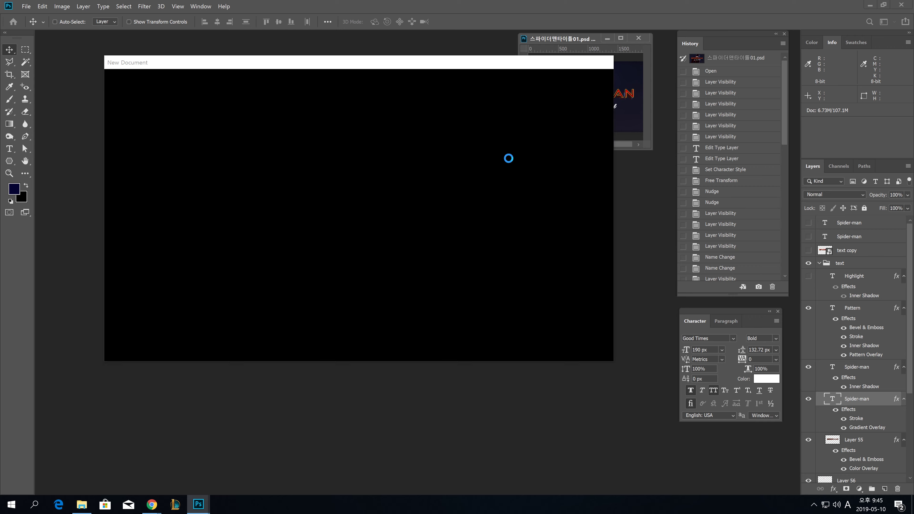
Reposition the new document's window and enlarge it so there is a margin around the canvas.
{"action": "left_click_drag", "start_coordinate": [398, 42], "coordinate": [450, 145]}
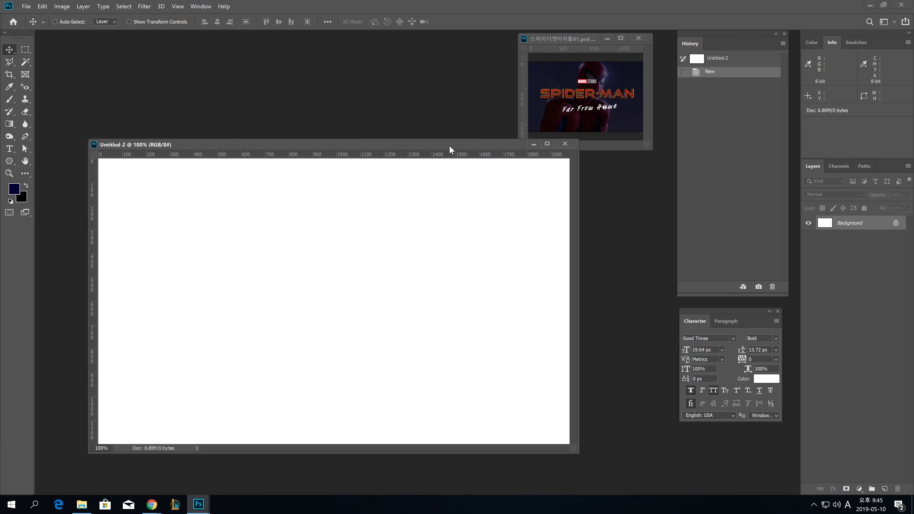
{"action": "left_click_drag", "start_coordinate": [367, 139], "coordinate": [359, 101]}
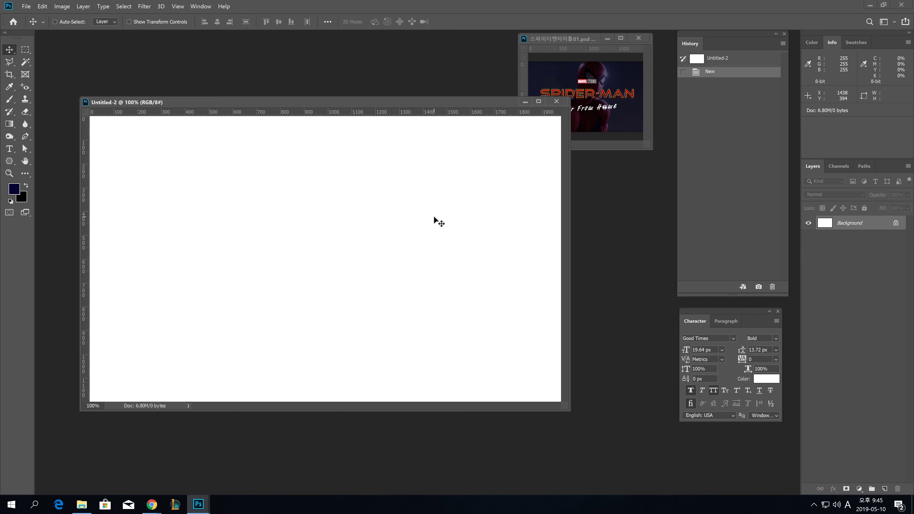
{"action": "left_click_drag", "start_coordinate": [562, 409], "coordinate": [661, 447]}
Add a new layer above the background and fill it with the dark navy color #040330.
{"action": "key", "text": "t"}
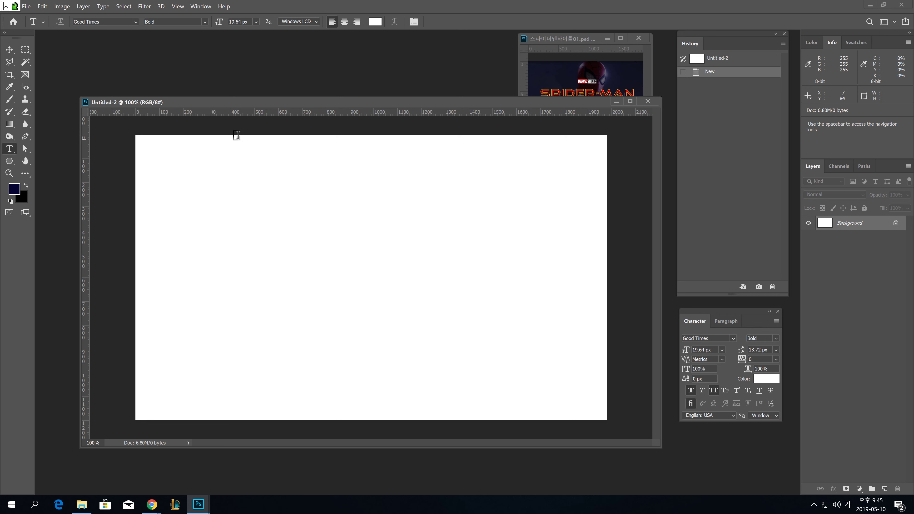
{"action": "left_click", "coordinate": [885, 488]}
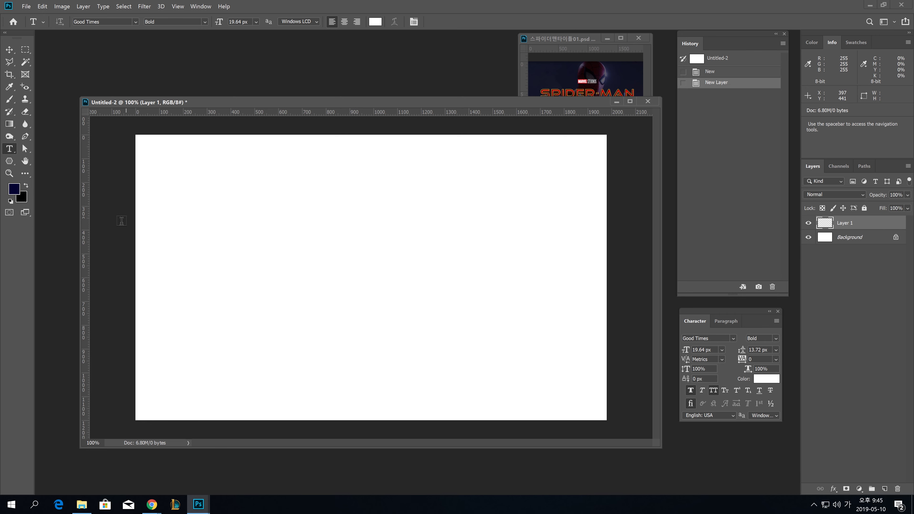
{"action": "left_click", "coordinate": [13, 191]}
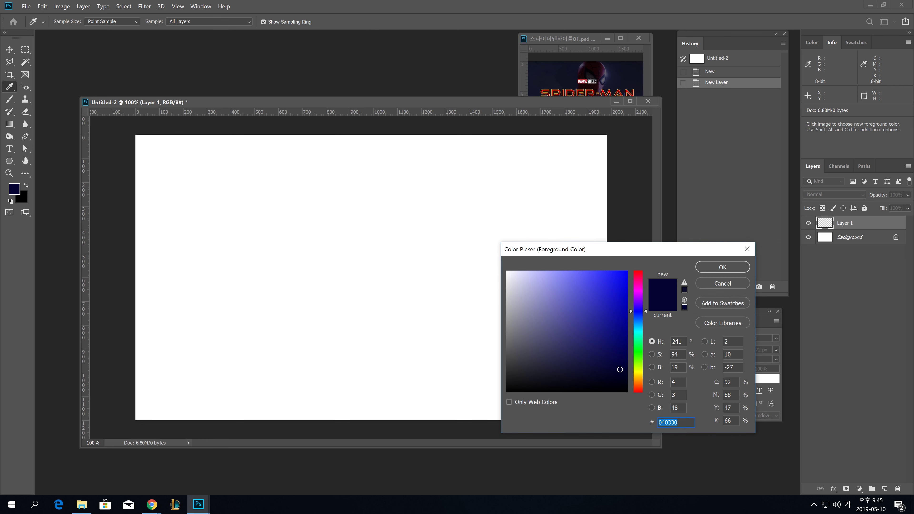
{"action": "left_click", "coordinate": [738, 267]}
{"action": "key", "text": "t"}
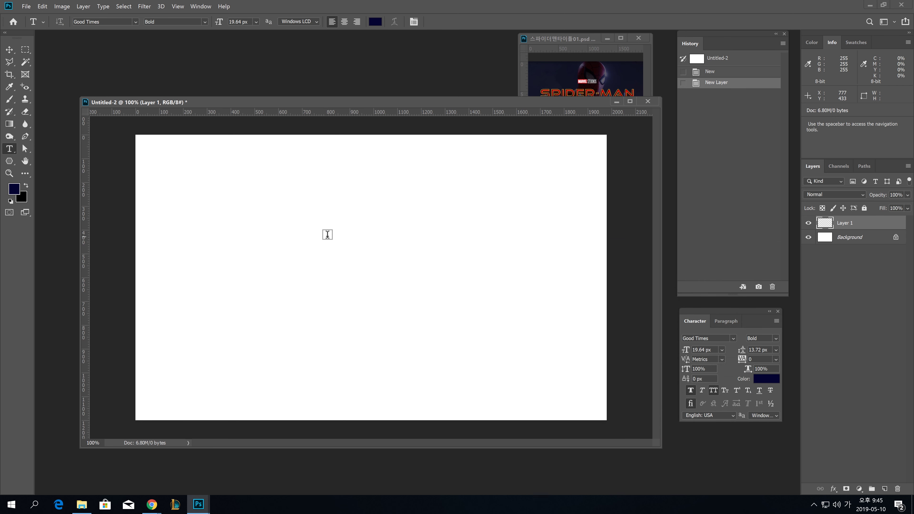
{"action": "key", "text": "alt+Delete"}
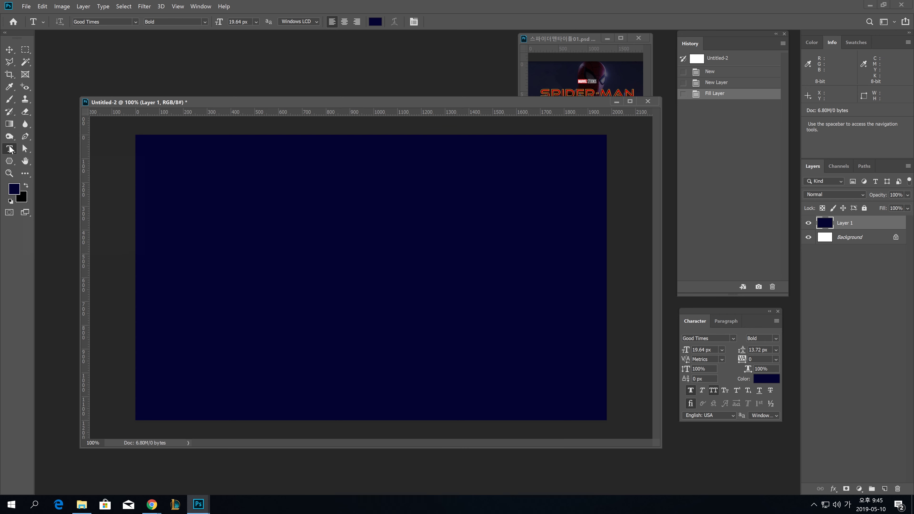
Start a text line on the navy canvas with placeholder characters and set its font size to 190 px.
{"action": "left_click", "coordinate": [258, 236]}
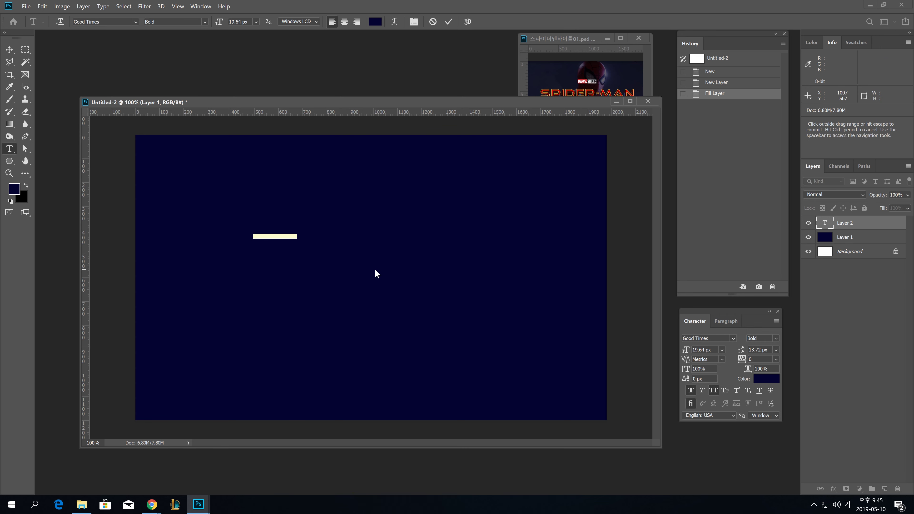
{"action": "type", "text": "spi"}
{"action": "key", "text": "ctrl+a"}
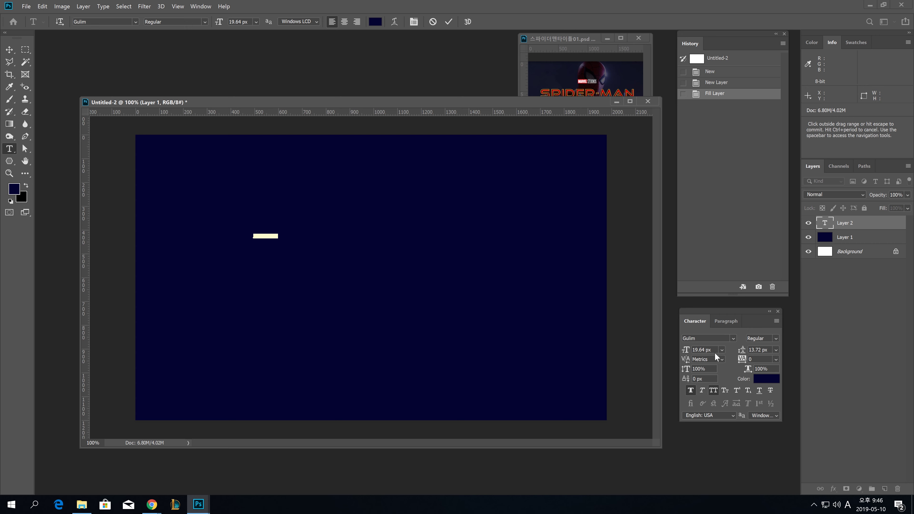
{"action": "key", "text": "Return"}
{"action": "type", "text": "200"}
{"action": "key", "text": "BackSpace"}
{"action": "key", "text": "BackSpace"}
{"action": "type", "text": "190"}
{"action": "key", "text": "Return"}
Set the color of the selected text to white.
{"action": "left_click", "coordinate": [765, 380]}
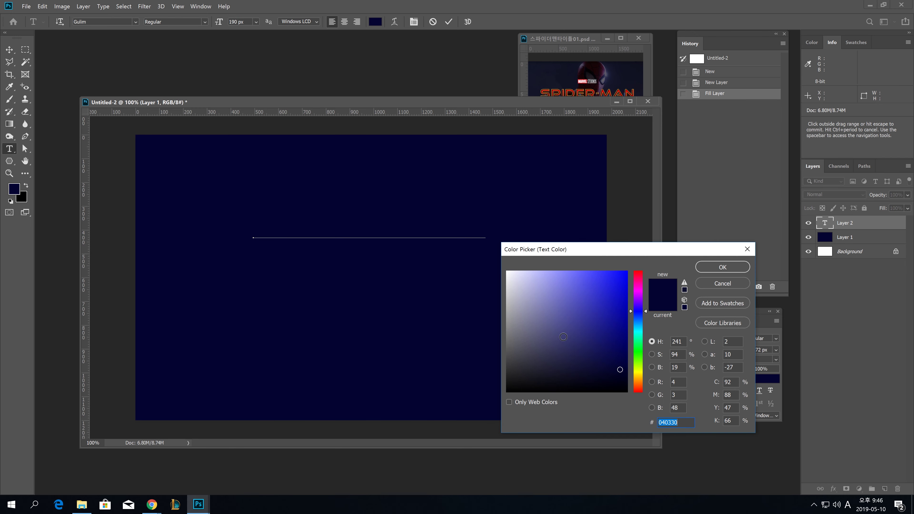
{"action": "left_click", "coordinate": [510, 273]}
{"action": "left_click", "coordinate": [721, 269]}
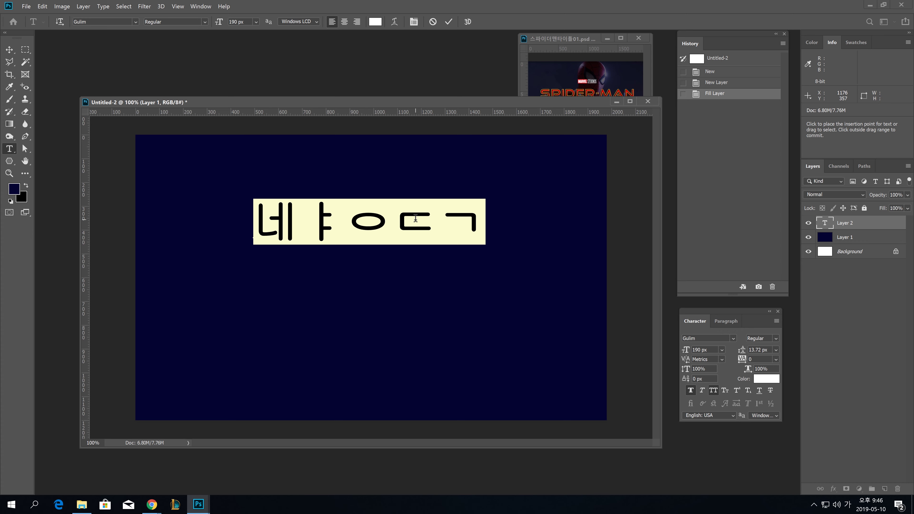
Replace the placeholder characters with the text SPIDER-MAN.
{"action": "key", "text": "BackSpace"}
{"action": "key", "text": "BackSpace"}
{"action": "key", "text": "BackSpace"}
{"action": "key", "text": "BackSpace"}
{"action": "key", "text": "BackSpace"}
{"action": "key", "text": "Hangul"}
{"action": "type", "text": "SPI"}
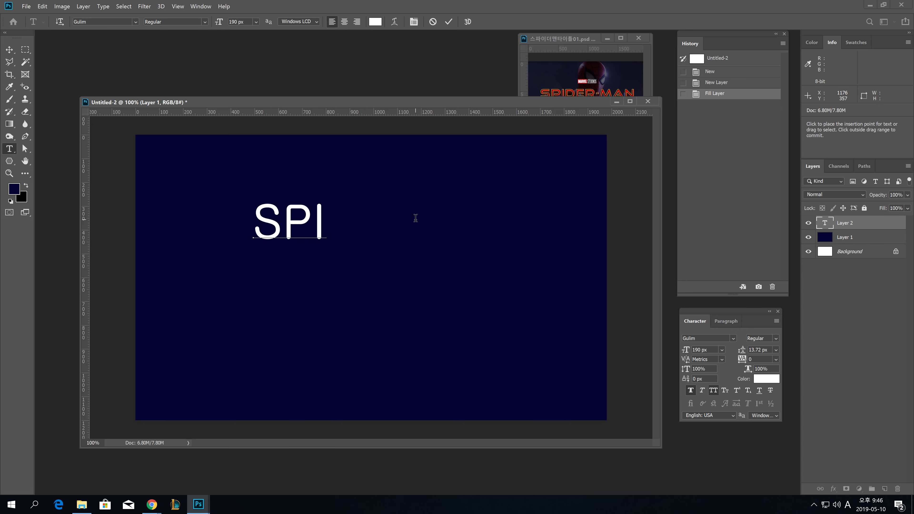
{"action": "type", "text": "DER-MAN"}
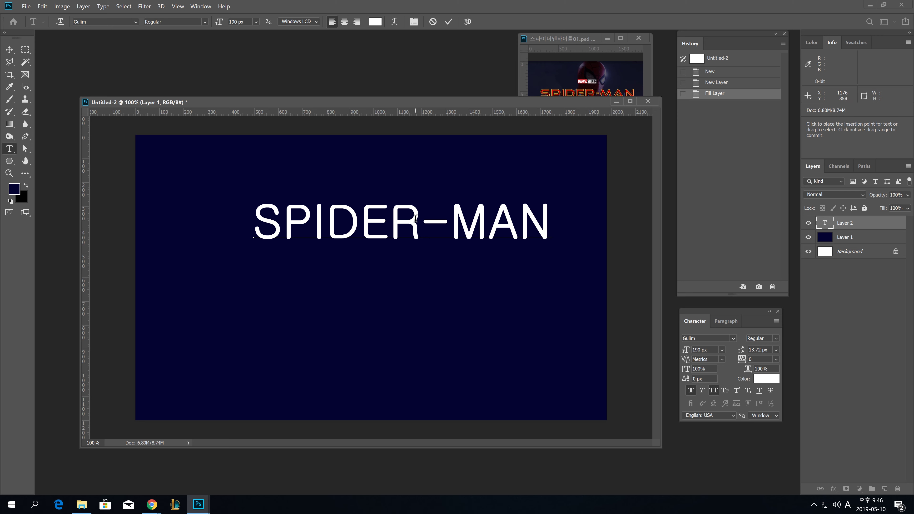
Move the SPIDER-MAN text toward the middle of the canvas and set its font to Good Times.
{"action": "left_click", "coordinate": [10, 50]}
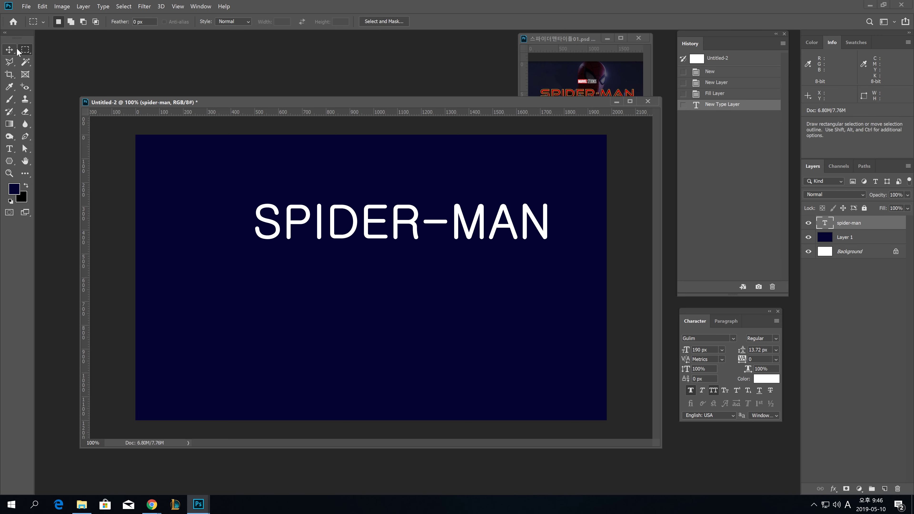
{"action": "left_click_drag", "start_coordinate": [442, 227], "coordinate": [421, 263]}
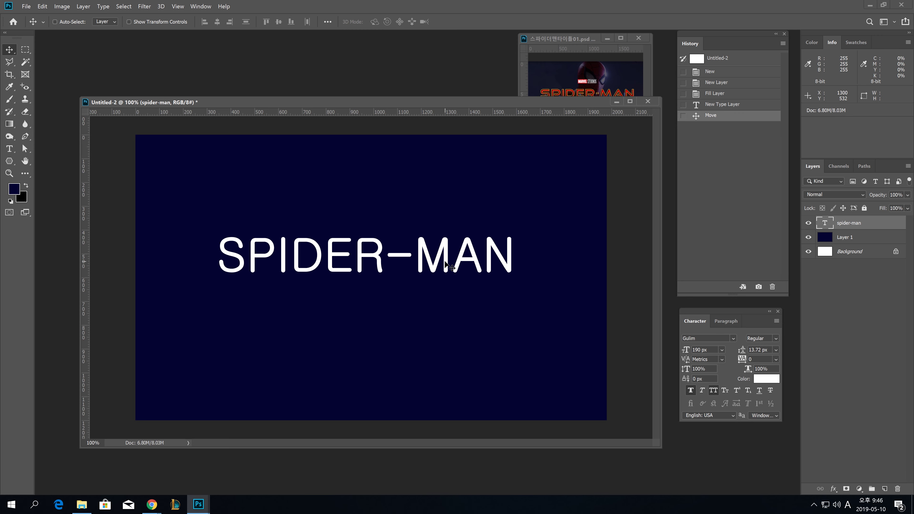
{"action": "left_click", "coordinate": [734, 339]}
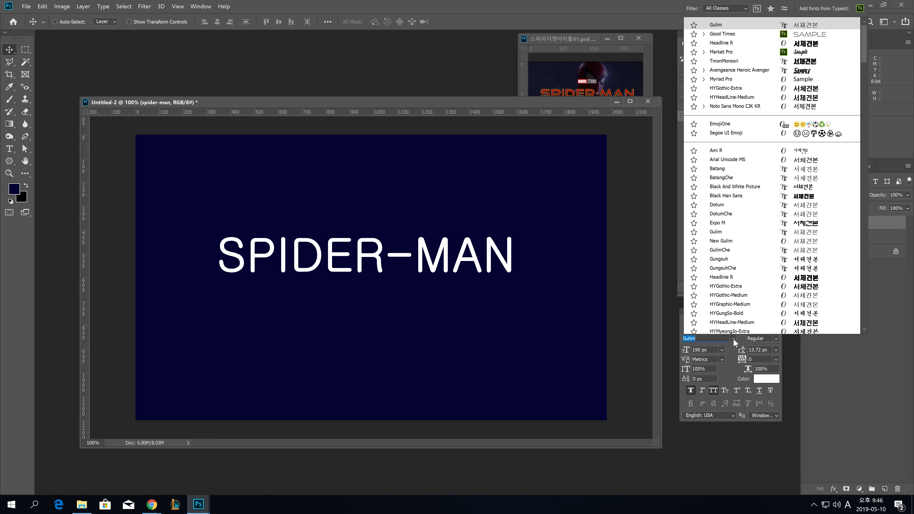
{"action": "left_click", "coordinate": [747, 34]}
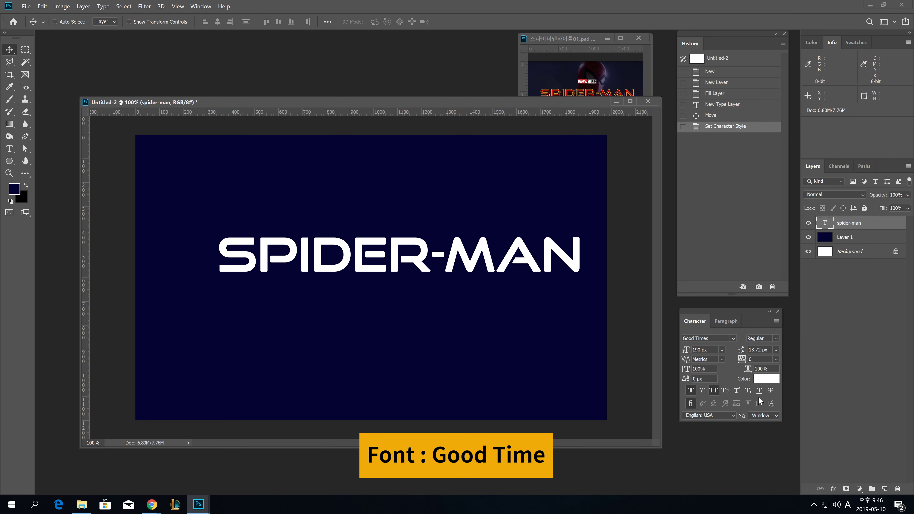
Open the Adobe Fonts website from the font list and dismiss its welcome message.
{"action": "left_click", "coordinate": [9, 151]}
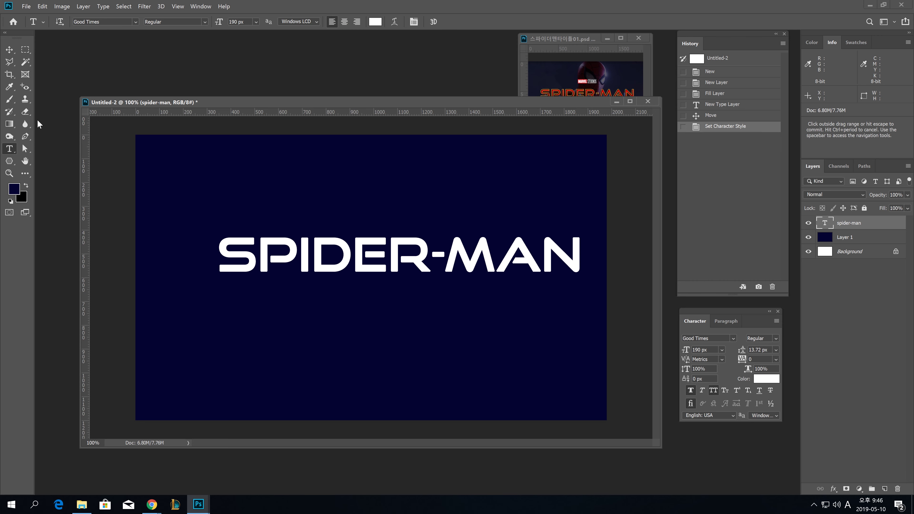
{"action": "left_click", "coordinate": [136, 22]}
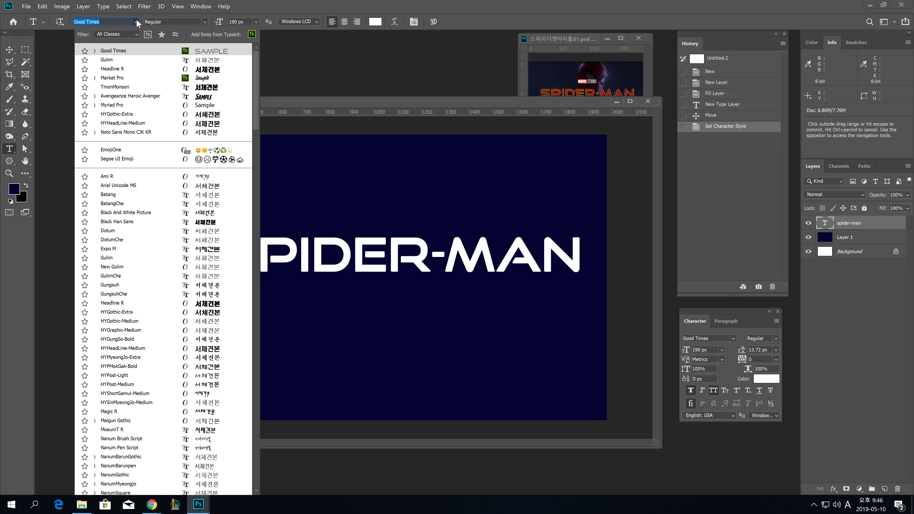
{"action": "left_click", "coordinate": [251, 35]}
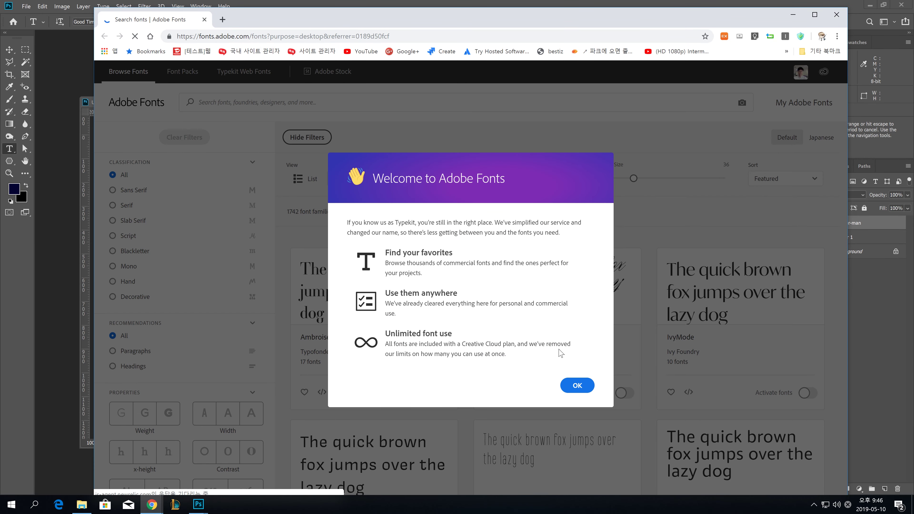
{"action": "left_click", "coordinate": [578, 385]}
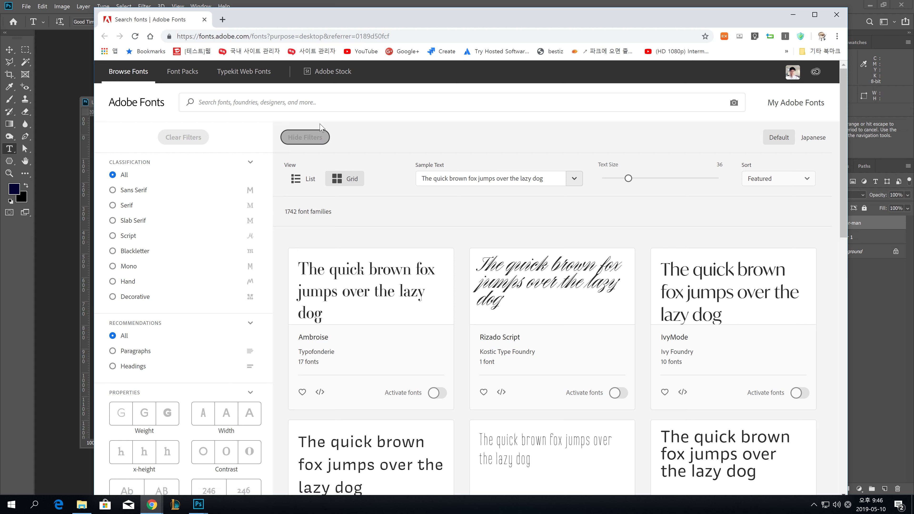
Search Adobe Fonts for "good time".
{"action": "left_click", "coordinate": [200, 102]}
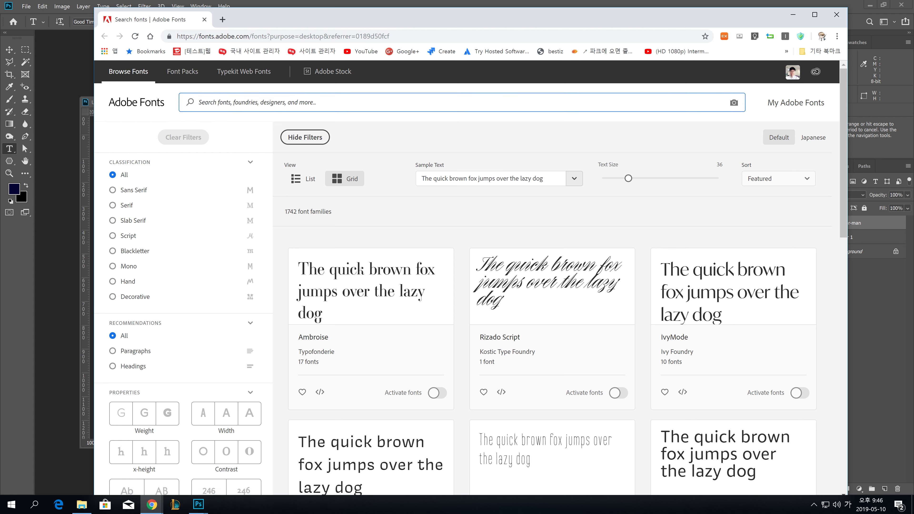
{"action": "type", "text": "해"}
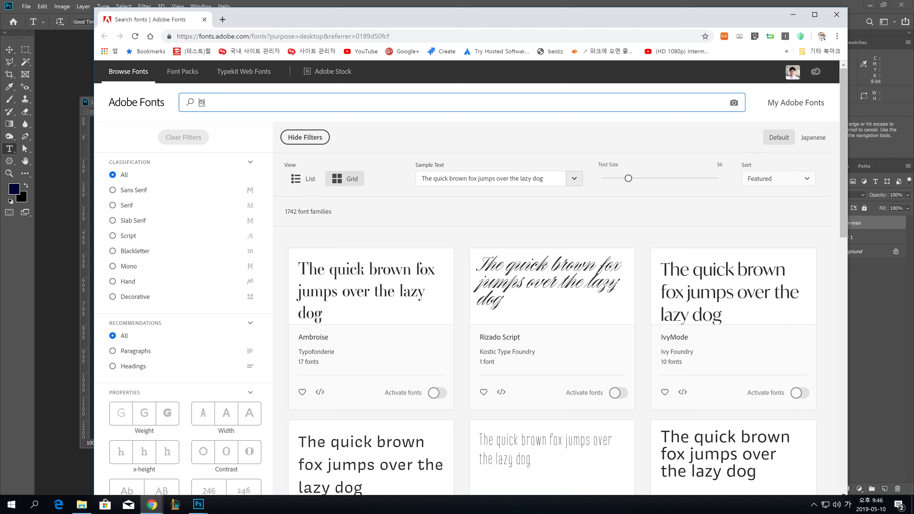
{"action": "type", "text": "ㅐㅇ"}
{"action": "key", "text": "ctrl+a"}
{"action": "key", "text": "Hangul"}
{"action": "type", "text": "good"}
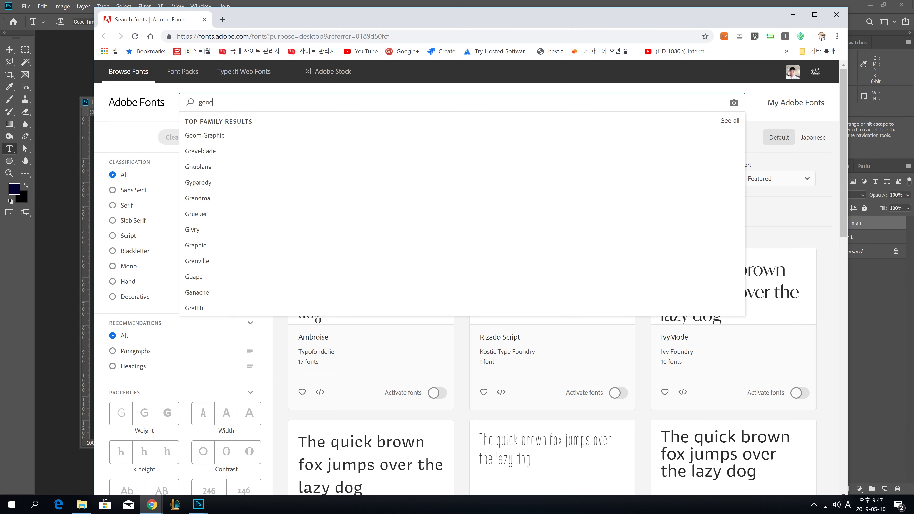
{"action": "type", "text": " time"}
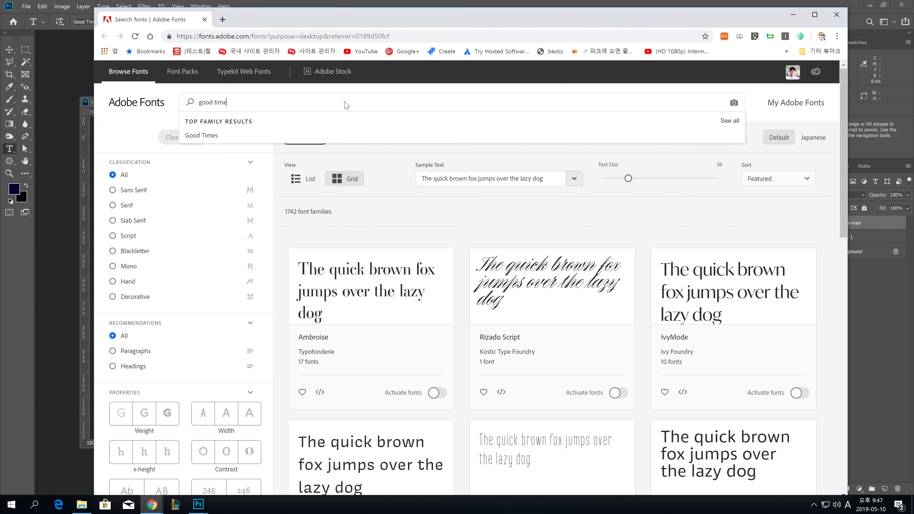
{"action": "key", "text": "Return"}
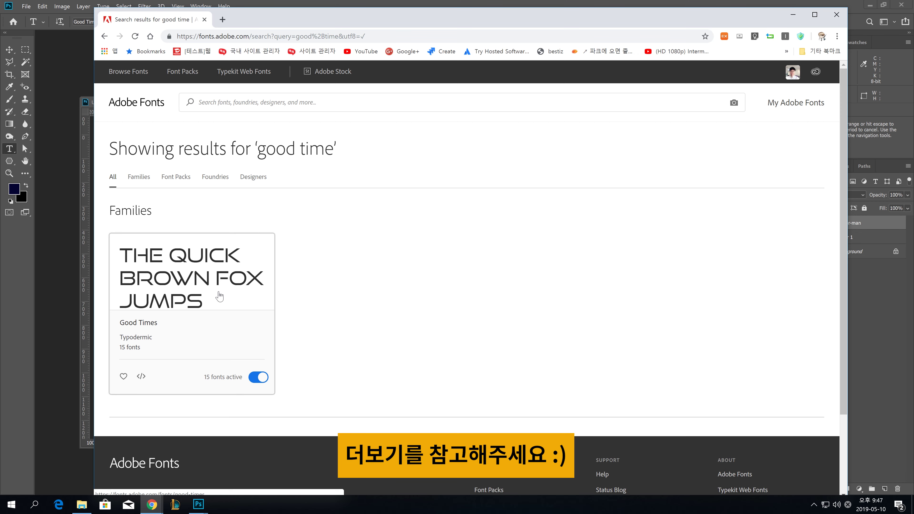
Return to Photoshop and shift the SPIDER-MAN text horizontally to center it on the canvas.
{"action": "left_click_drag", "start_coordinate": [306, 22], "coordinate": [913, 67]}
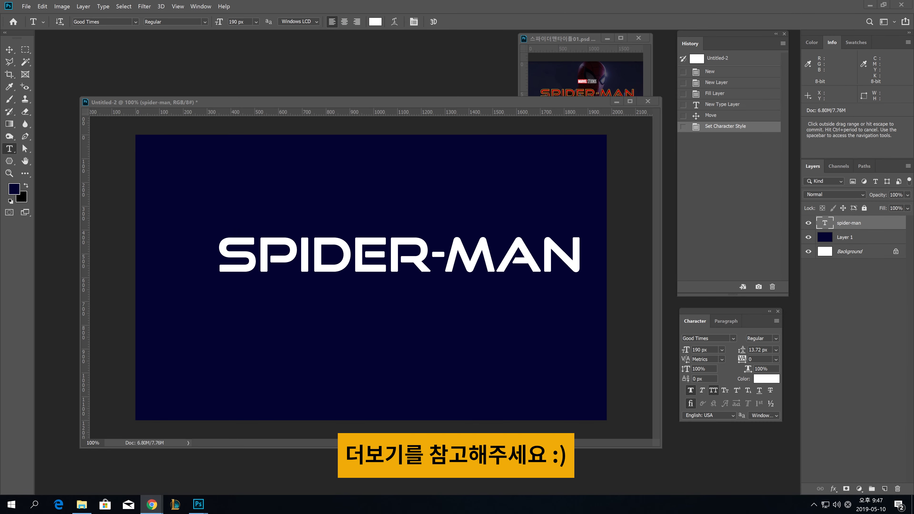
{"action": "left_click", "coordinate": [406, 258]}
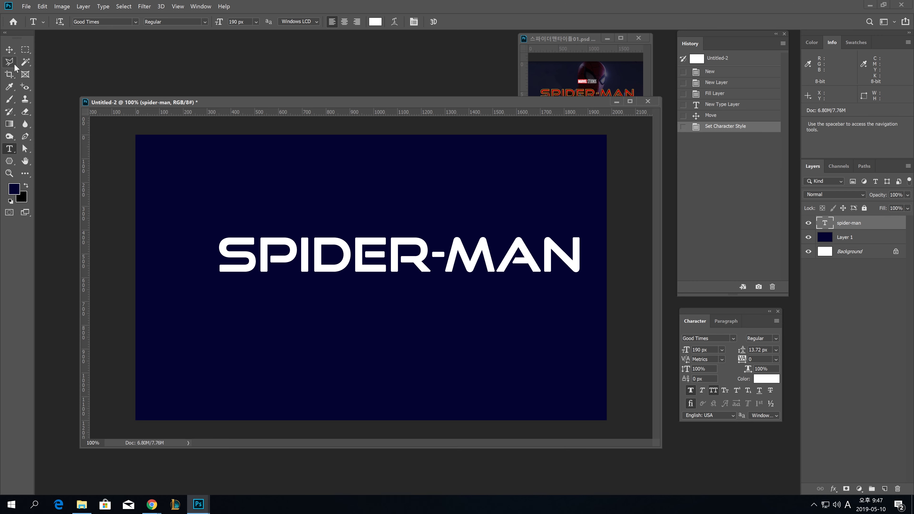
{"action": "left_click", "coordinate": [10, 49]}
{"action": "left_click_drag", "start_coordinate": [441, 265], "coordinate": [402, 265]}
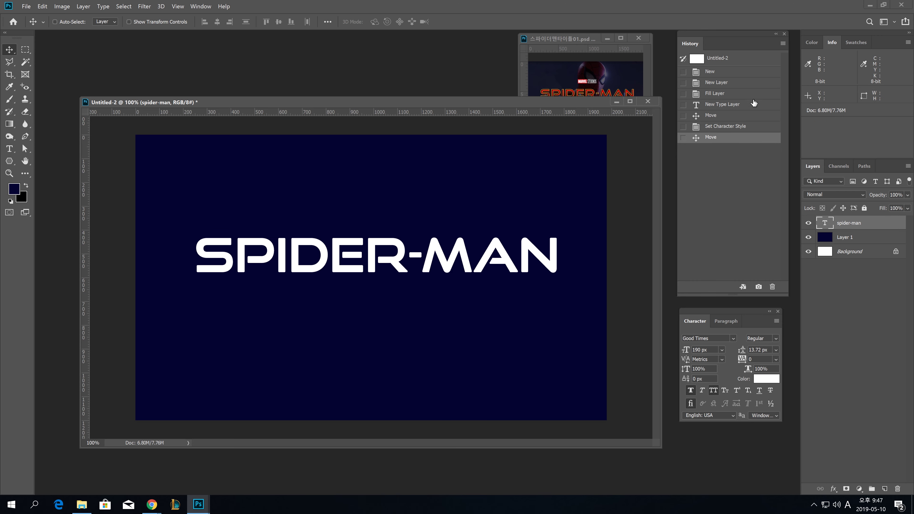
{"action": "key", "text": "Return"}
{"action": "left_click", "coordinate": [10, 49]}
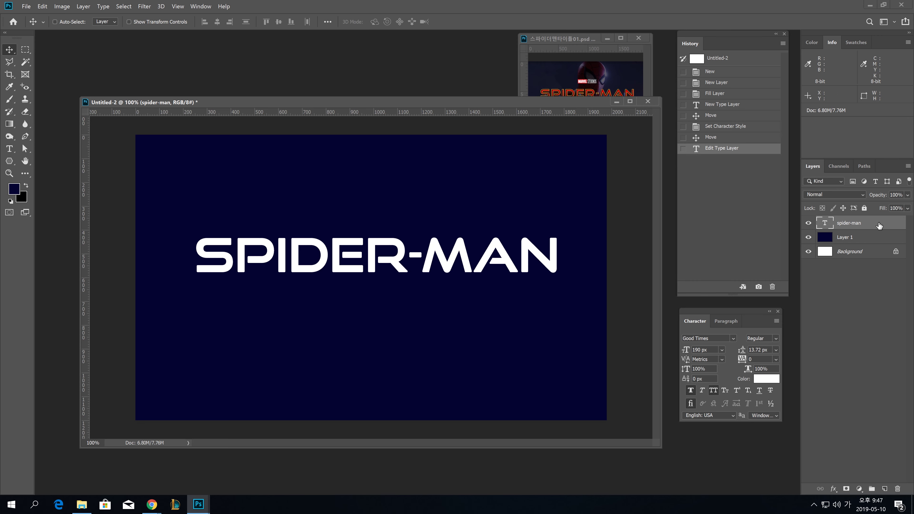
Duplicate the spider-man text layer and hide the copy, leaving the original layer selected.
{"action": "key", "text": "ctrl+j"}
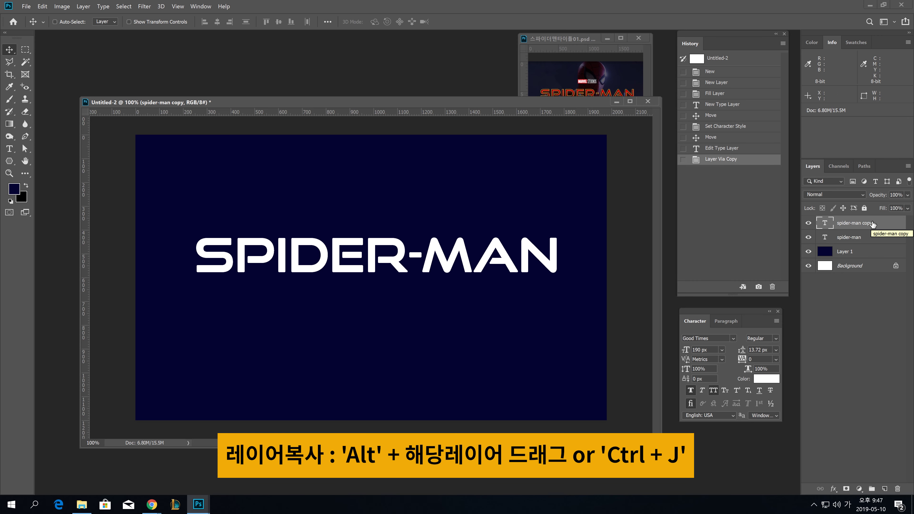
{"action": "left_click", "coordinate": [808, 223]}
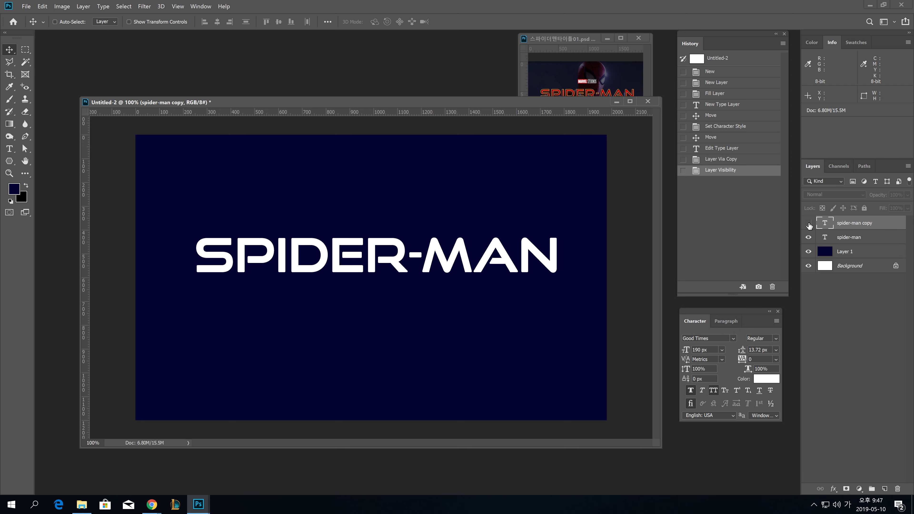
{"action": "left_click", "coordinate": [855, 239]}
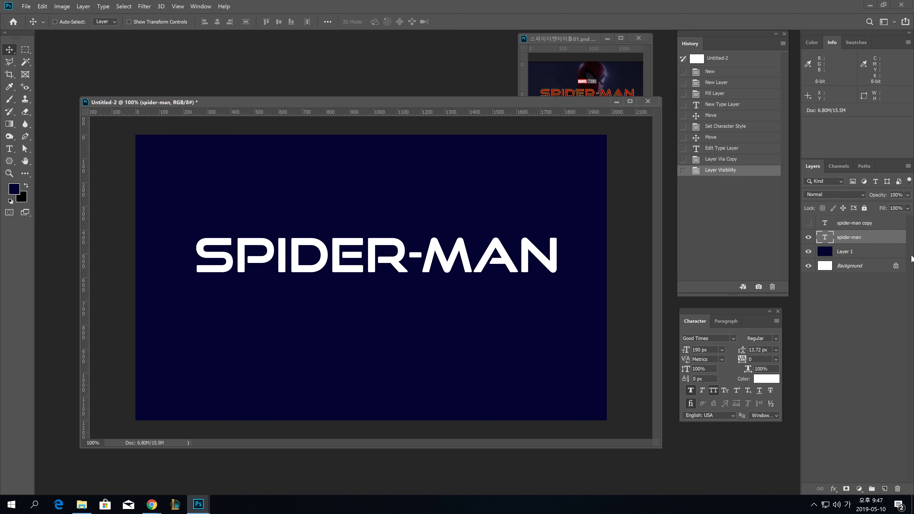
Add a gradient overlay to the spider-man text layer and set the gradient's starting color stop to #8e0808.
{"action": "double_click", "coordinate": [891, 237]}
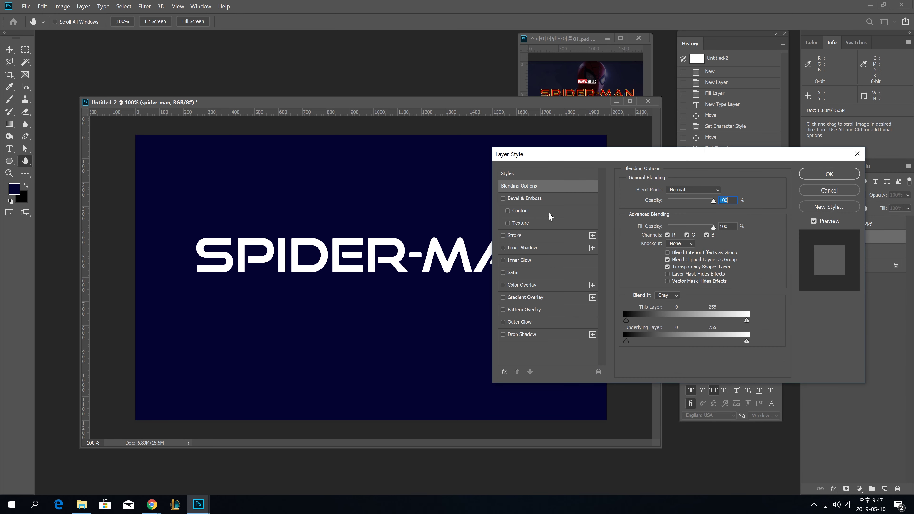
{"action": "left_click", "coordinate": [535, 298]}
{"action": "left_click", "coordinate": [688, 213]}
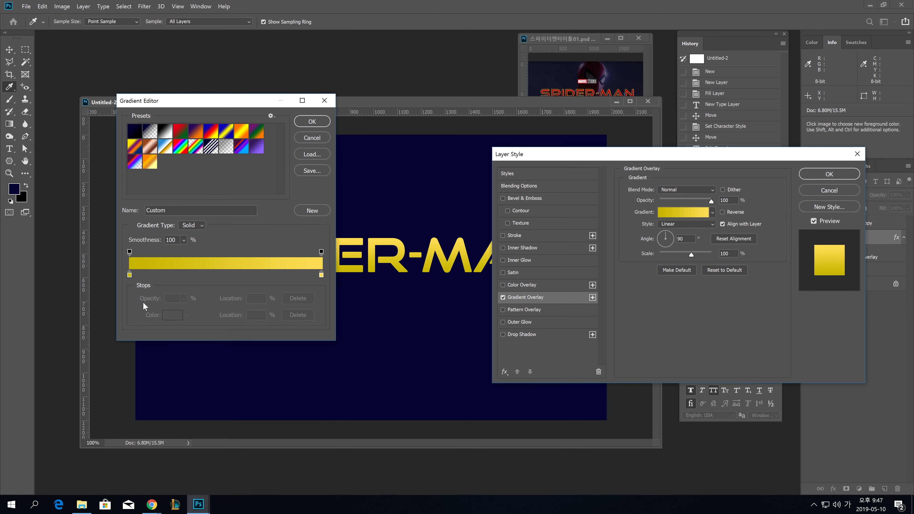
{"action": "left_click", "coordinate": [130, 275]}
{"action": "double_click", "coordinate": [130, 275]}
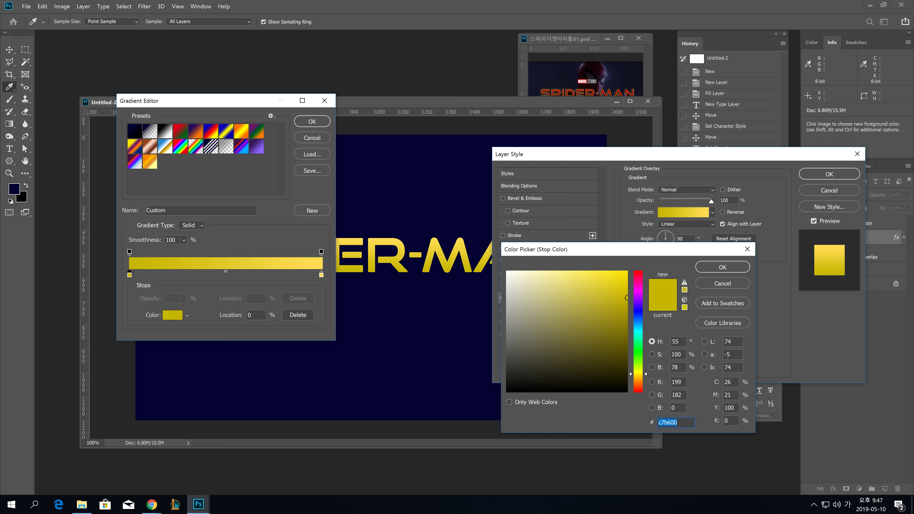
{"action": "type", "text": "8"}
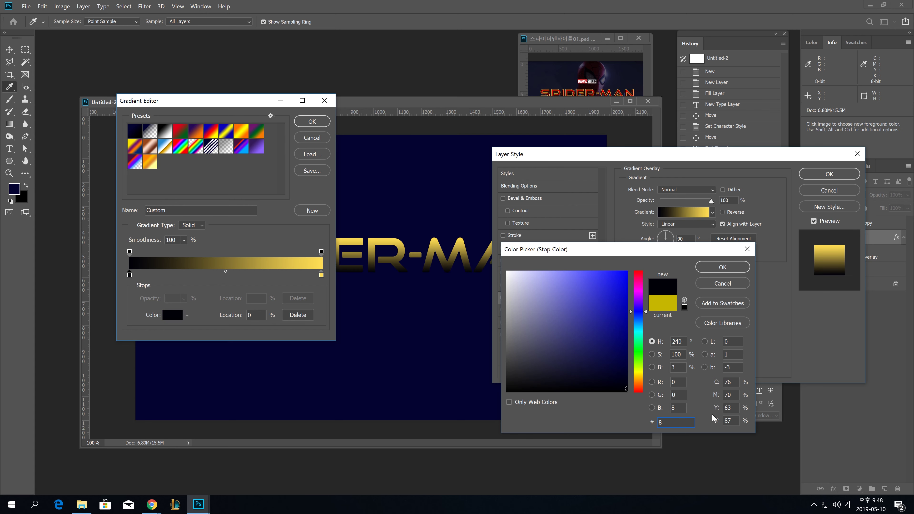
{"action": "type", "text": "ㄷ080"}
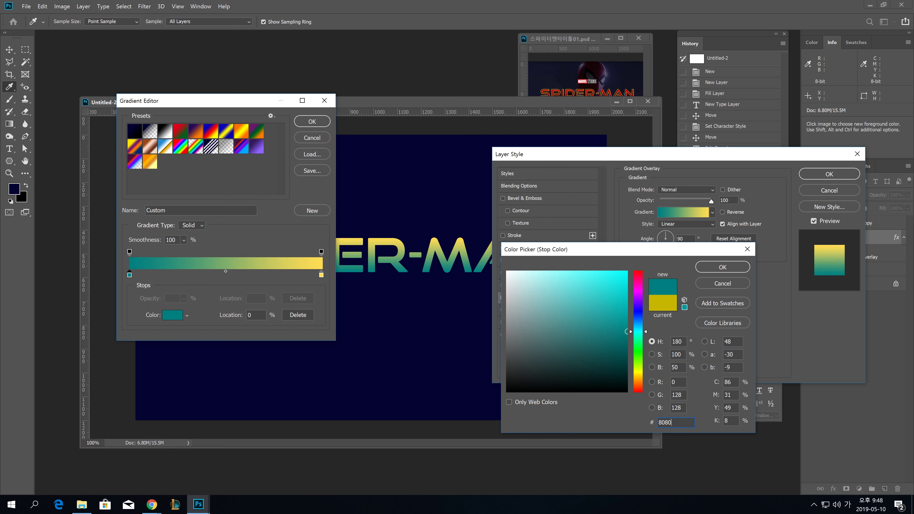
{"action": "key", "text": "ctrl+a"}
{"action": "key", "text": "BackSpace"}
{"action": "type", "text": "8e08"}
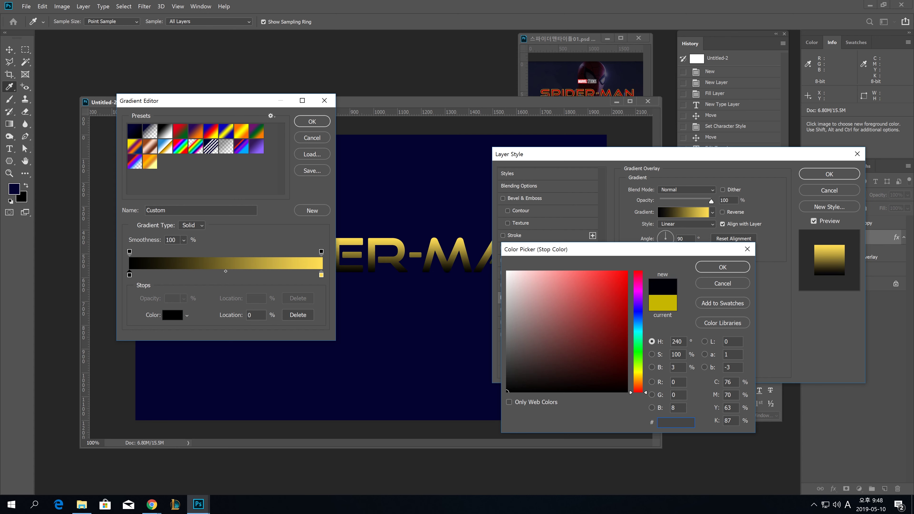
{"action": "type", "text": "08"}
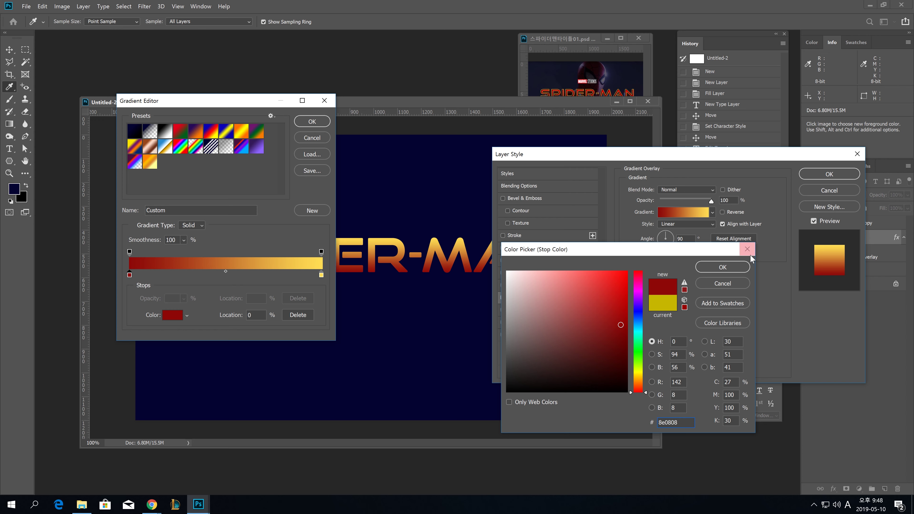
{"action": "left_click", "coordinate": [723, 267]}
Set the gradient's end color stop to #ff0000 and apply the gradient overlay to the spider-man layer.
{"action": "double_click", "coordinate": [322, 277]}
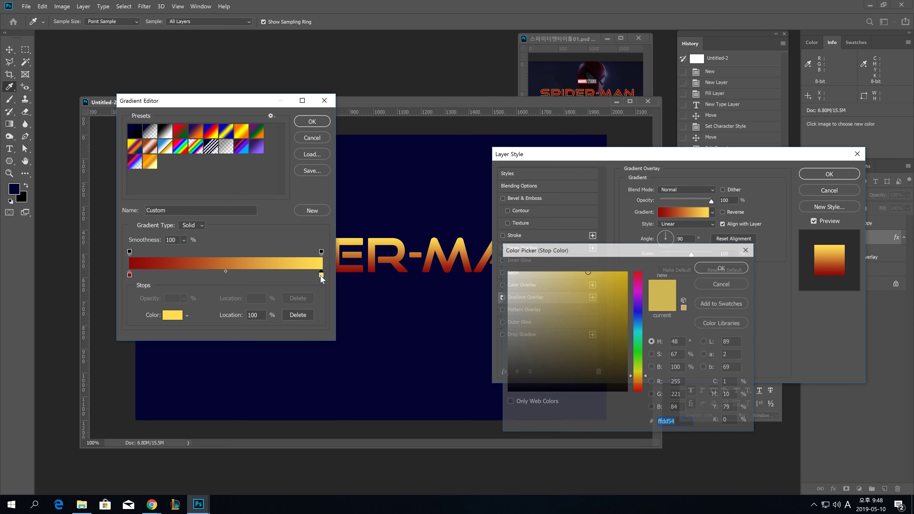
{"action": "type", "text": "f"}
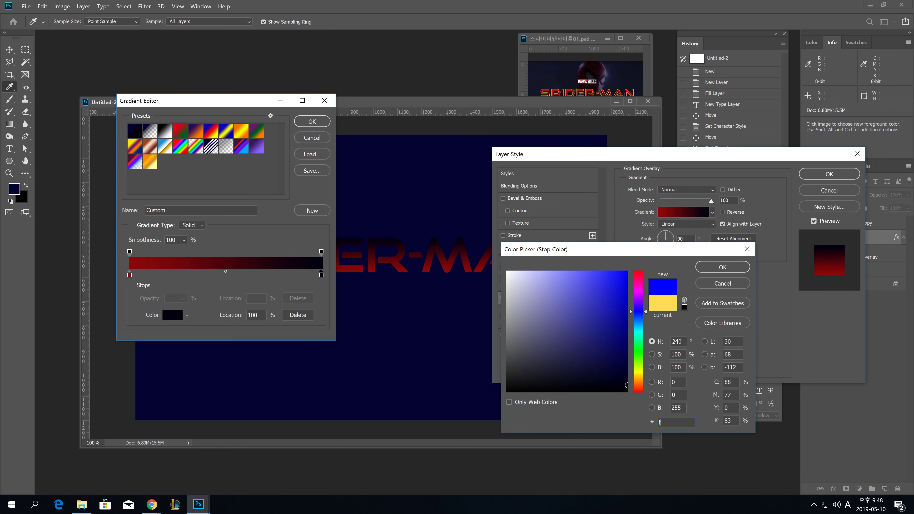
{"action": "type", "text": "f0000"}
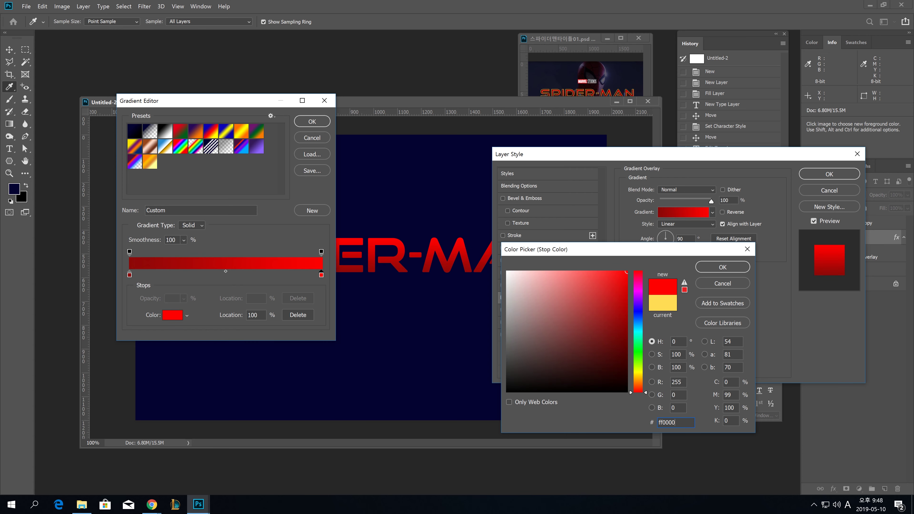
{"action": "key", "text": "Return"}
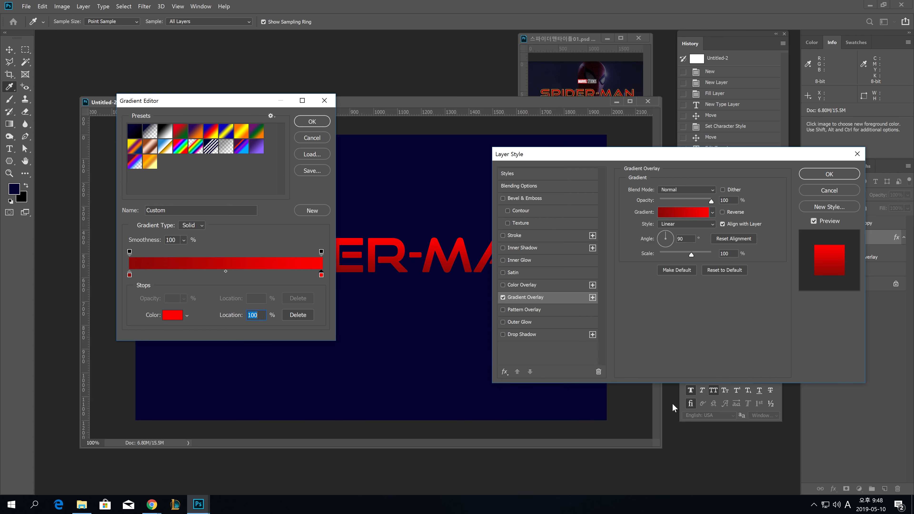
{"action": "left_click", "coordinate": [312, 121]}
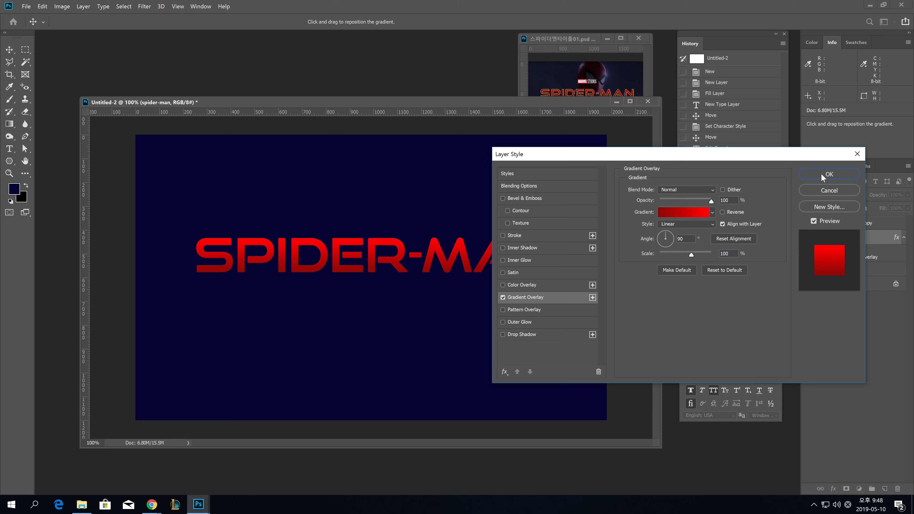
{"action": "left_click", "coordinate": [821, 173]}
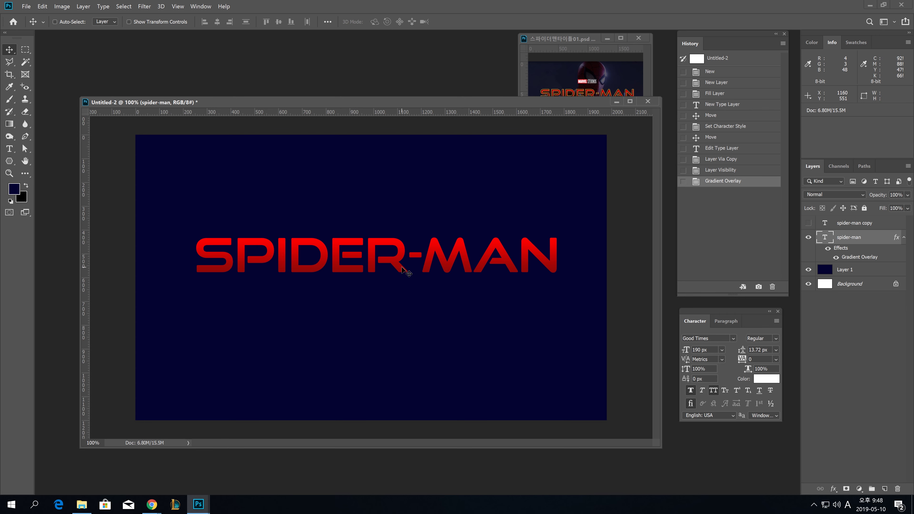
Duplicate the hidden spider-man copy layer, keep the duplicate hidden, and make spider-man copy visible and selected.
{"action": "key", "text": "ctrl"}
{"action": "left_click", "coordinate": [853, 223]}
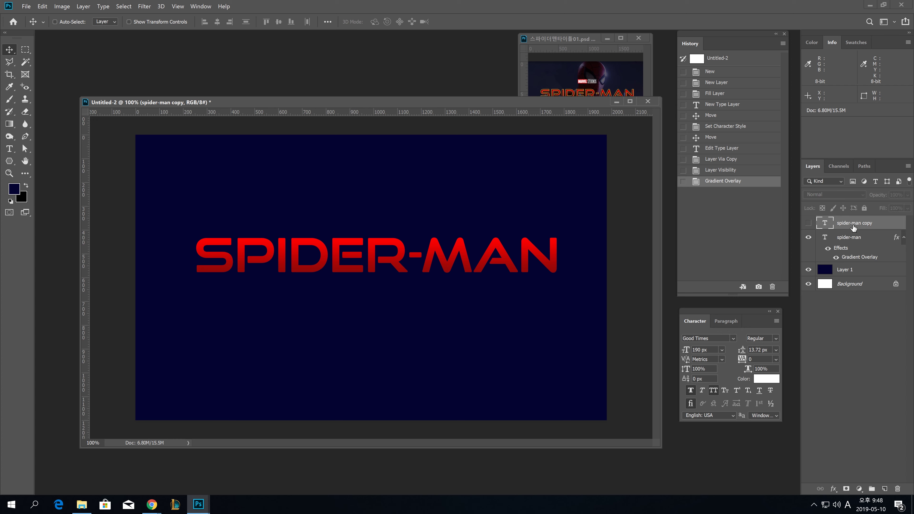
{"action": "key", "text": "ctrl+j"}
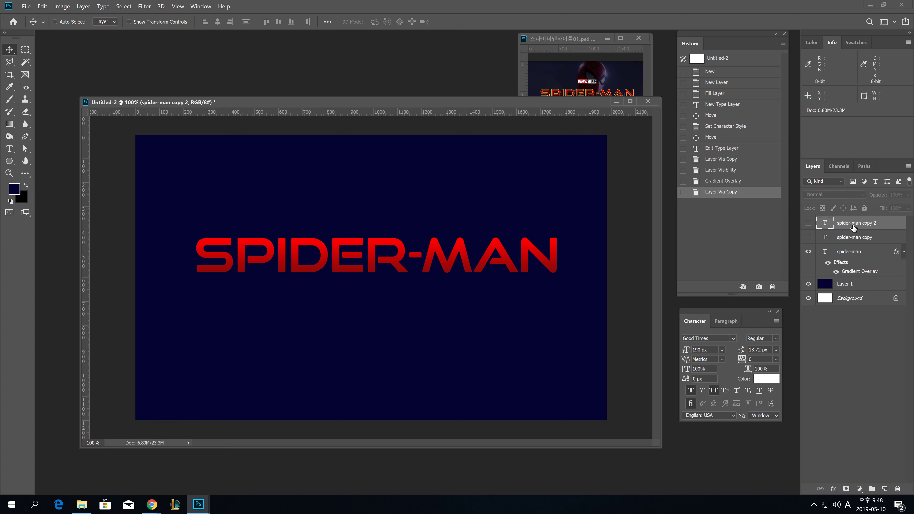
{"action": "left_click", "coordinate": [809, 237]}
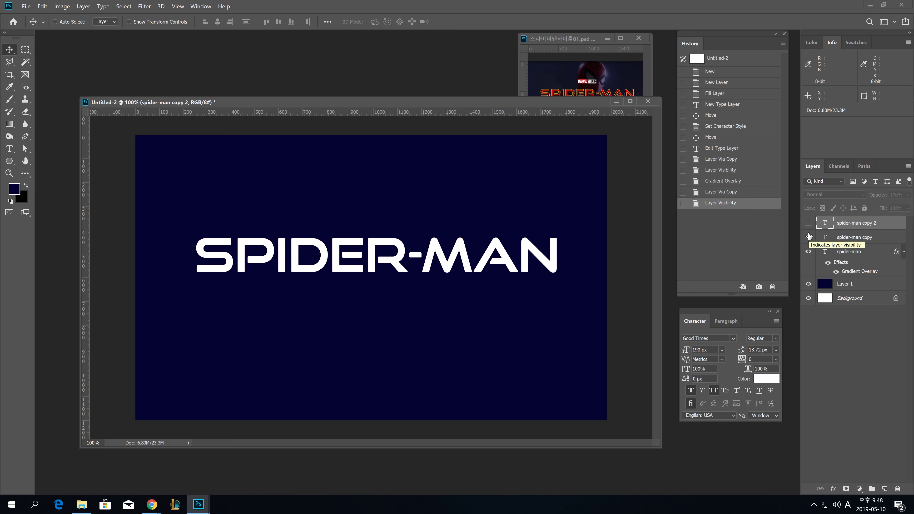
{"action": "left_click", "coordinate": [844, 237]}
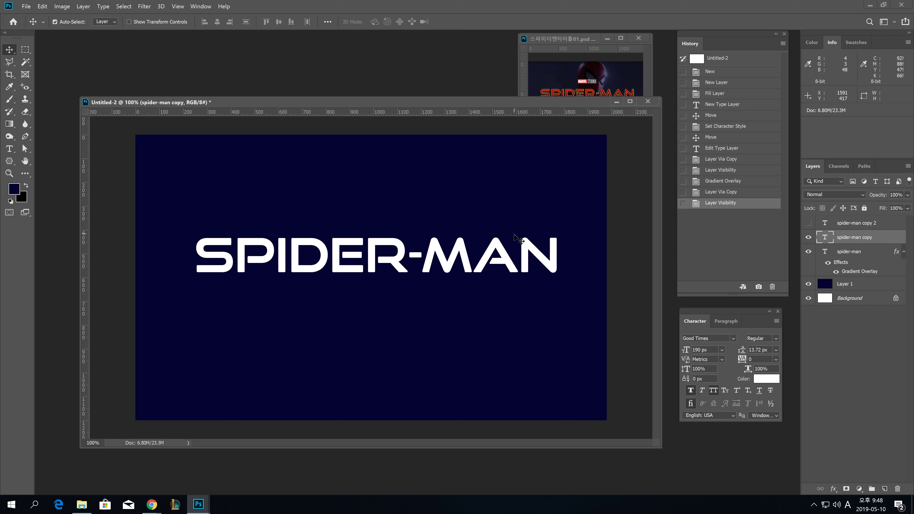
Nudge the white spider-man copy text down off the red lettering and back up to its original position.
{"action": "key", "text": "Down"}
{"action": "key", "text": "Down"}
{"action": "key", "text": "Down"}
{"action": "key", "text": "Down"}
{"action": "key", "text": "Down"}
{"action": "key", "text": "Down"}
{"action": "key", "text": "Down"}
{"action": "key", "text": "Down"}
{"action": "key", "text": "Down"}
{"action": "key", "text": "Down"}
{"action": "key", "text": "Down"}
{"action": "key", "text": "Down"}
{"action": "key", "text": "Down"}
{"action": "key", "text": "Down"}
{"action": "key", "text": "Down"}
{"action": "key", "text": "Down"}
{"action": "key", "text": "Down"}
{"action": "key", "text": "Down"}
{"action": "key", "text": "Down"}
{"action": "key", "text": "Down"}
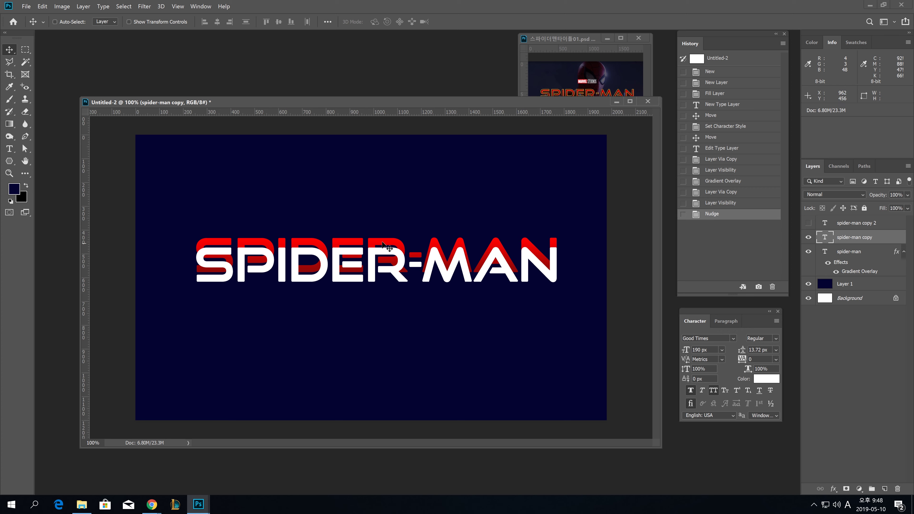
{"action": "key", "text": "Up"}
{"action": "key", "text": "Up"}
{"action": "key", "text": "Up"}
{"action": "key", "text": "Up"}
{"action": "key", "text": "Up"}
{"action": "key", "text": "Up"}
{"action": "key", "text": "Up"}
{"action": "key", "text": "Up"}
{"action": "key", "text": "Up"}
{"action": "key", "text": "Up"}
{"action": "key", "text": "Up"}
{"action": "key", "text": "Up"}
{"action": "key", "text": "Up"}
{"action": "key", "text": "Up"}
{"action": "key", "text": "Up"}
{"action": "key", "text": "Up"}
{"action": "key", "text": "Up"}
{"action": "key", "text": "Up"}
{"action": "key", "text": "Up"}
{"action": "key", "text": "Up"}
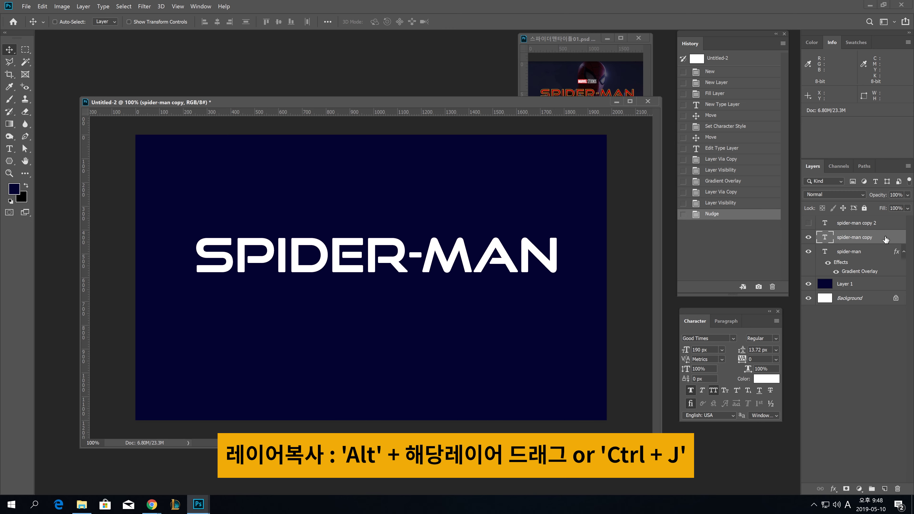
Set the spider-man copy layer's fill opacity to 0% and add an inner shadow in Pin Light mode at 50% opacity.
{"action": "double_click", "coordinate": [869, 240]}
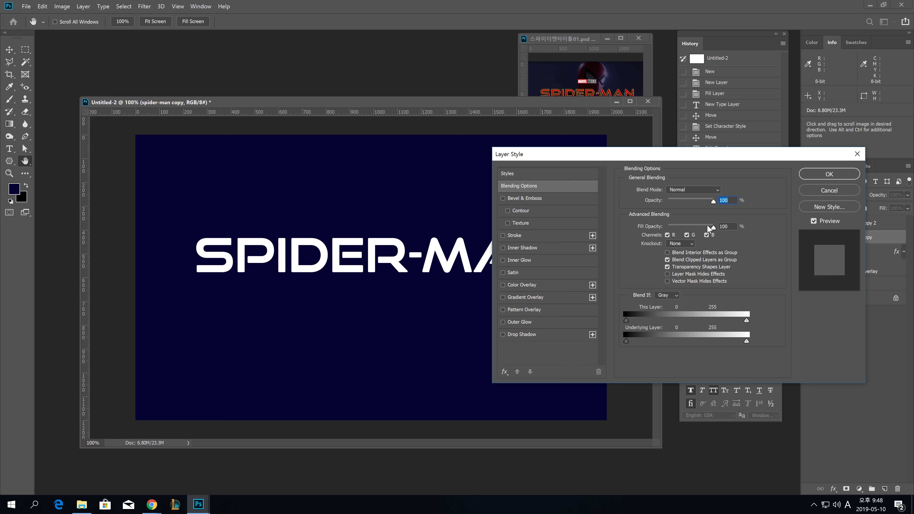
{"action": "left_click_drag", "start_coordinate": [714, 227], "coordinate": [656, 228]}
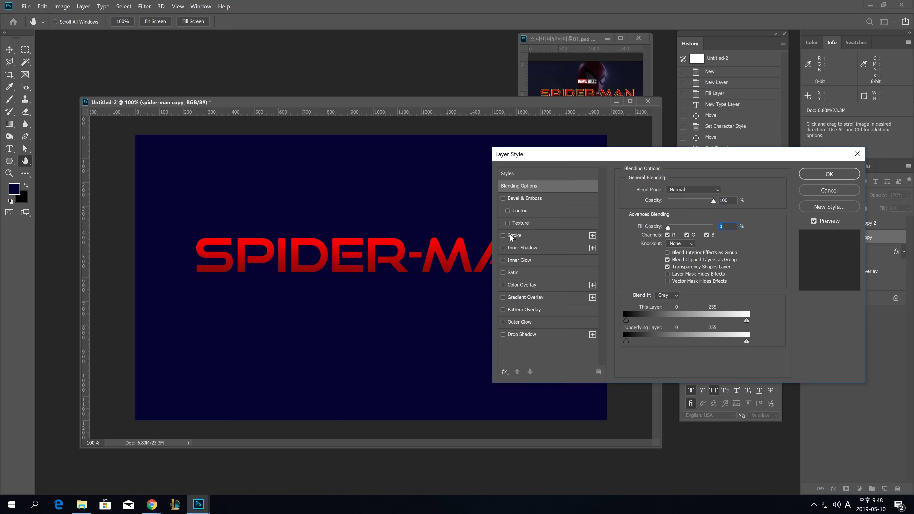
{"action": "left_click", "coordinate": [524, 248]}
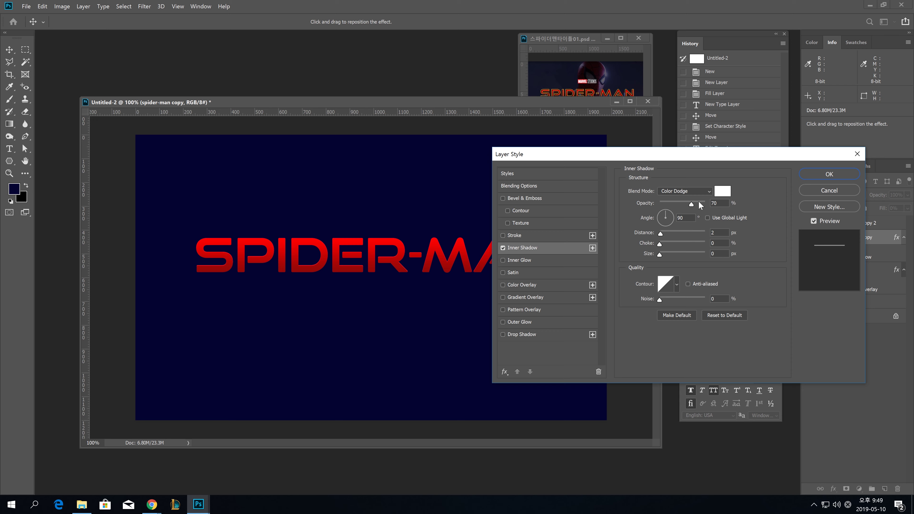
{"action": "left_click", "coordinate": [699, 193]}
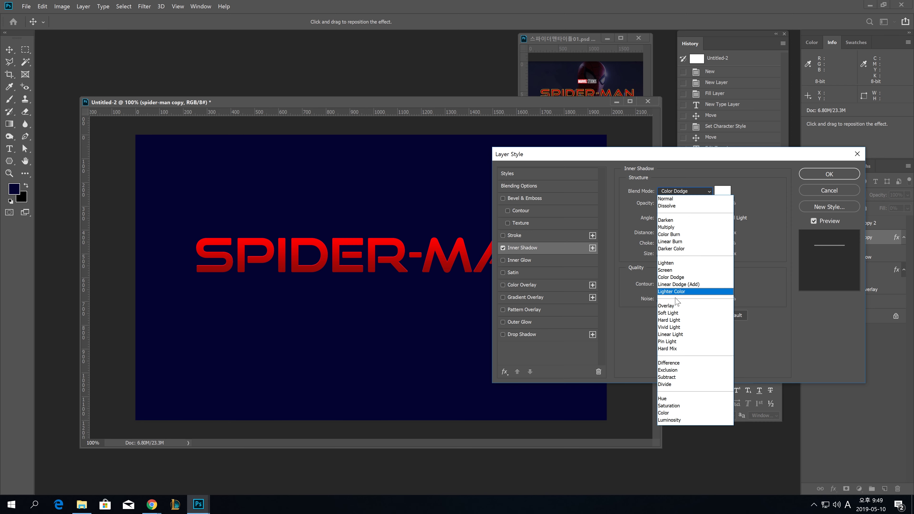
{"action": "left_click", "coordinate": [680, 341]}
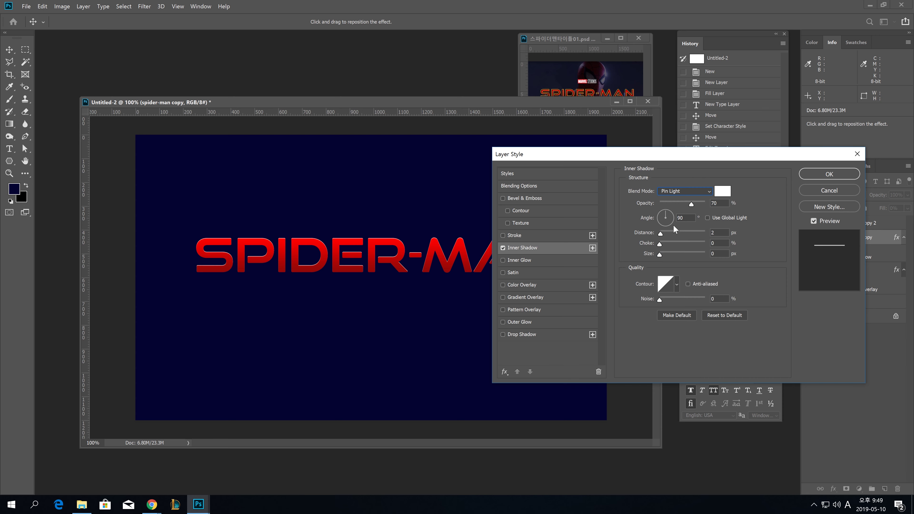
{"action": "key", "text": "Tab"}
{"action": "type", "text": "50"}
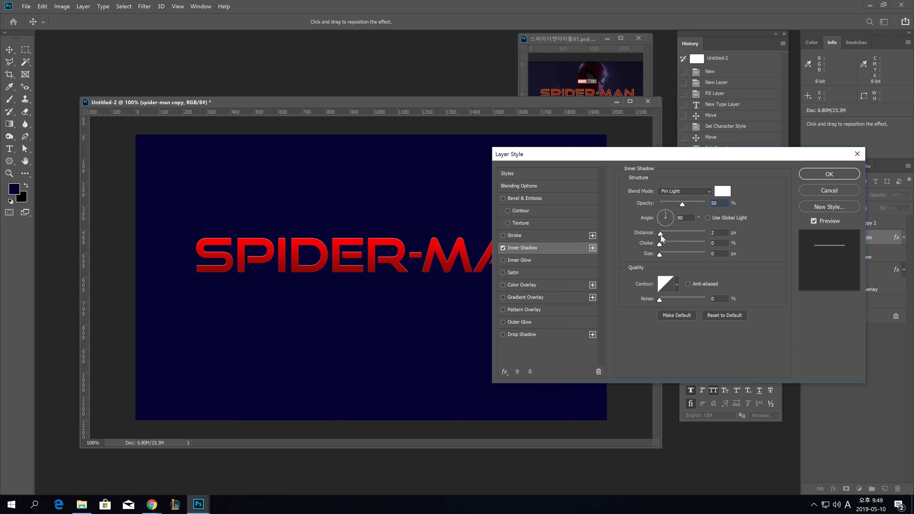
Change the inner shadow color to yellow #ffd600.
{"action": "left_click", "coordinate": [727, 193]}
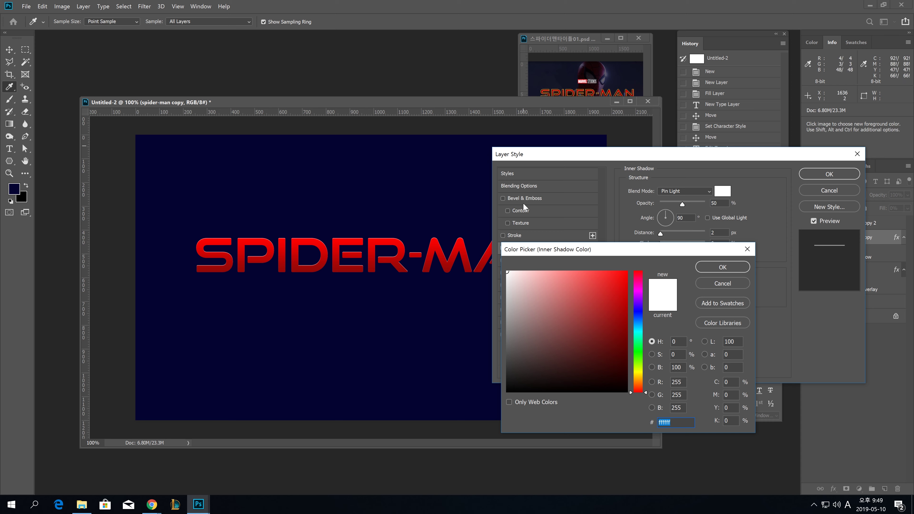
{"action": "type", "text": "000000"}
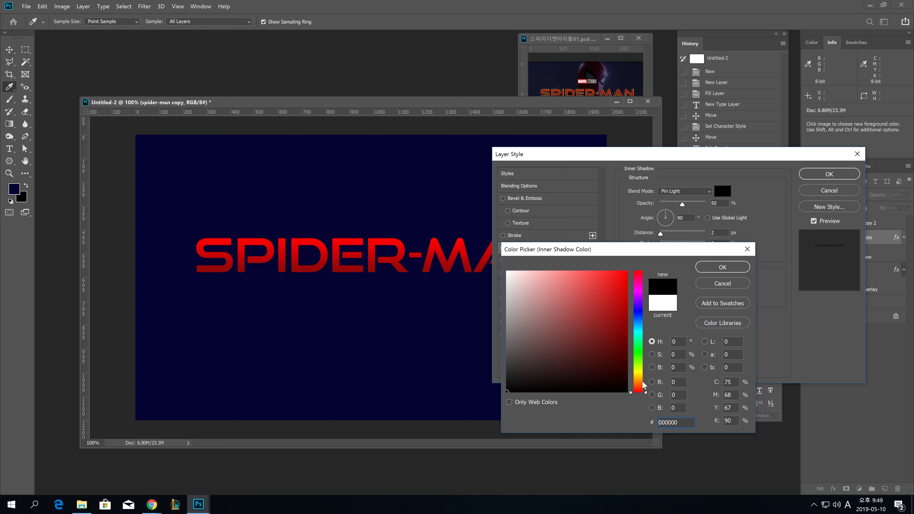
{"action": "left_click", "coordinate": [638, 373]}
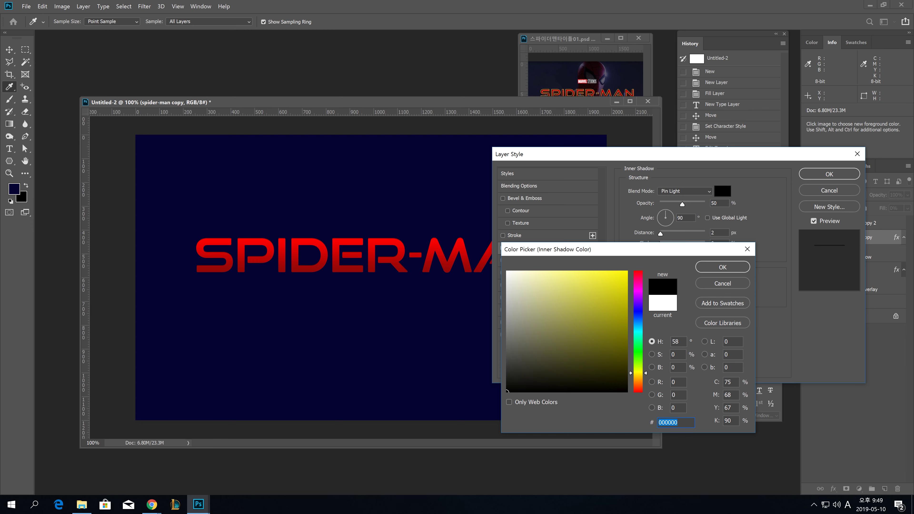
{"action": "type", "text": "ffd"}
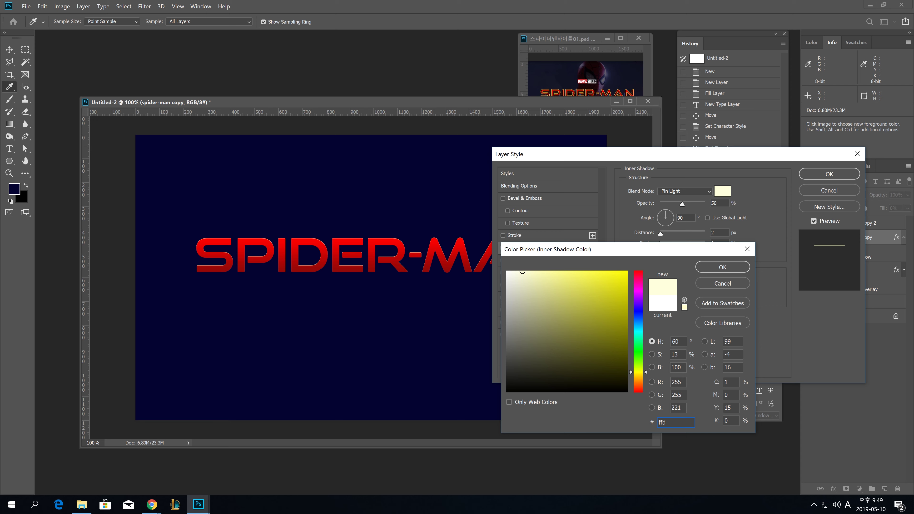
{"action": "type", "text": "600"}
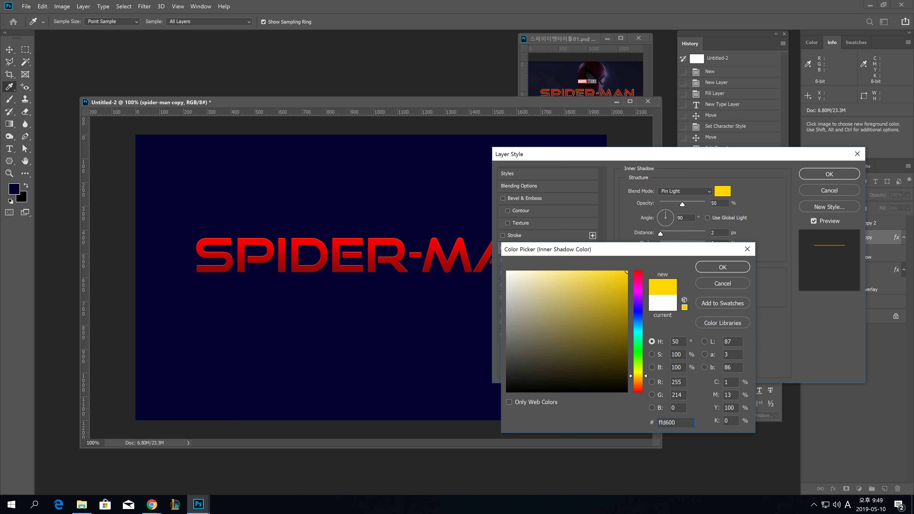
{"action": "key", "text": "Return"}
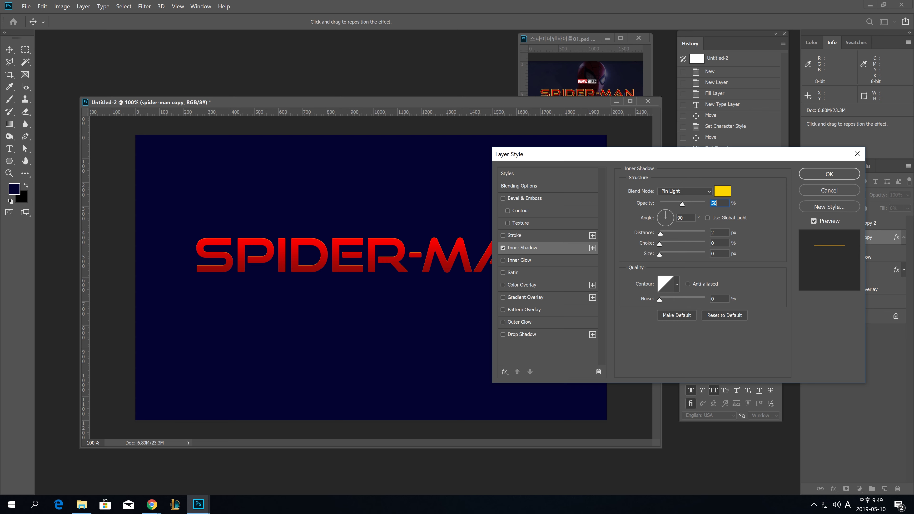
Set the inner shadow's angle to 117° and its distance to 10 px, and apply the layer style to spider-man copy.
{"action": "left_click", "coordinate": [664, 216]}
{"action": "left_click_drag", "start_coordinate": [663, 216], "coordinate": [665, 217]}
{"action": "double_click", "coordinate": [711, 232]}
{"action": "type", "text": "10"}
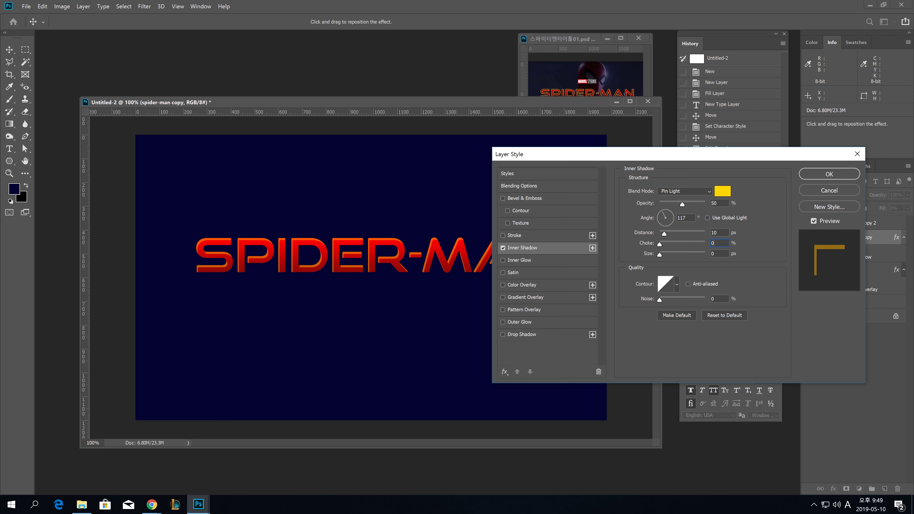
{"action": "type", "text": "6"}
{"action": "left_click", "coordinate": [817, 176]}
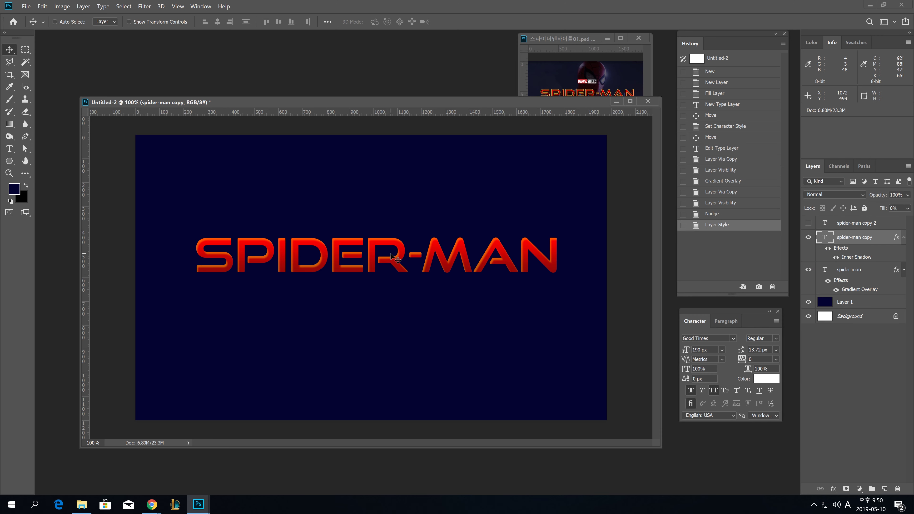
Duplicate the hidden spider-man copy 2 layer, then make the spider-man copy 2 layer visible and select it.
{"action": "left_click", "coordinate": [841, 225]}
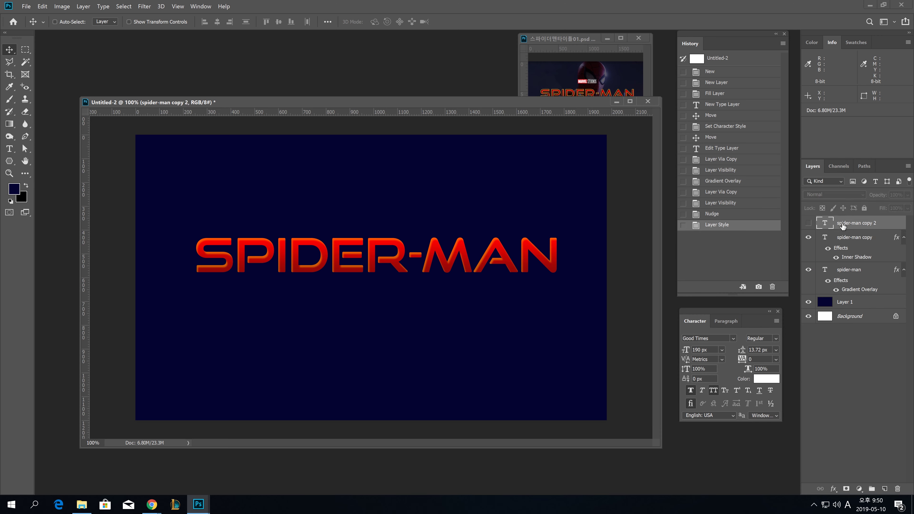
{"action": "key", "text": "ctrl+j"}
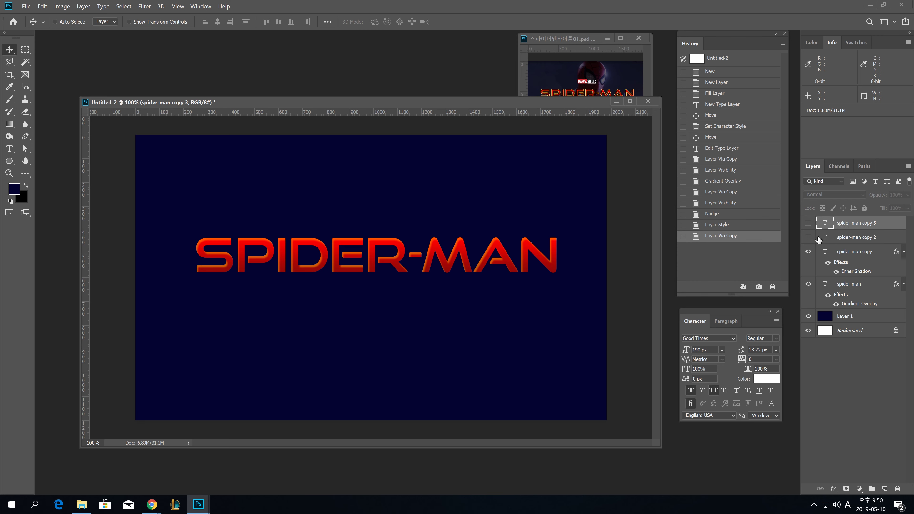
{"action": "left_click", "coordinate": [809, 238]}
{"action": "left_click", "coordinate": [856, 237]}
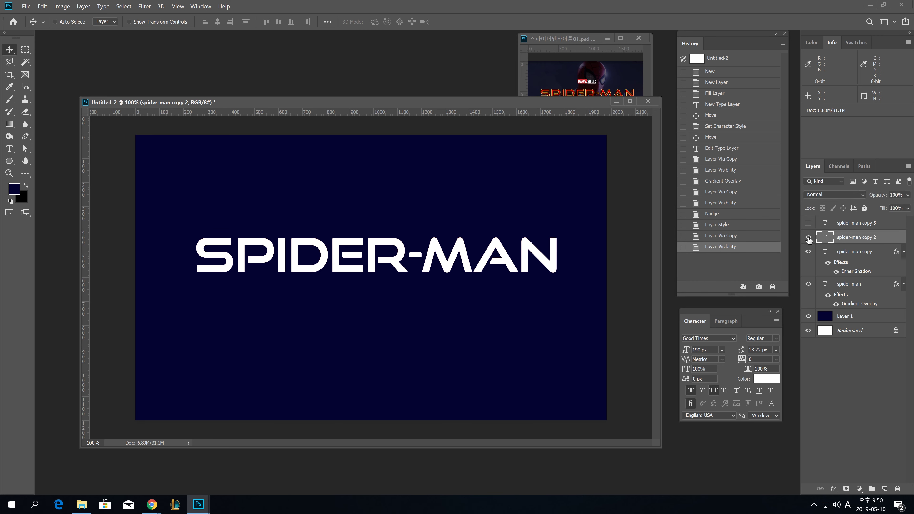
Set the spider-man copy 2 layer's fill opacity to 0% and add a 4 px inside stroke to it.
{"action": "left_click_drag", "start_coordinate": [881, 211], "coordinate": [715, 208]}
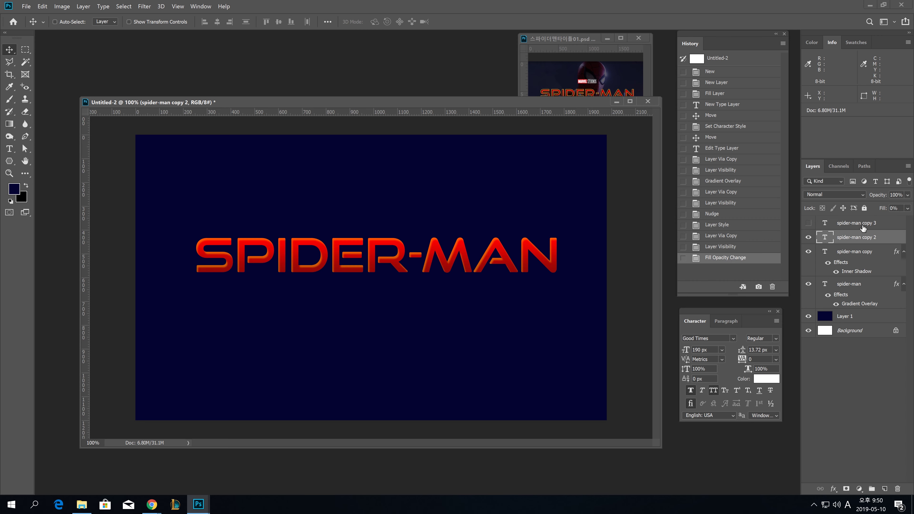
{"action": "key", "text": "h"}
{"action": "double_click", "coordinate": [867, 239]}
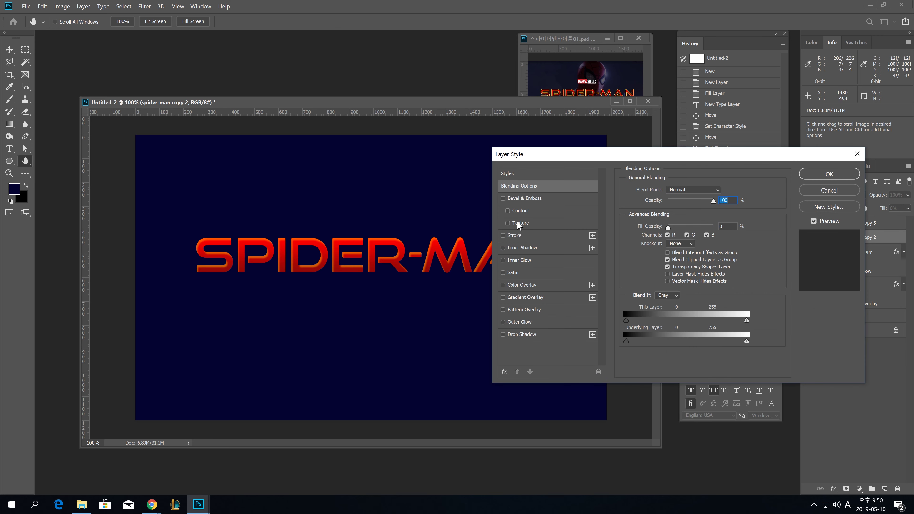
{"action": "left_click", "coordinate": [549, 233]}
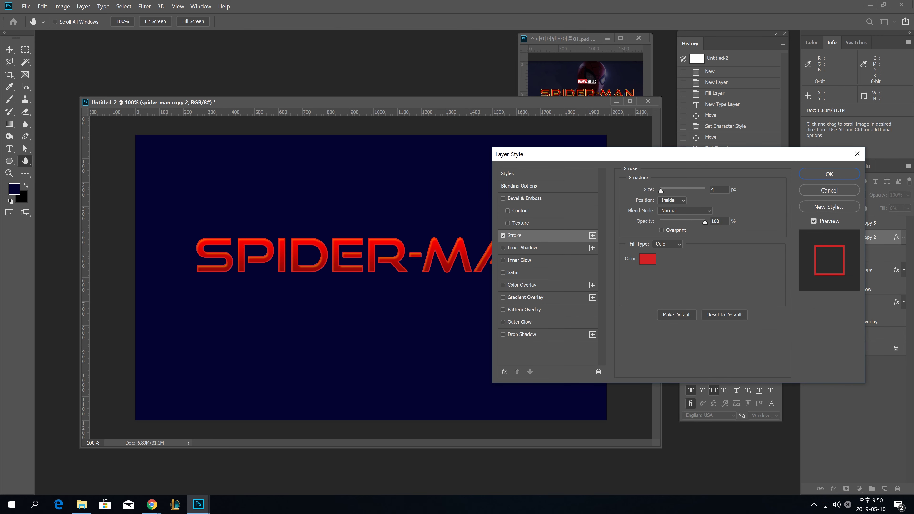
Change the stroke color to yellow #f4d63d.
{"action": "left_click", "coordinate": [647, 259]}
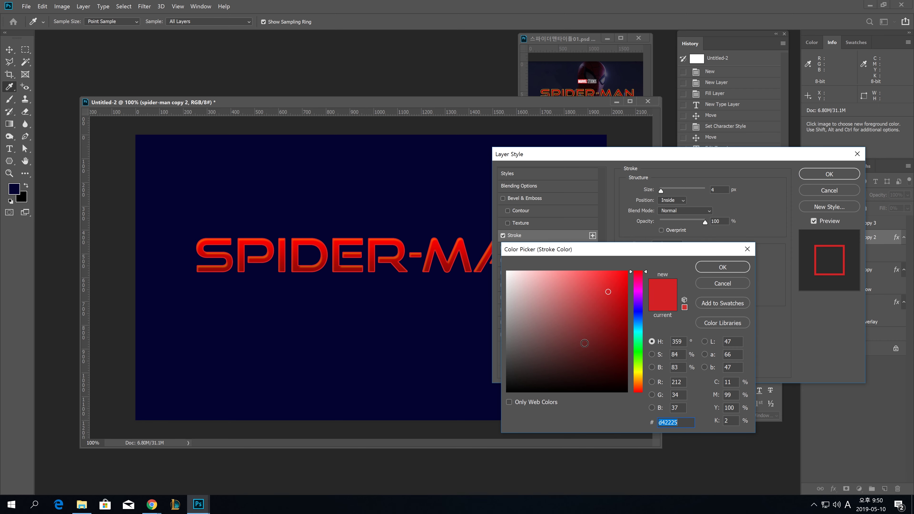
{"action": "left_click_drag", "start_coordinate": [639, 381], "coordinate": [639, 374]}
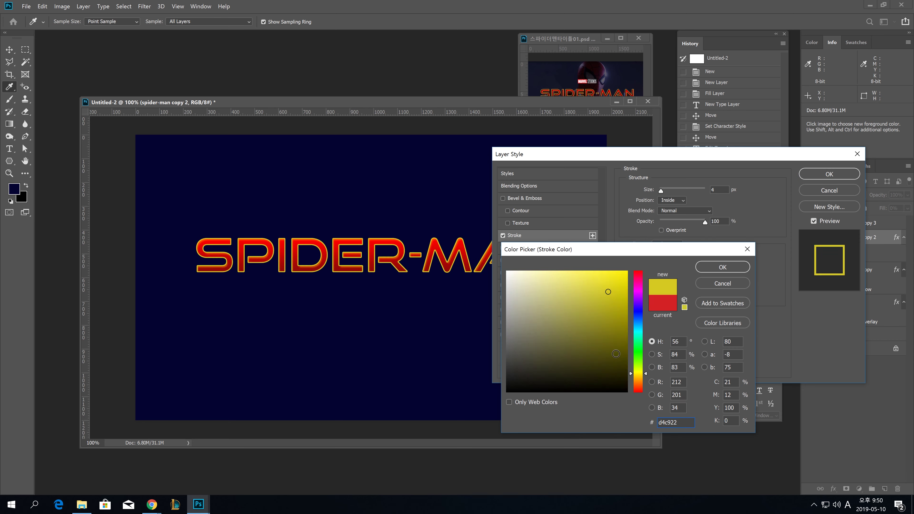
{"action": "left_click", "coordinate": [619, 287]}
{"action": "left_click_drag", "start_coordinate": [619, 287], "coordinate": [640, 262]}
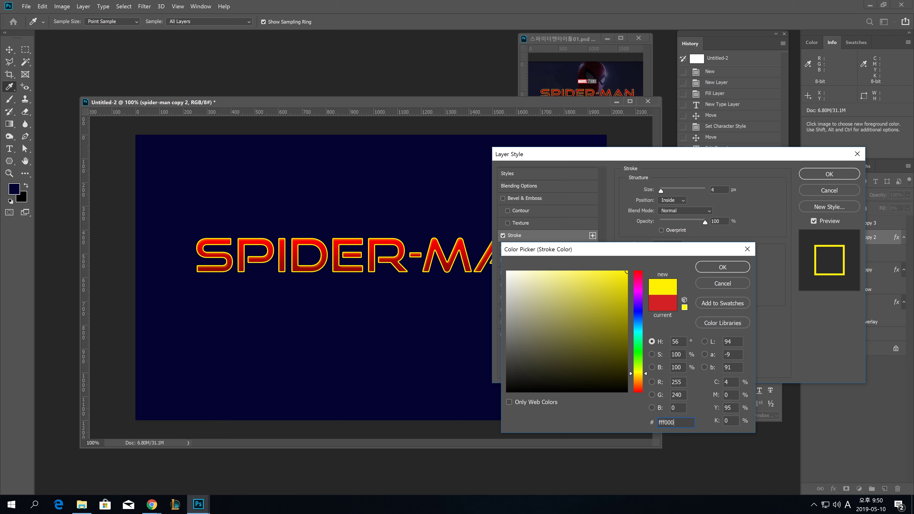
{"action": "key", "text": "ctrl+a"}
{"action": "type", "text": "f4d"}
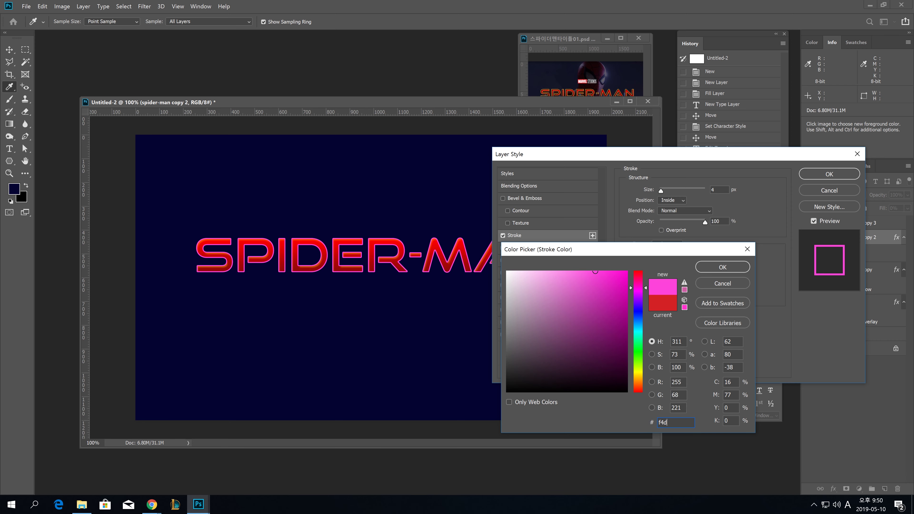
{"action": "type", "text": "63d"}
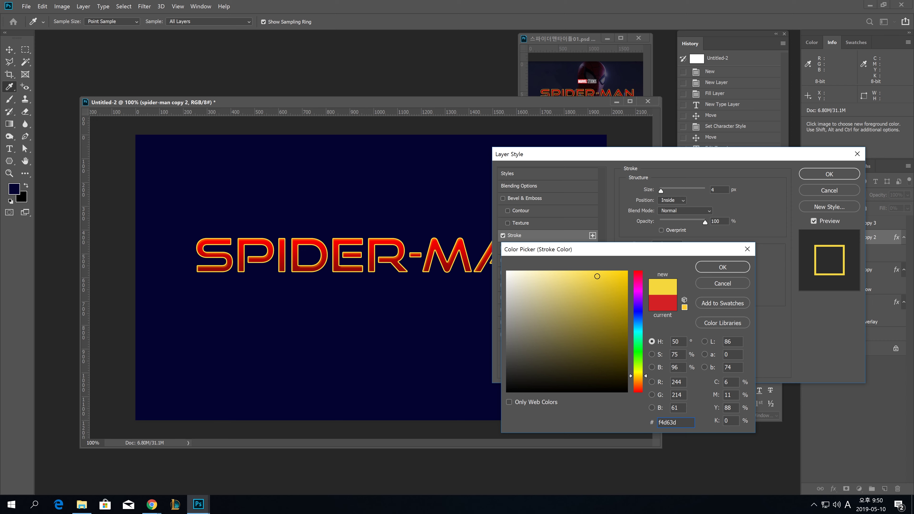
{"action": "key", "text": "Return"}
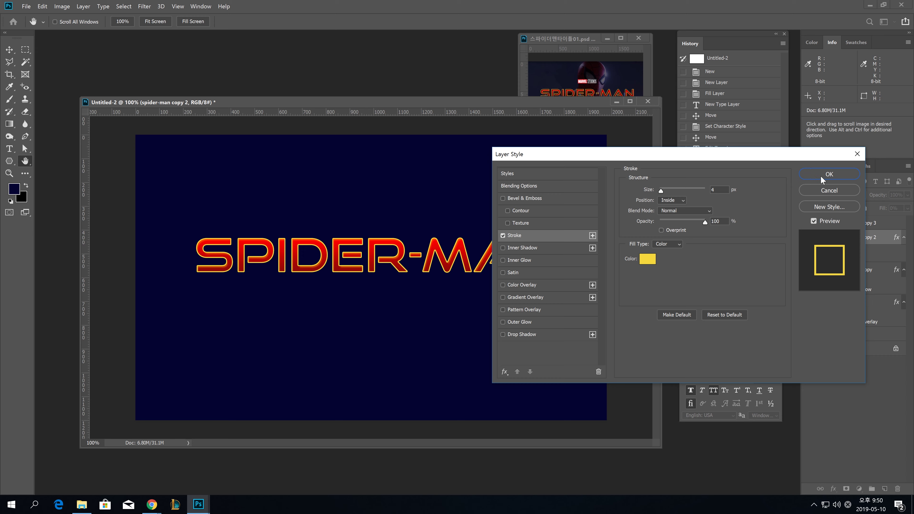
Add Bevel & Emboss to spider-man copy 2 with the Stroke Emboss style and the Chisel Hard technique.
{"action": "left_click", "coordinate": [516, 198]}
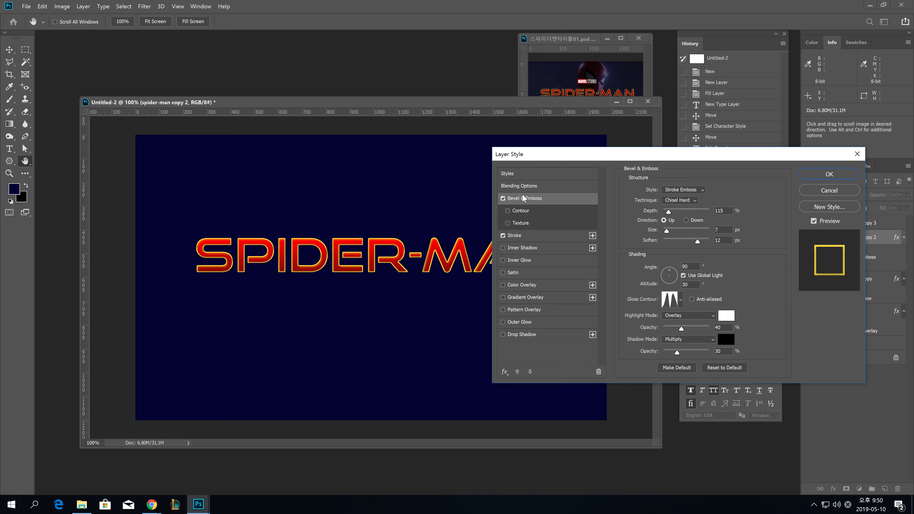
{"action": "left_click", "coordinate": [681, 188]}
{"action": "left_click", "coordinate": [682, 200]}
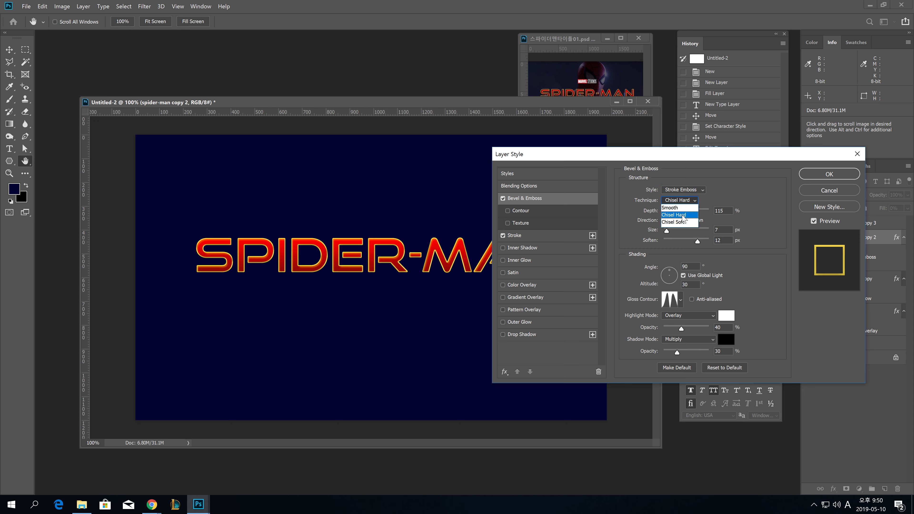
{"action": "left_click", "coordinate": [683, 216]}
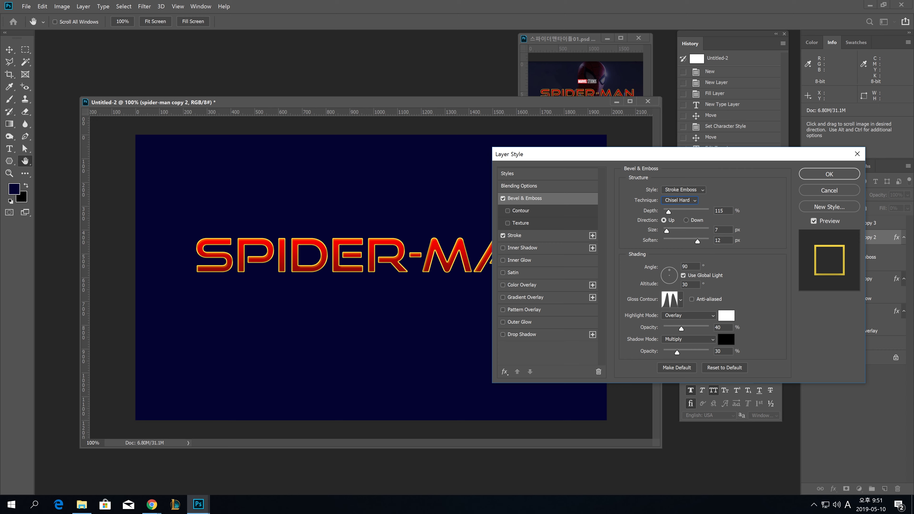
{"action": "left_click", "coordinate": [671, 299]}
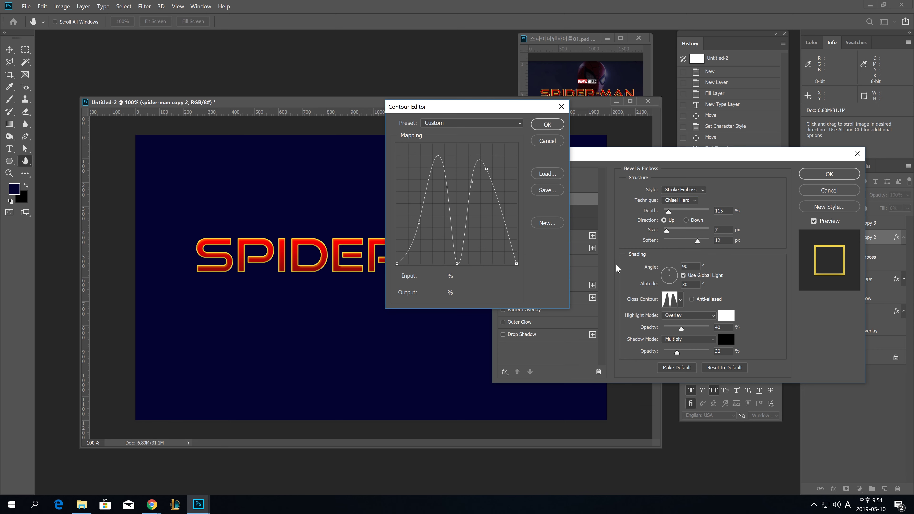
{"action": "left_click", "coordinate": [470, 130]}
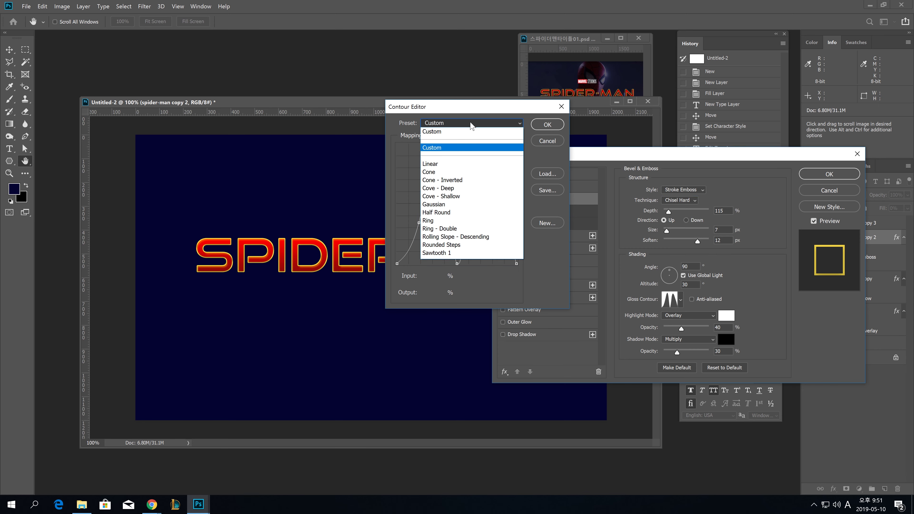
{"action": "left_click", "coordinate": [471, 129]}
{"action": "left_click", "coordinate": [538, 140]}
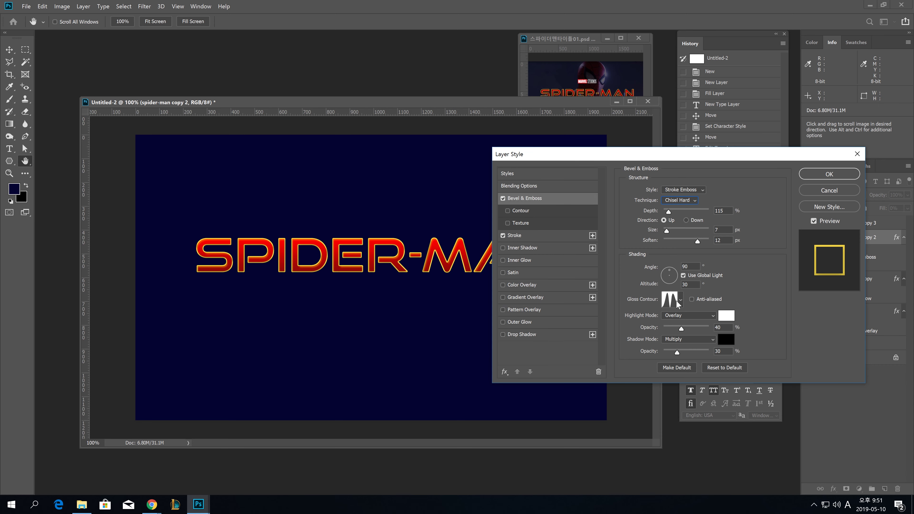
Reshape the Ring - Double gloss contour into two rounded peaks that fall to zero at the end, and apply the layer style.
{"action": "left_click", "coordinate": [681, 301]}
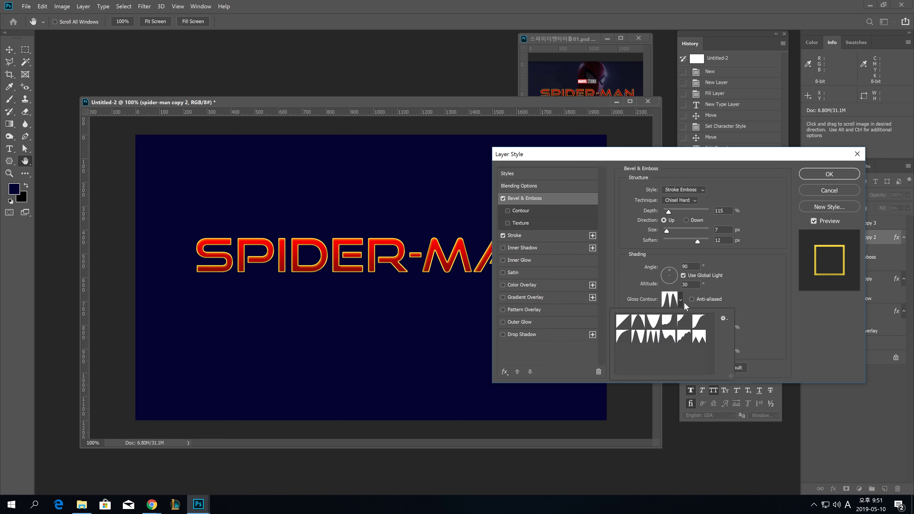
{"action": "left_click", "coordinate": [654, 338]}
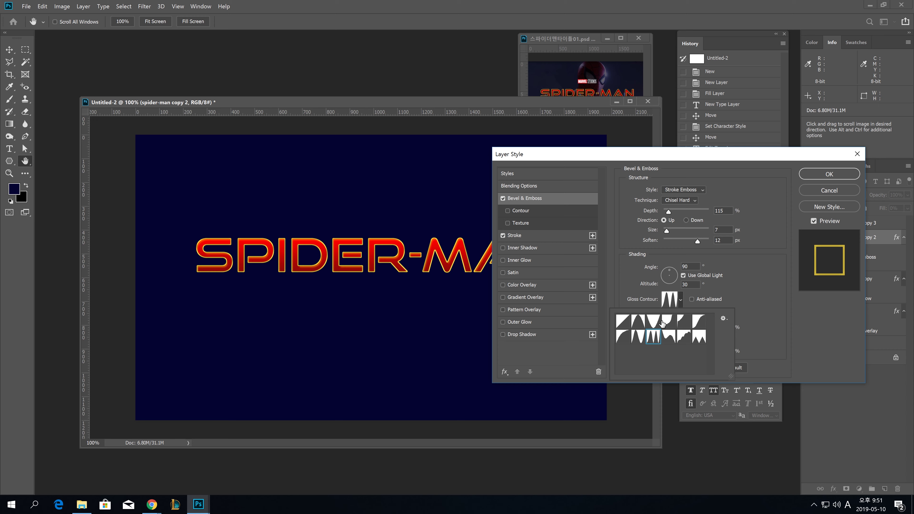
{"action": "left_click", "coordinate": [669, 298]}
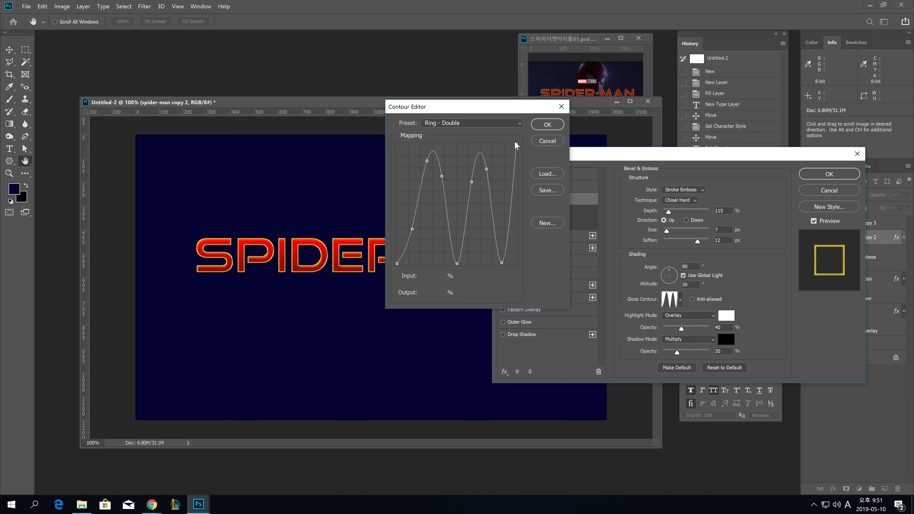
{"action": "left_click_drag", "start_coordinate": [515, 142], "coordinate": [548, 231]}
{"action": "left_click_drag", "start_coordinate": [487, 169], "coordinate": [580, 180]}
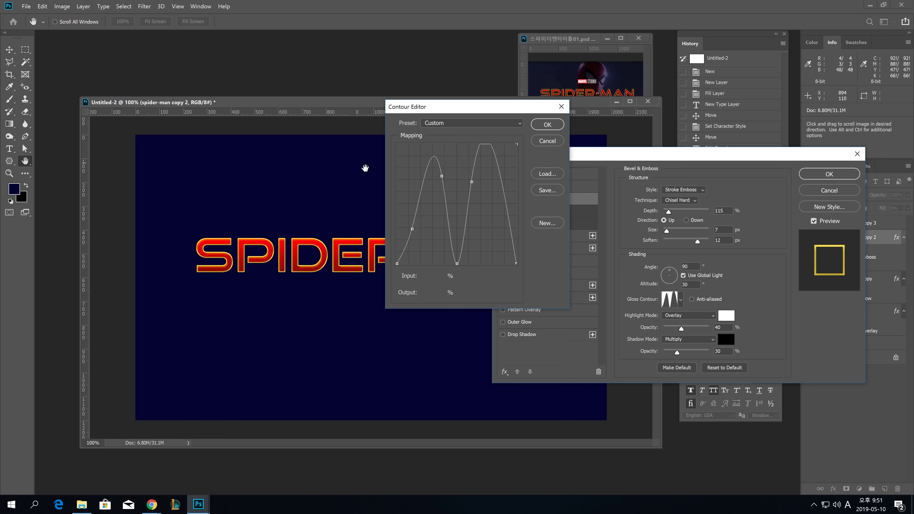
{"action": "left_click_drag", "start_coordinate": [412, 229], "coordinate": [360, 225]}
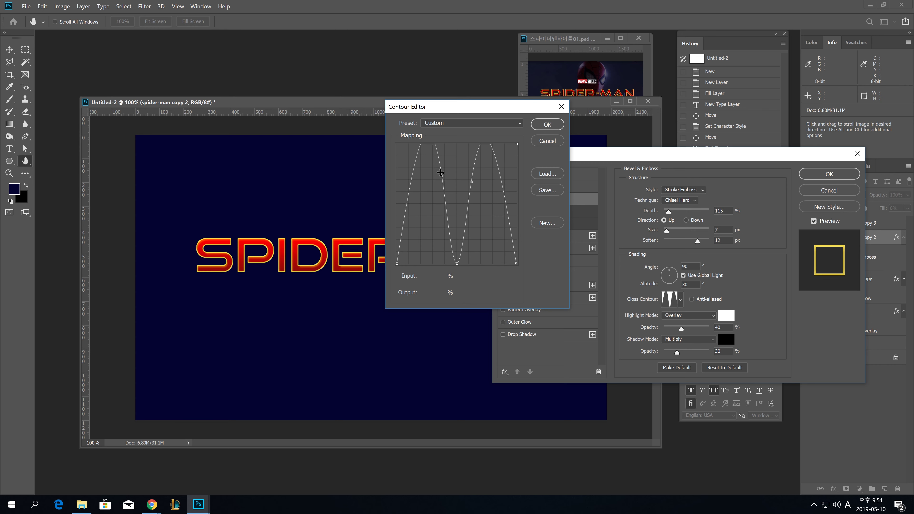
{"action": "left_click_drag", "start_coordinate": [442, 176], "coordinate": [470, 201]}
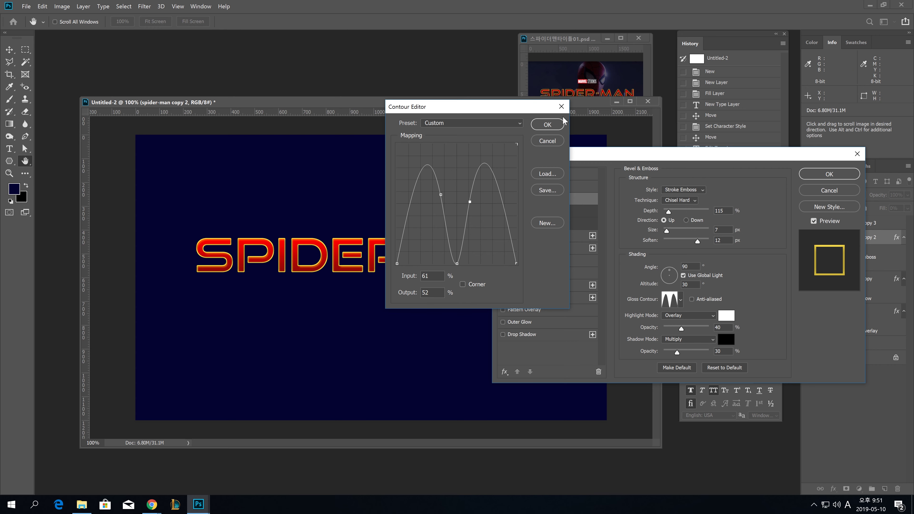
{"action": "left_click", "coordinate": [545, 124]}
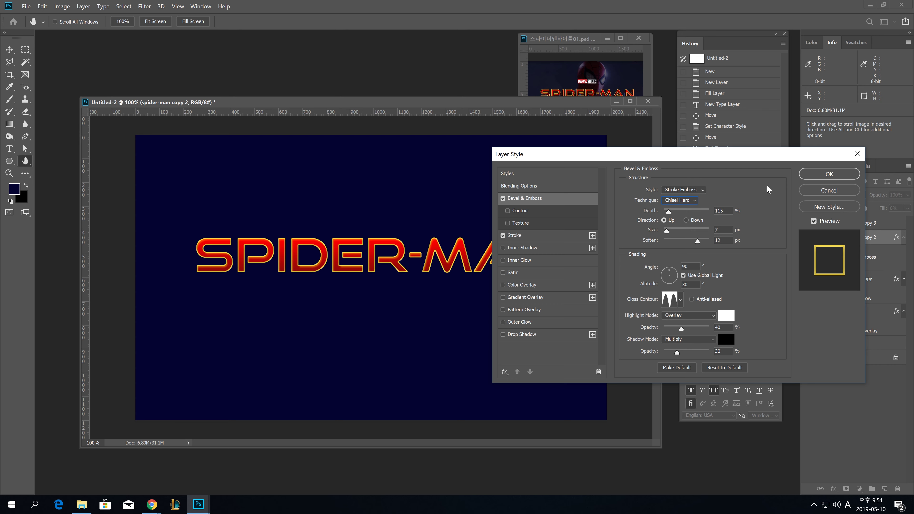
{"action": "left_click", "coordinate": [829, 174]}
Add an inner shadow to spider-man copy 2 and set its color to black #000000.
{"action": "key", "text": "ctrl+plus"}
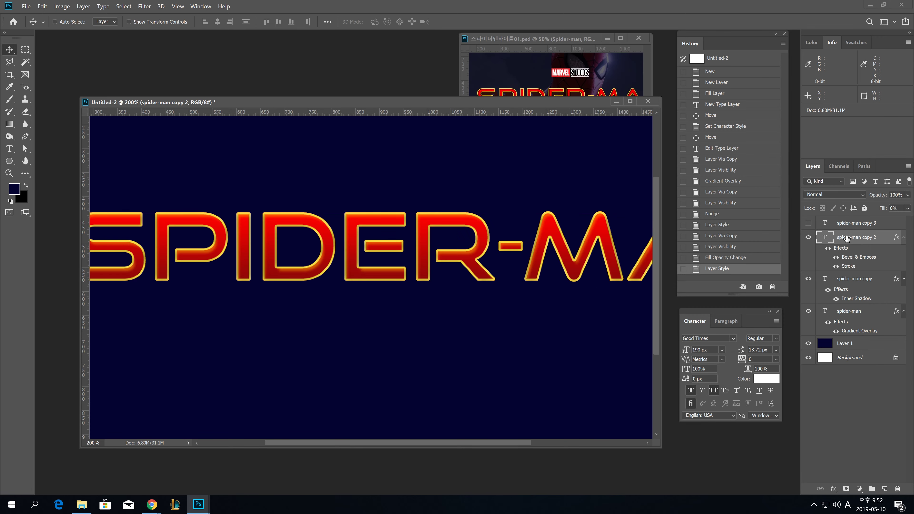
{"action": "double_click", "coordinate": [886, 240]}
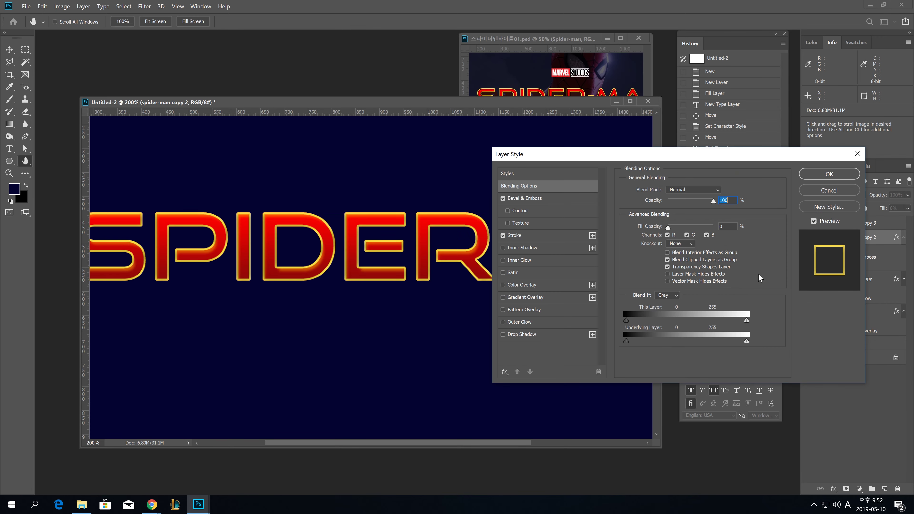
{"action": "left_click", "coordinate": [503, 248]}
{"action": "left_click", "coordinate": [525, 249]}
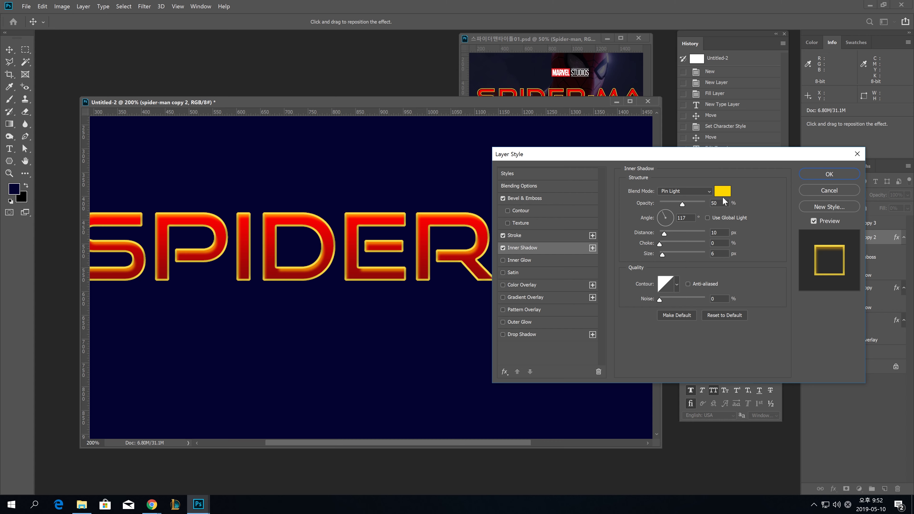
{"action": "left_click", "coordinate": [723, 191]}
{"action": "type", "text": "000000"}
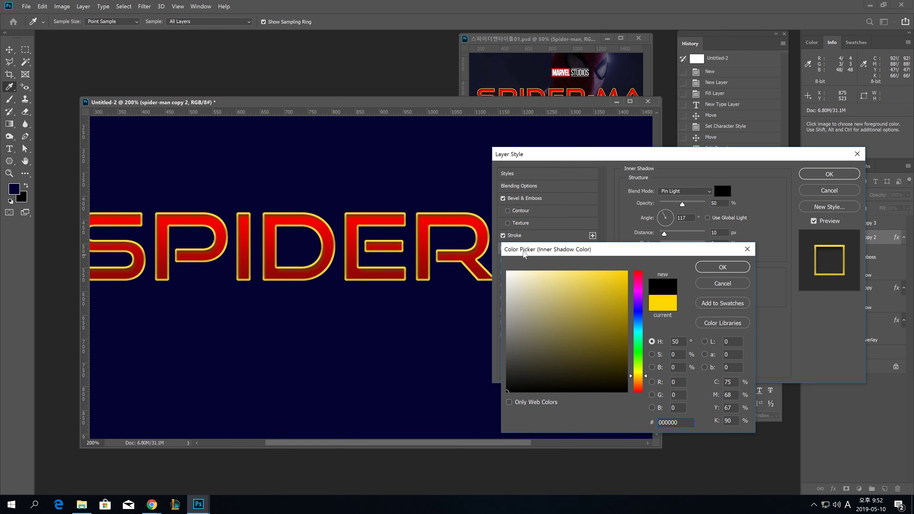
{"action": "left_click", "coordinate": [719, 268]}
Set the inner shadow's blend mode to Linear Light.
{"action": "left_click", "coordinate": [683, 191]}
{"action": "left_click", "coordinate": [684, 198]}
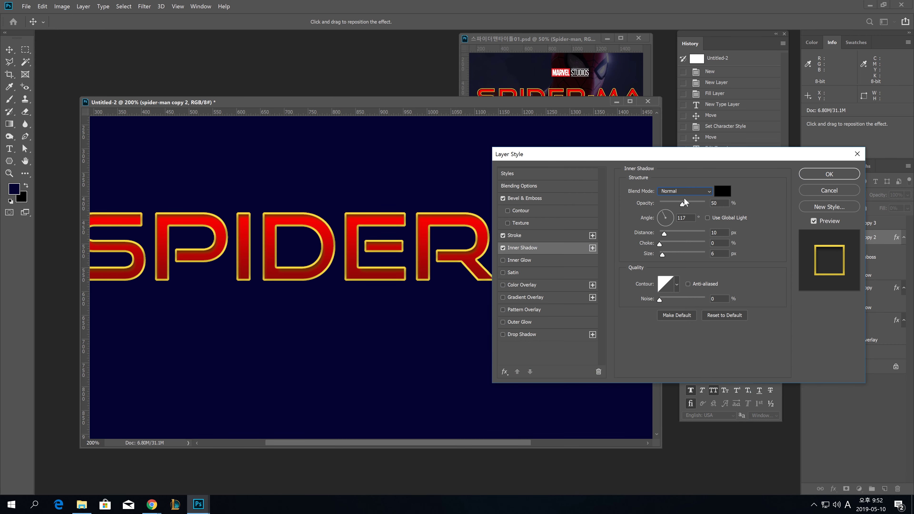
{"action": "left_click", "coordinate": [693, 193]}
{"action": "key", "text": "Down"}
{"action": "key", "text": "Down"}
{"action": "key", "text": "Down"}
{"action": "key", "text": "Down"}
{"action": "key", "text": "Down"}
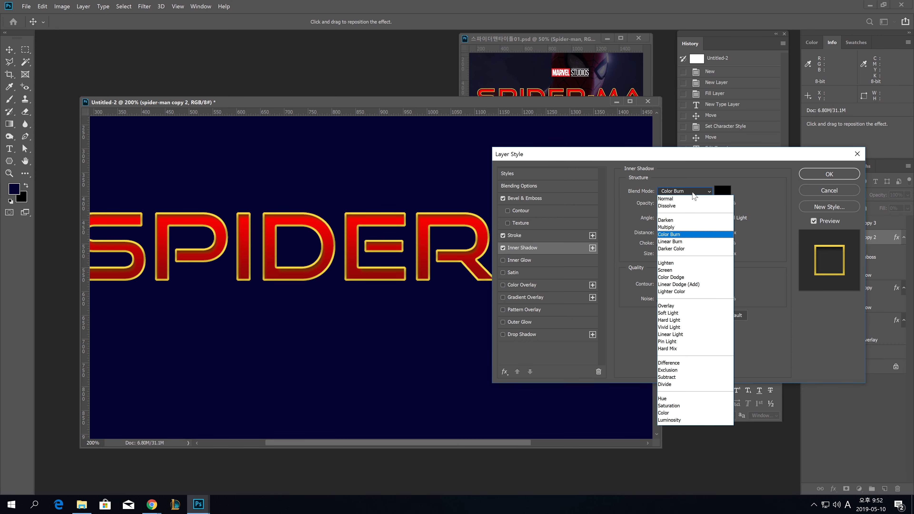
{"action": "key", "text": "Down"}
{"action": "key", "text": "Down"}
{"action": "key", "text": "Down"}
{"action": "key", "text": "Down"}
{"action": "key", "text": "Down"}
{"action": "key", "text": "Down"}
{"action": "key", "text": "Down"}
{"action": "key", "text": "Down"}
{"action": "key", "text": "Down"}
{"action": "key", "text": "Down"}
{"action": "key", "text": "Down"}
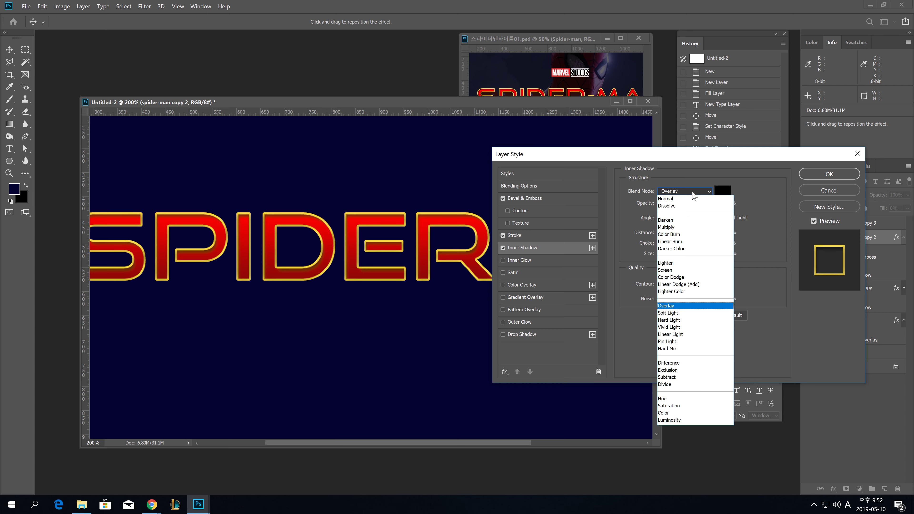
{"action": "key", "text": "Return"}
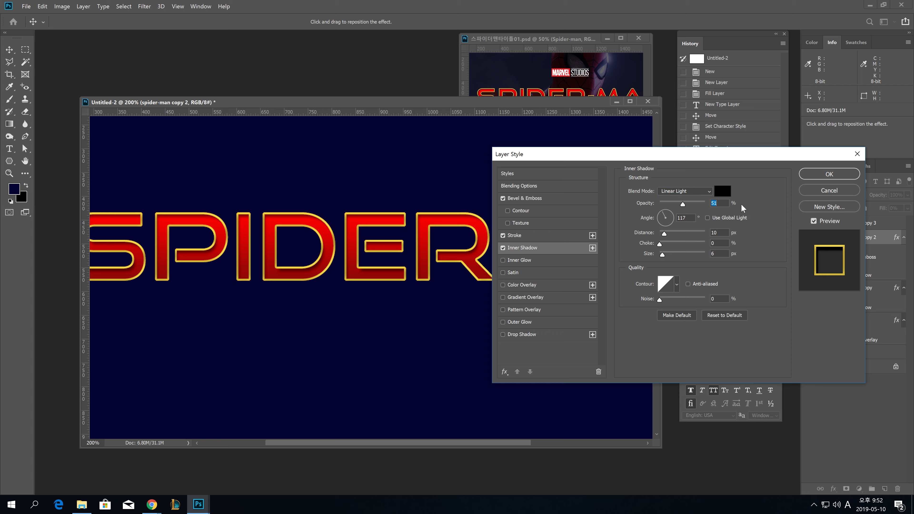
Raise the inner shadow's opacity to 100% and make it use the global light.
{"action": "left_click_drag", "start_coordinate": [741, 204], "coordinate": [752, 206]}
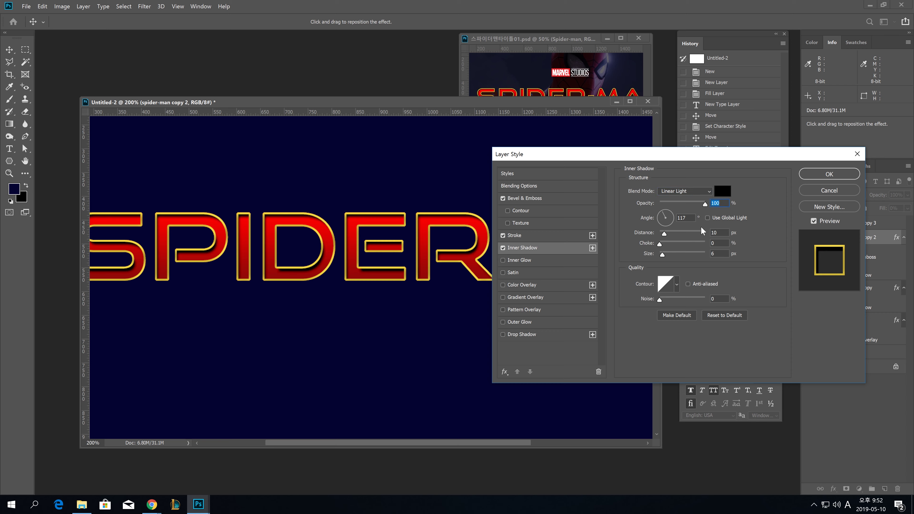
{"action": "left_click", "coordinate": [708, 218]}
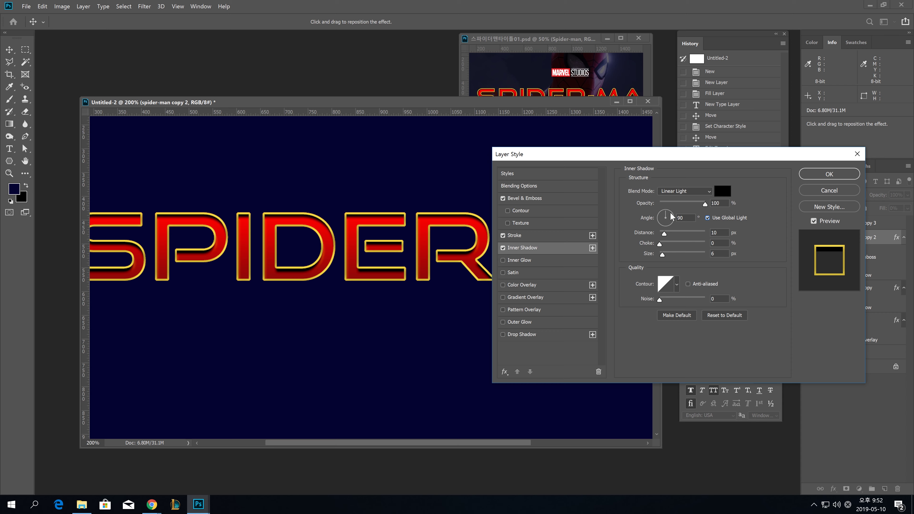
Set the inner shadow's angle to 124°, distance 3 px, choke 48% and size 11 px, and apply the layer style.
{"action": "left_click", "coordinate": [664, 216]}
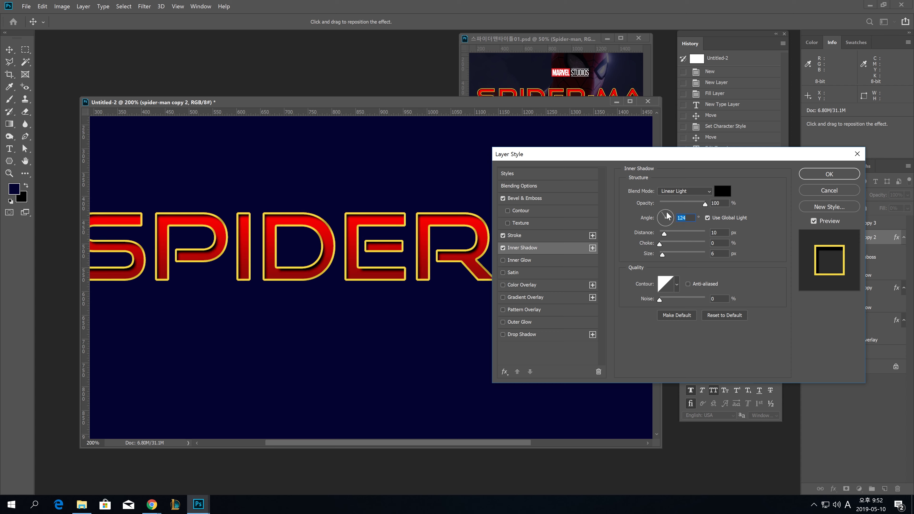
{"action": "key", "text": "Tab"}
{"action": "type", "text": "3"}
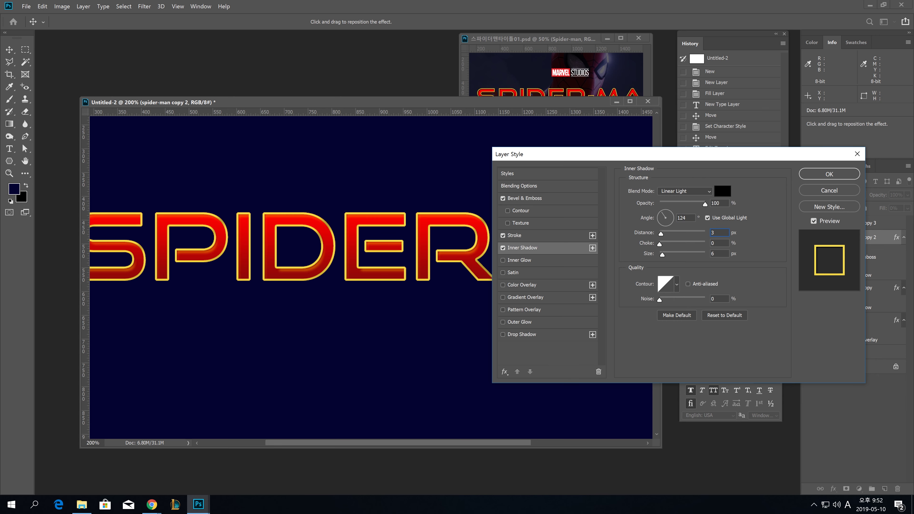
{"action": "type", "text": "48"}
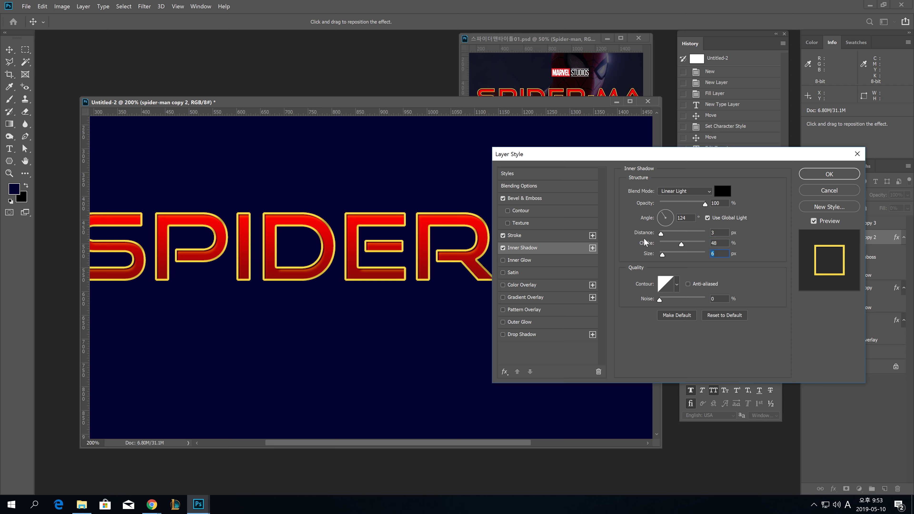
{"action": "type", "text": "11"}
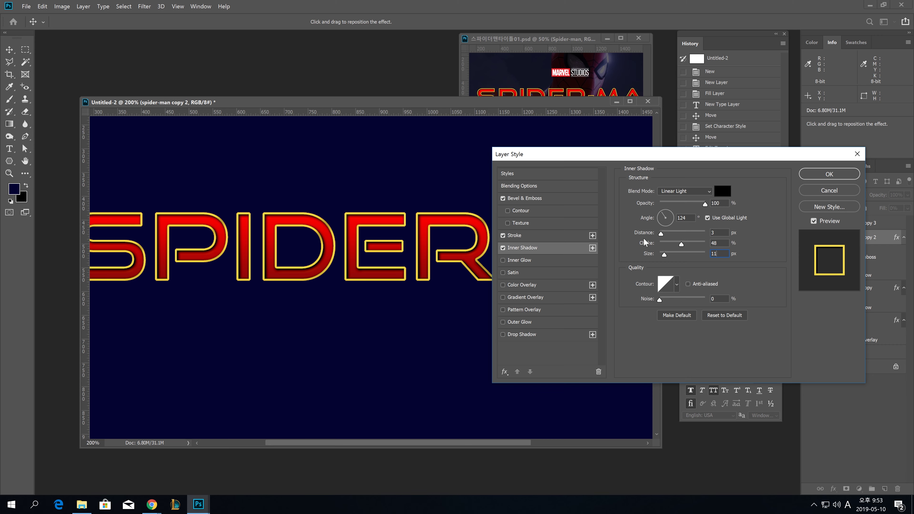
{"action": "key", "text": "Return"}
Examine the styled SPIDER-MAN title, inspect the pattern on the reference document's letters up close, and return to Untitled-2.
{"action": "left_click_drag", "start_coordinate": [344, 246], "coordinate": [407, 249]}
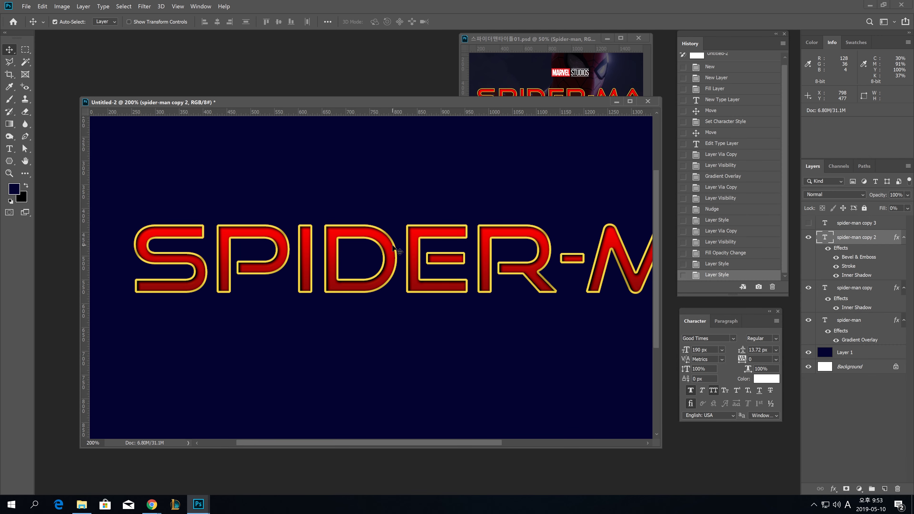
{"action": "key", "text": "ctrl+minus"}
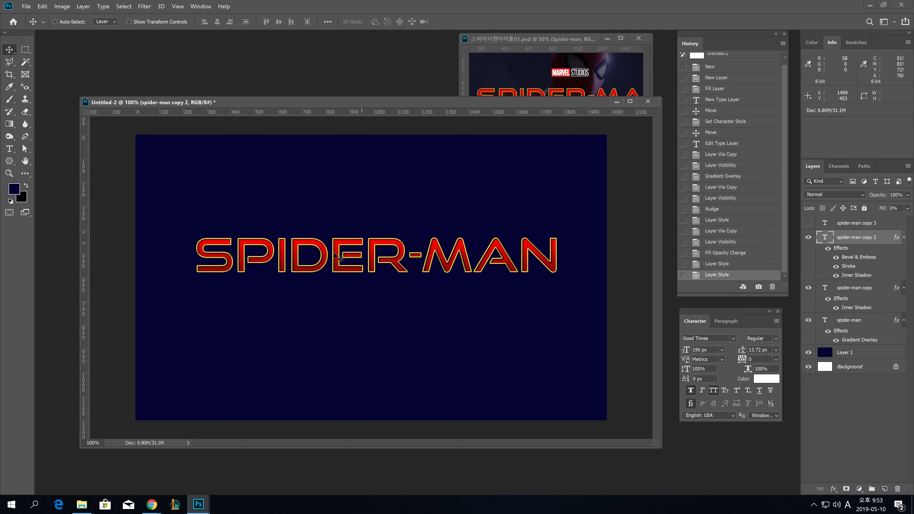
{"action": "key", "text": "ctrl+plus"}
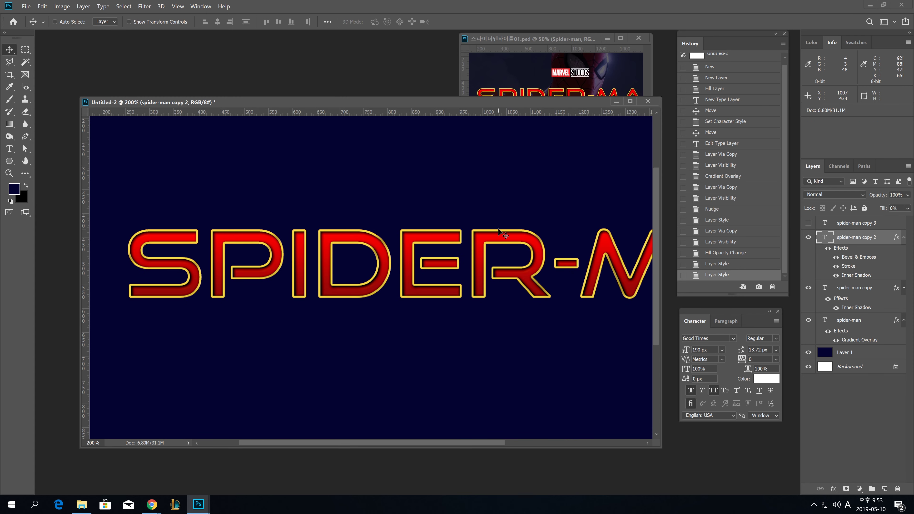
{"action": "left_click", "coordinate": [485, 91]}
{"action": "left_click", "coordinate": [486, 95], "text": "ctrl"}
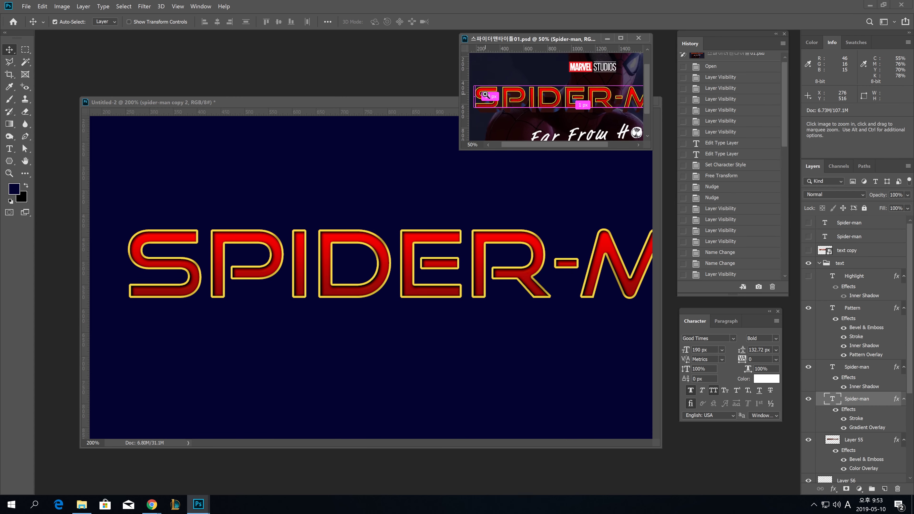
{"action": "left_click", "coordinate": [486, 95], "text": "ctrl"}
{"action": "left_click", "coordinate": [486, 95], "text": "ctrl"}
{"action": "left_click", "coordinate": [486, 95], "text": "ctrl"}
{"action": "left_click_drag", "start_coordinate": [487, 97], "coordinate": [533, 83]}
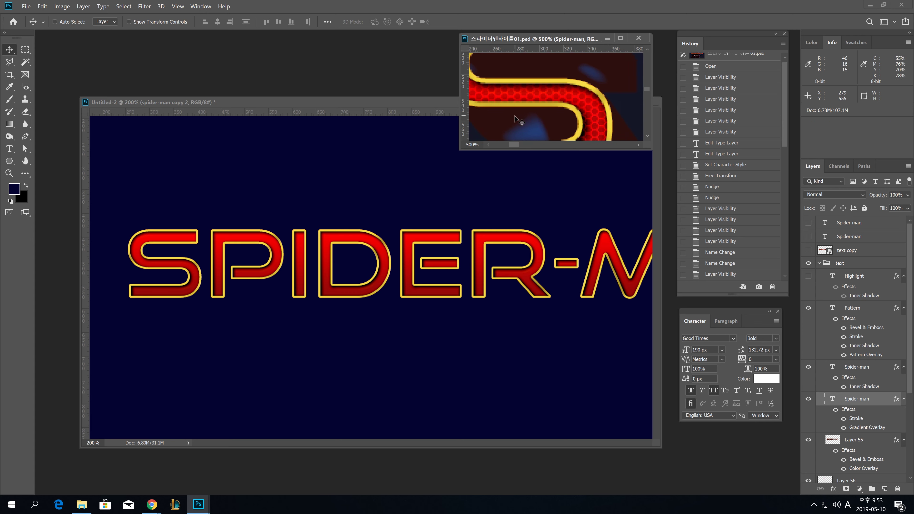
{"action": "left_click", "coordinate": [405, 253]}
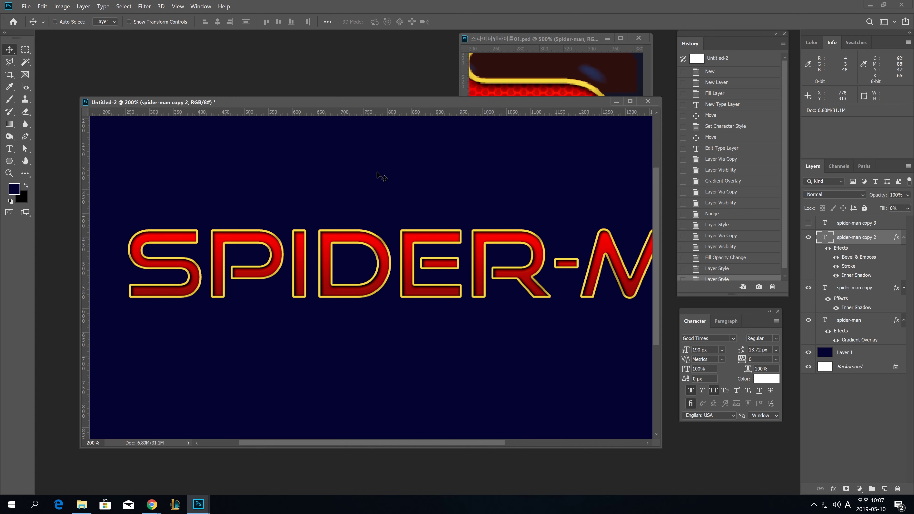
Create a new 400 x 400 px document at 72 ppi and fill its background with dark blue #040330.
{"action": "key", "text": "ctrl+n"}
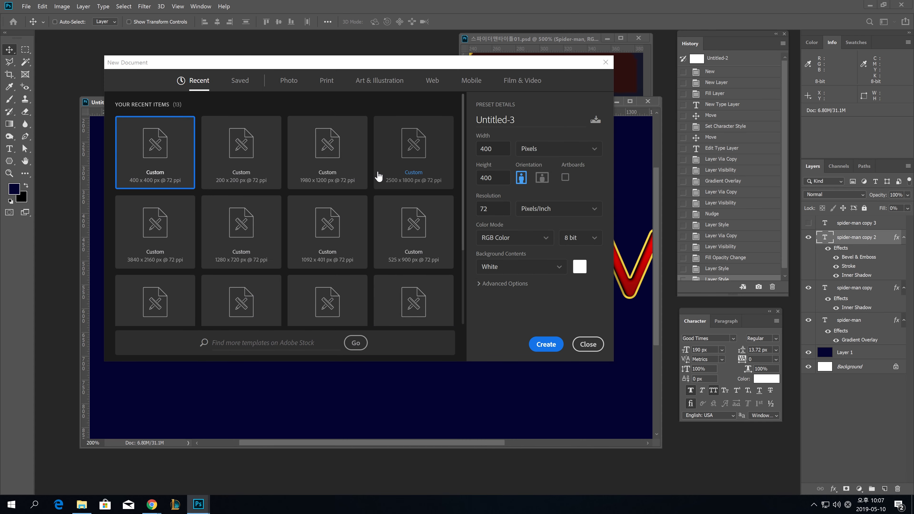
{"action": "key", "text": "Return"}
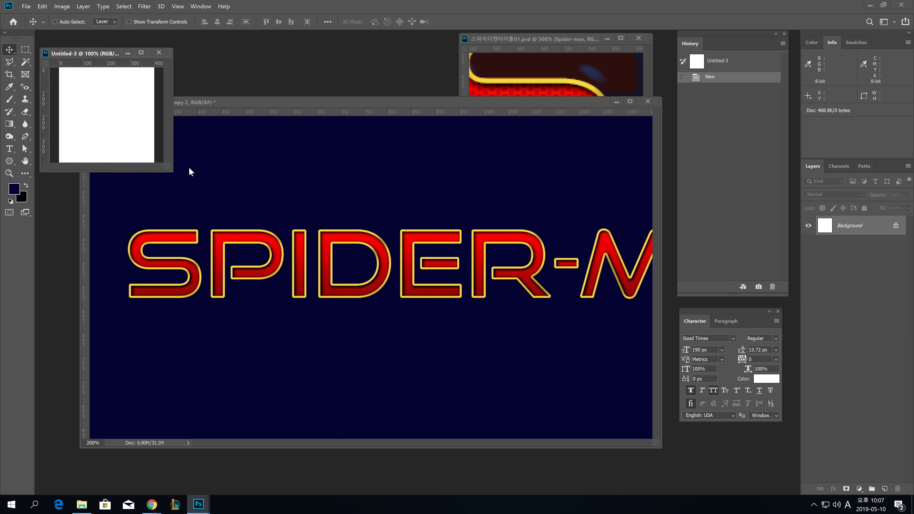
{"action": "left_click_drag", "start_coordinate": [173, 170], "coordinate": [517, 337]}
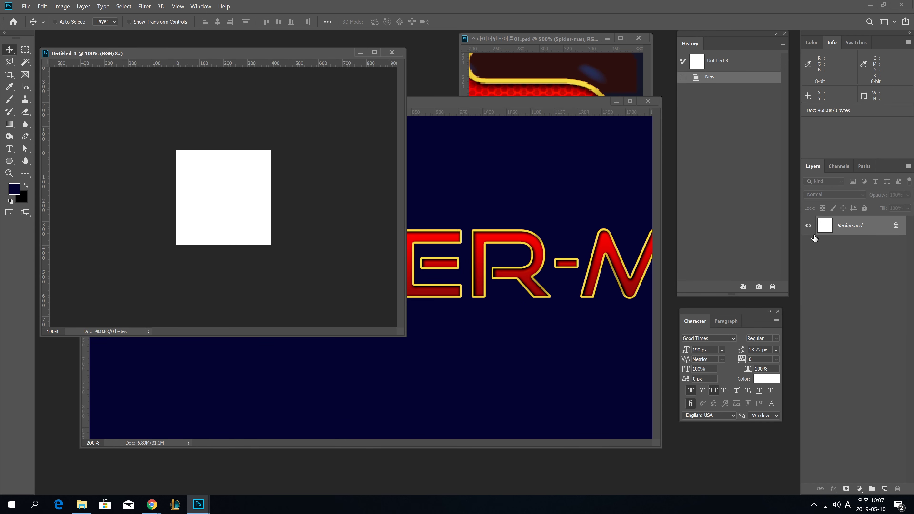
{"action": "left_click", "coordinate": [14, 188]}
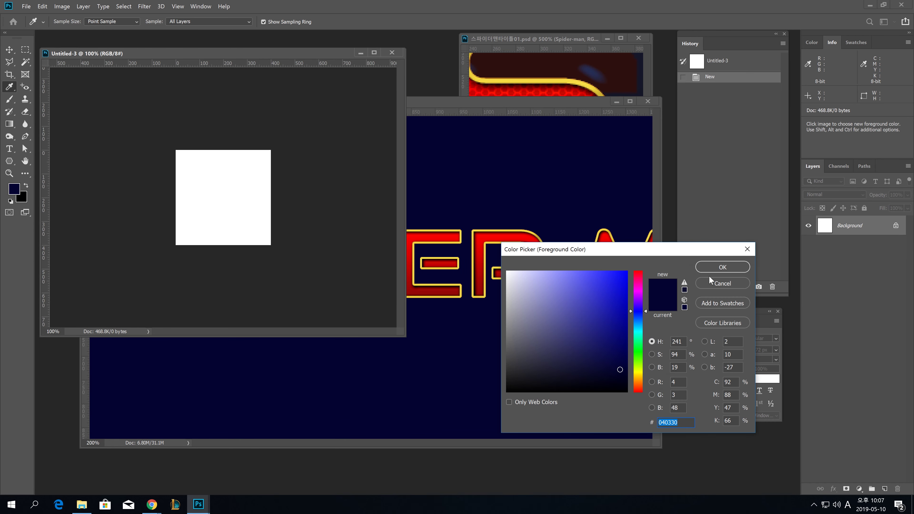
{"action": "left_click", "coordinate": [713, 268]}
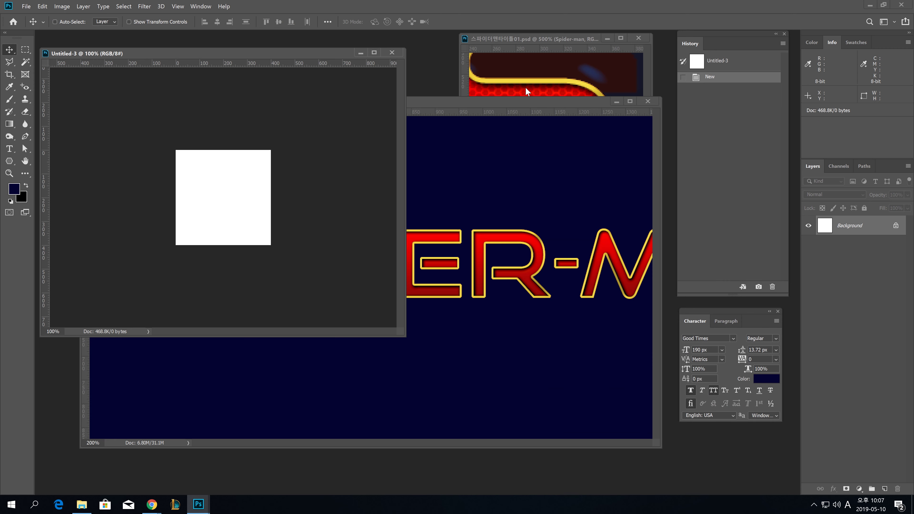
{"action": "key", "text": "space"}
{"action": "key", "text": "alt+BackSpace"}
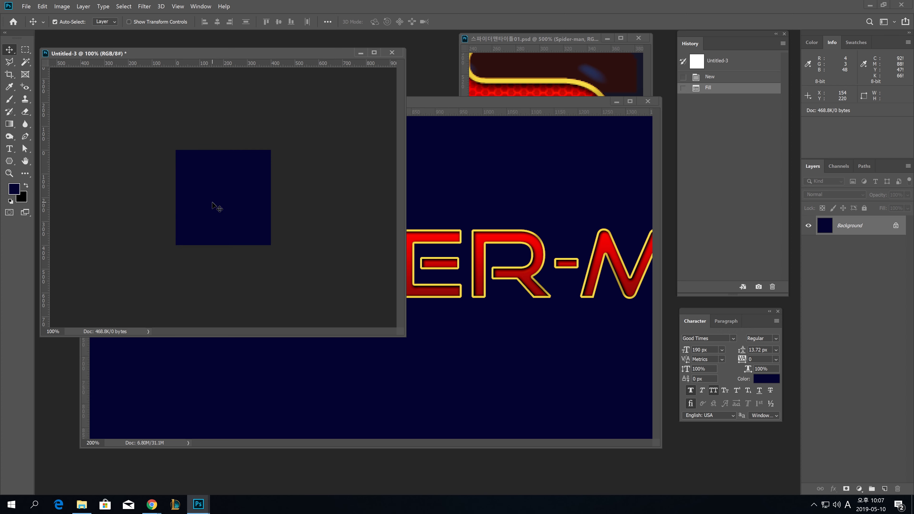
Draw a six-sided polygon about 198 px wide and 172 px high and place it fully inside the canvas's upper-left area.
{"action": "key", "text": "ctrl+space"}
{"action": "left_click", "coordinate": [217, 168], "text": "ctrl"}
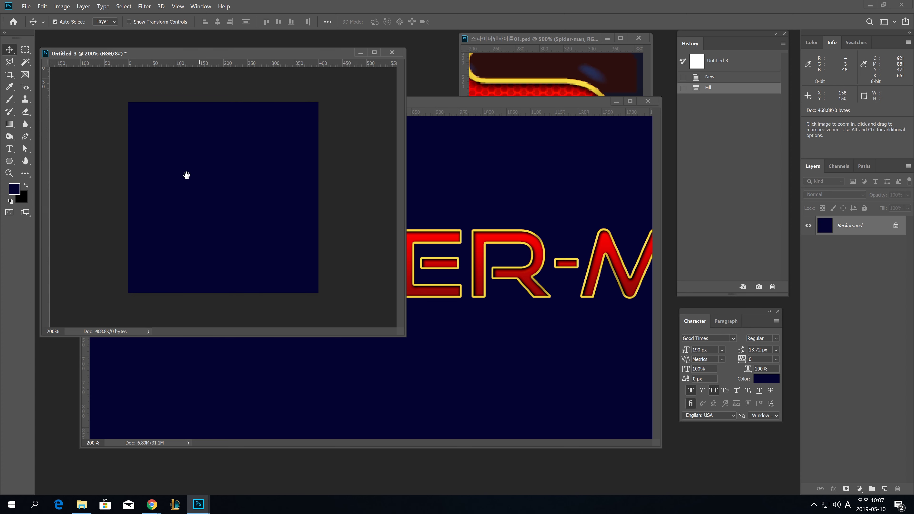
{"action": "left_click", "coordinate": [9, 161]}
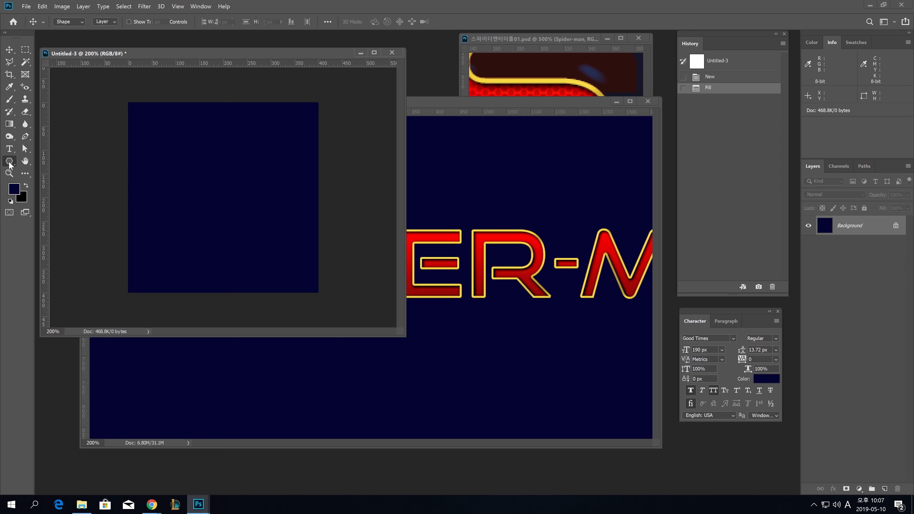
{"action": "left_click_drag", "start_coordinate": [185, 118], "coordinate": [138, 122]}
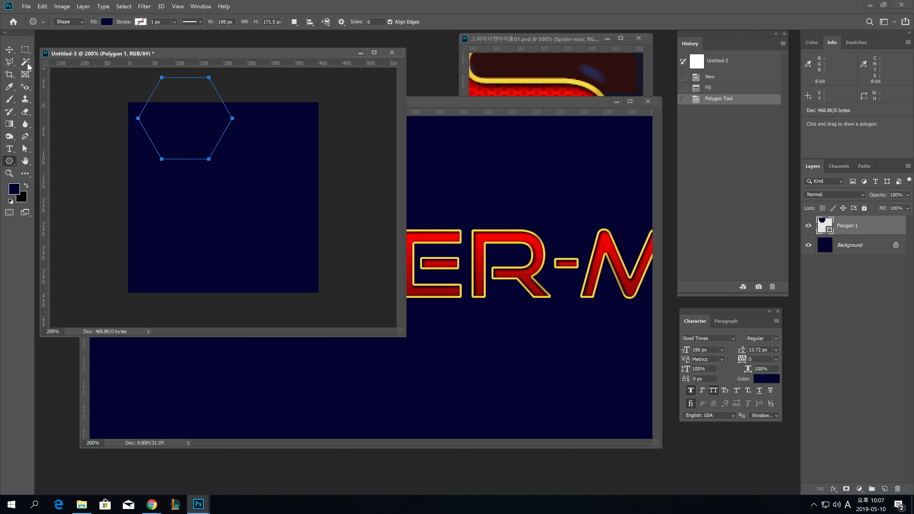
{"action": "left_click", "coordinate": [10, 50]}
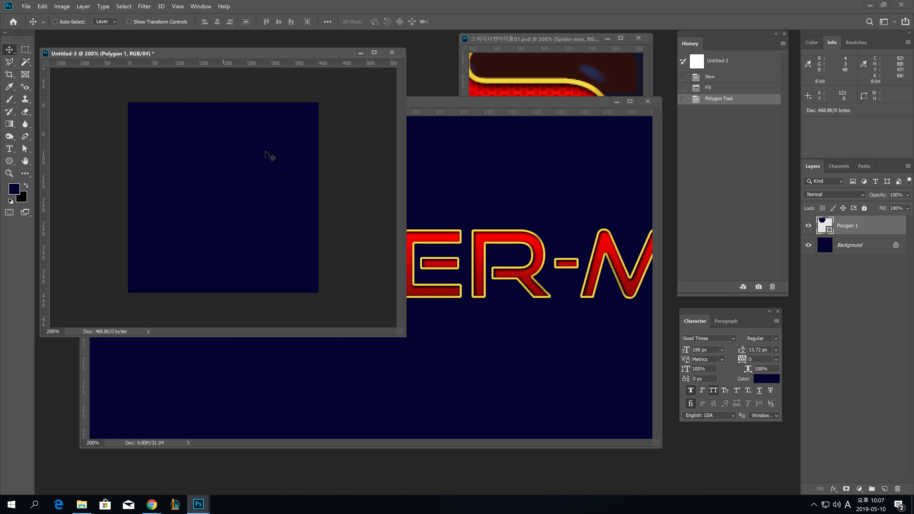
{"action": "double_click", "coordinate": [828, 229]}
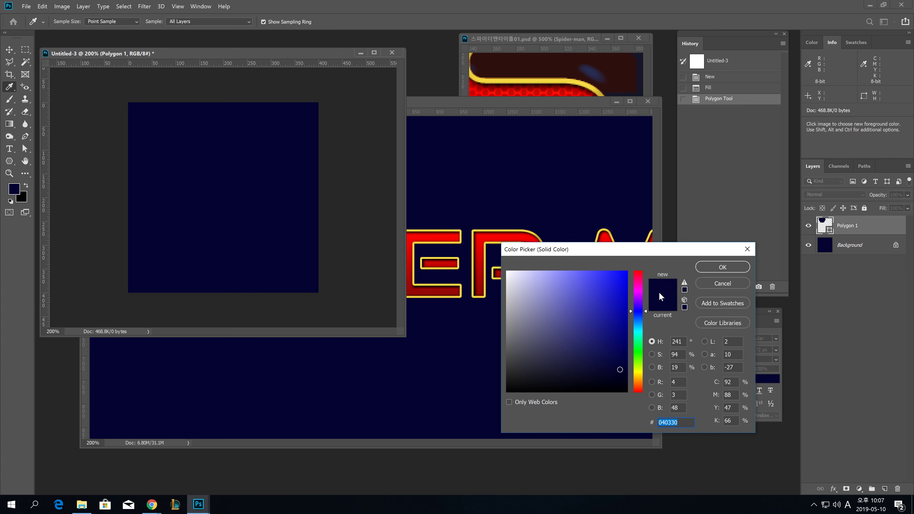
{"action": "left_click", "coordinate": [716, 282]}
{"action": "left_click_drag", "start_coordinate": [235, 174], "coordinate": [212, 165]}
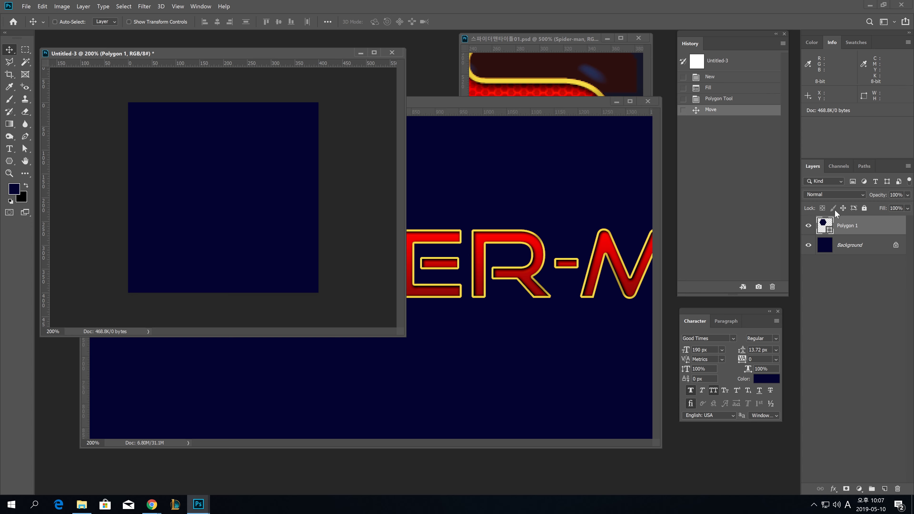
Add a white stroke of 20 px, positioned inside, to the hexagon.
{"action": "double_click", "coordinate": [874, 225]}
{"action": "left_click", "coordinate": [555, 235]}
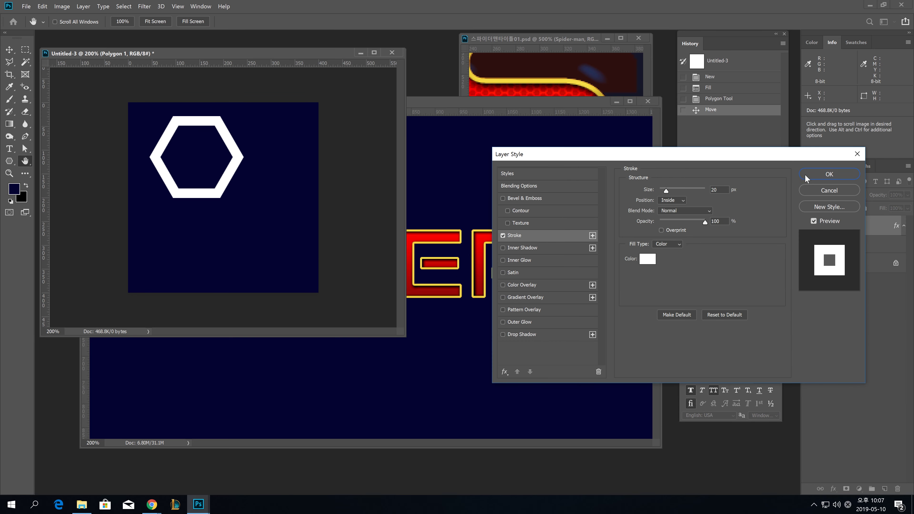
{"action": "left_click", "coordinate": [822, 176]}
Duplicate the hexagon and shift the copy straight down until its upper edge overlaps the original's lower edge.
{"action": "left_click", "coordinate": [225, 172], "text": "ctrl"}
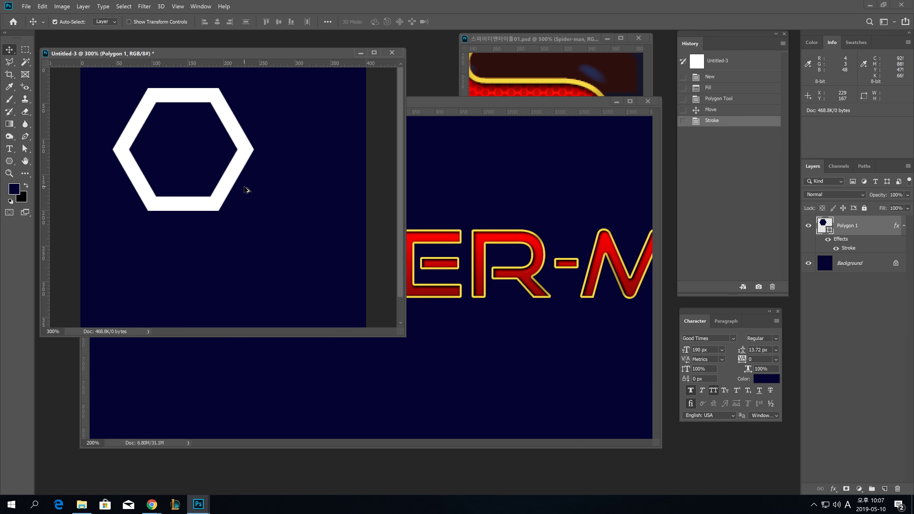
{"action": "key", "text": "ctrl+alt+shift+Down"}
{"action": "key", "text": "ctrl+alt+shift+Down"}
{"action": "key", "text": "ctrl+alt+shift+Down"}
{"action": "key", "text": "ctrl+alt+shift+Down"}
{"action": "key", "text": "ctrl+alt+shift+Down"}
{"action": "key", "text": "ctrl+alt+shift+Down"}
{"action": "key", "text": "ctrl+alt+shift+Down"}
{"action": "key", "text": "ctrl+alt+shift+Down"}
{"action": "key", "text": "ctrl+alt+shift+Down"}
{"action": "key", "text": "ctrl+alt+shift+Down"}
{"action": "key", "text": "ctrl+alt+shift+Down"}
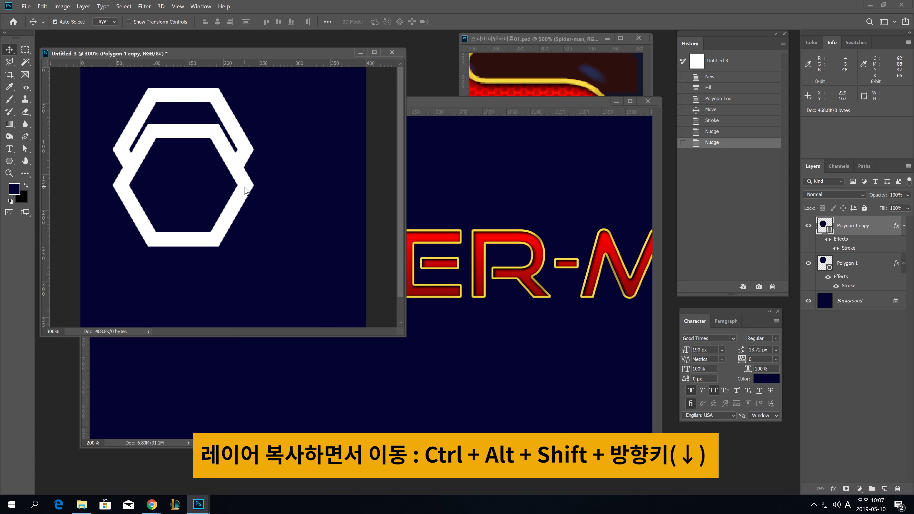
{"action": "key", "text": "Up"}
{"action": "key", "text": "Up"}
{"action": "key", "text": "Up"}
{"action": "key", "text": "Up"}
{"action": "key", "text": "Up"}
{"action": "key", "text": "Up"}
{"action": "key", "text": "Up"}
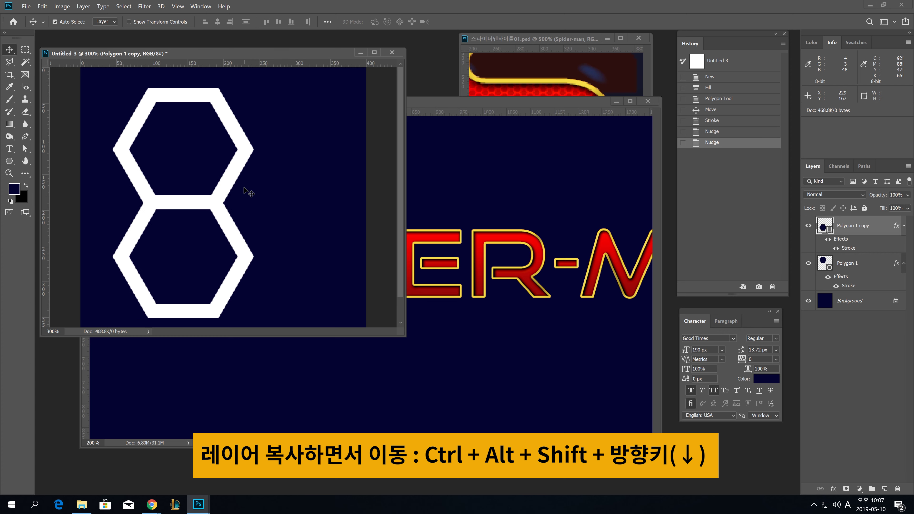
Fine-tune the lower hexagon's vertical position so the shared horizontal bar matches the thickness of the other sides.
{"action": "key", "text": "ctrl+space"}
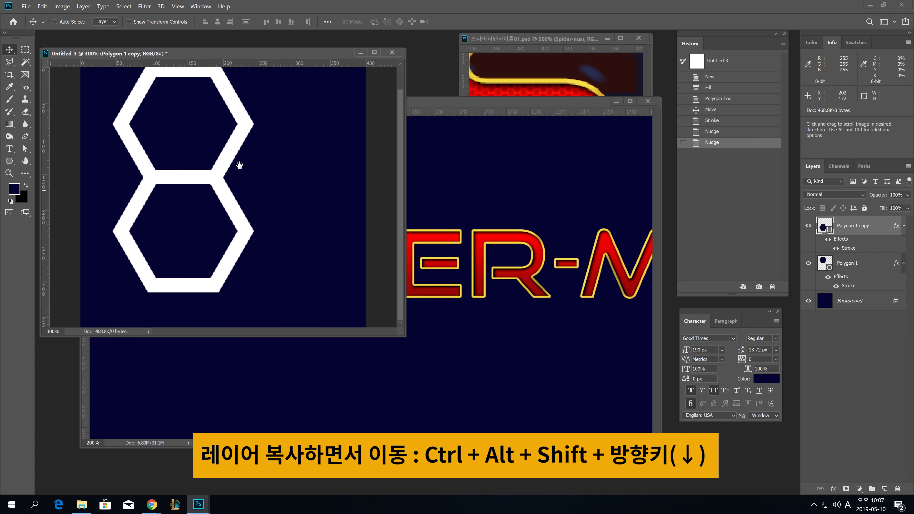
{"action": "left_click", "coordinate": [209, 190]}
{"action": "left_click", "coordinate": [210, 190]}
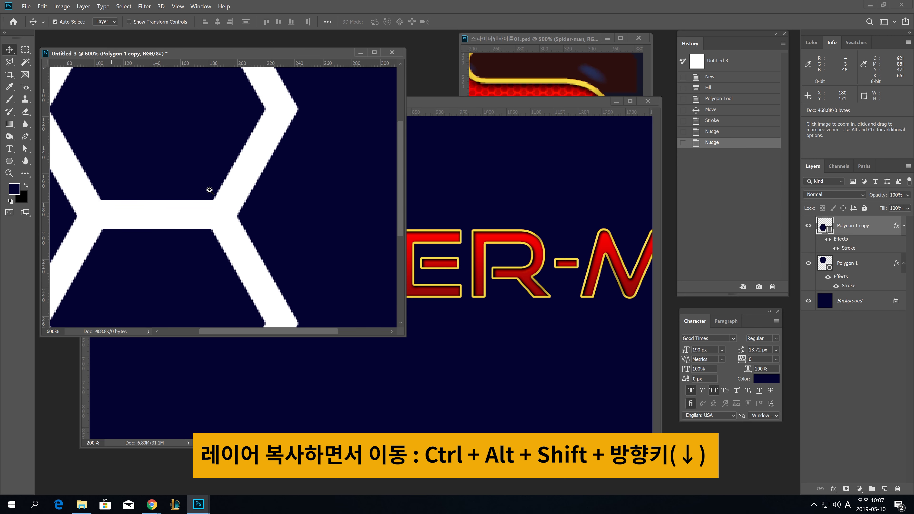
{"action": "left_click", "coordinate": [210, 204]}
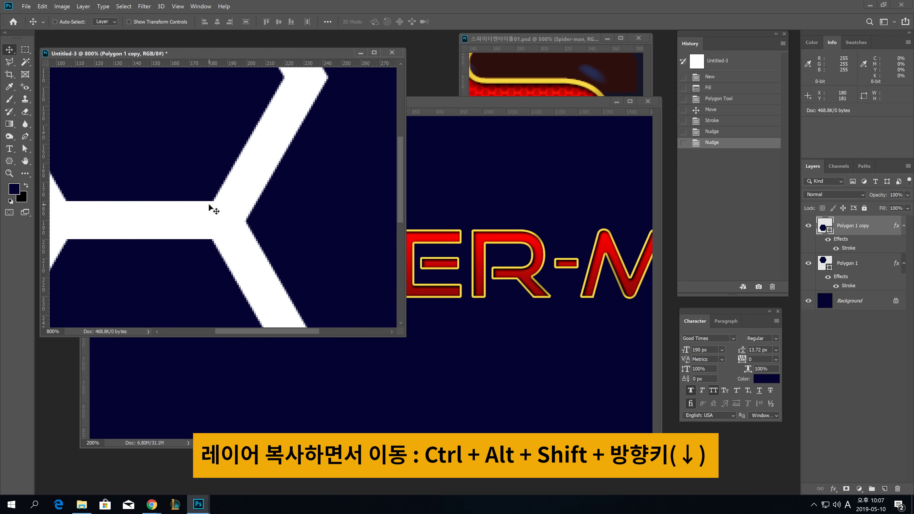
{"action": "key", "text": "Up"}
{"action": "key", "text": "Down"}
{"action": "key", "text": "Up"}
{"action": "key", "text": "Down"}
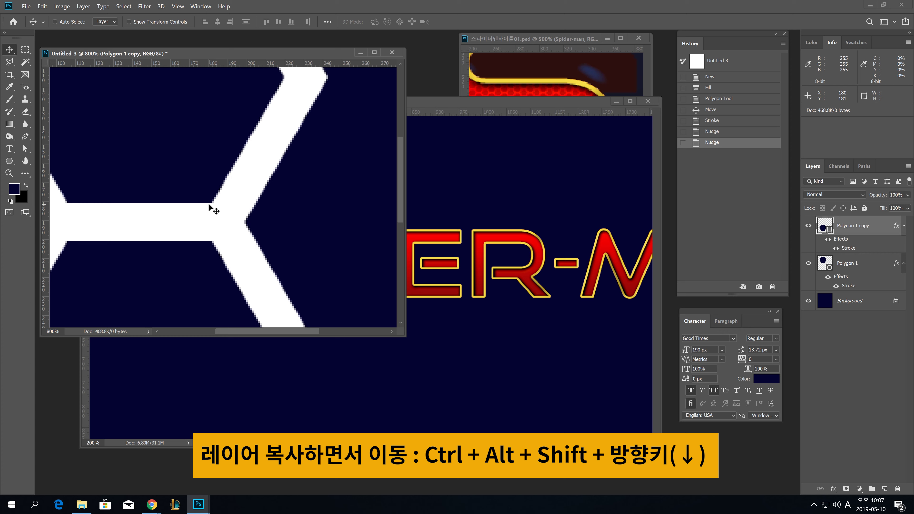
{"action": "key", "text": "Up"}
{"action": "key", "text": "Down"}
{"action": "key", "text": "Down"}
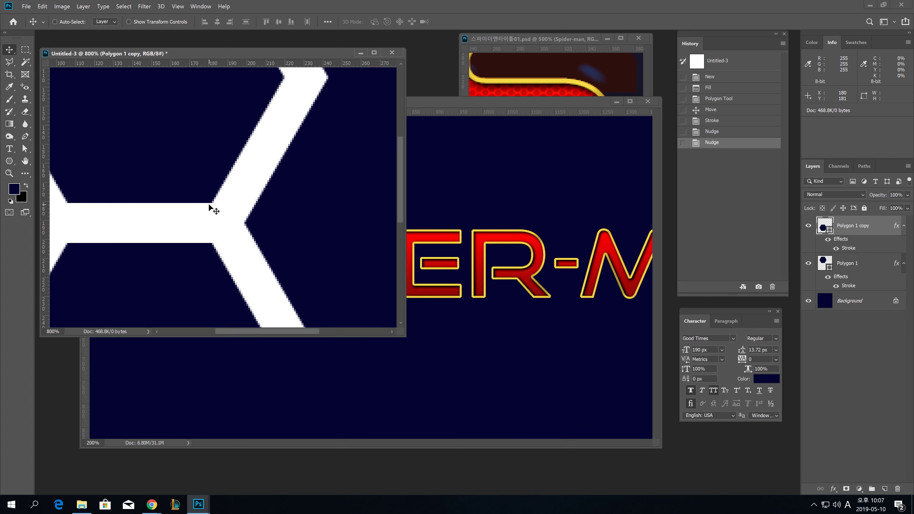
{"action": "key", "text": "Up"}
{"action": "key", "text": "Up"}
Move both hexagons together against the canvas's upper-left corner, and select only the lower hexagon.
{"action": "key", "text": "ctrl+minus"}
{"action": "key", "text": "ctrl+minus"}
{"action": "key", "text": "ctrl+minus"}
{"action": "key", "text": "ctrl+minus"}
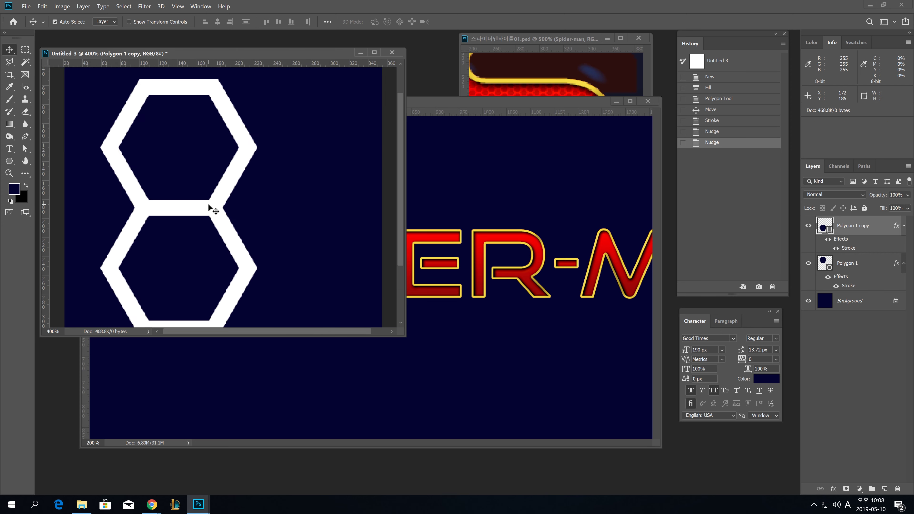
{"action": "key", "text": "ctrl+minus"}
{"action": "key", "text": "ctrl+alt+a"}
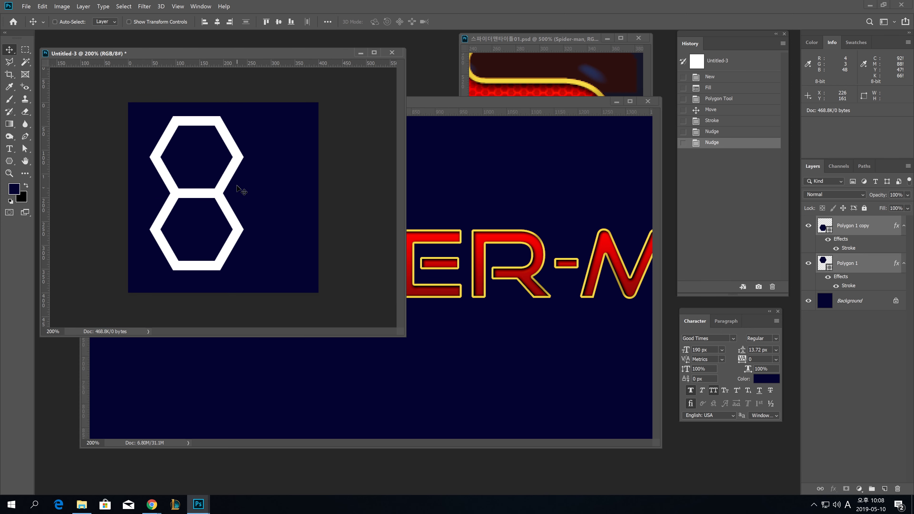
{"action": "left_click_drag", "start_coordinate": [240, 191], "coordinate": [220, 177]}
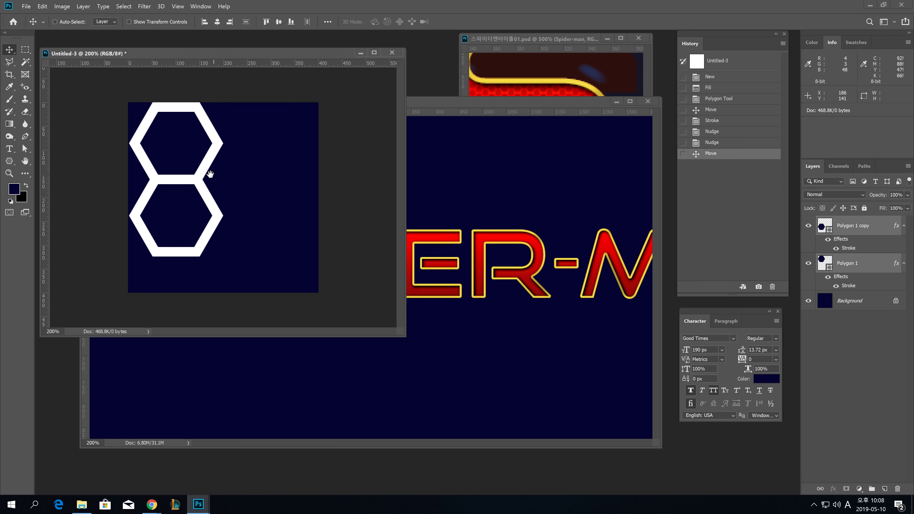
{"action": "left_click", "coordinate": [215, 199]}
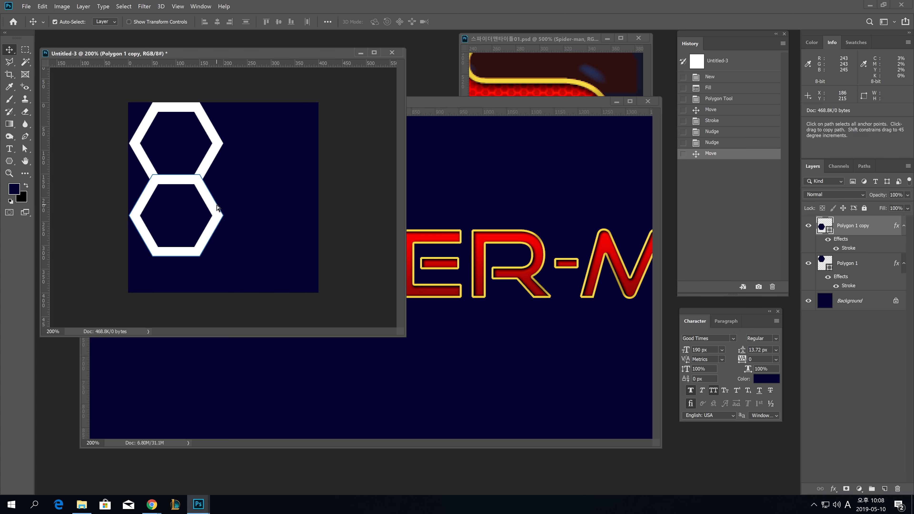
Duplicate the lower hexagon and shift the copy straight down until its upper edge overlaps the original's lower edge.
{"action": "key", "text": "alt+shift+Down"}
{"action": "key", "text": "alt+shift+Down"}
{"action": "key", "text": "shift+Down"}
{"action": "key", "text": "shift+Down"}
{"action": "key", "text": "shift+Down"}
{"action": "key", "text": "shift+Down"}
{"action": "key", "text": "shift+Down"}
{"action": "key", "text": "shift+Down"}
{"action": "key", "text": "shift+Down"}
{"action": "key", "text": "shift+Down"}
{"action": "key", "text": "shift+Down"}
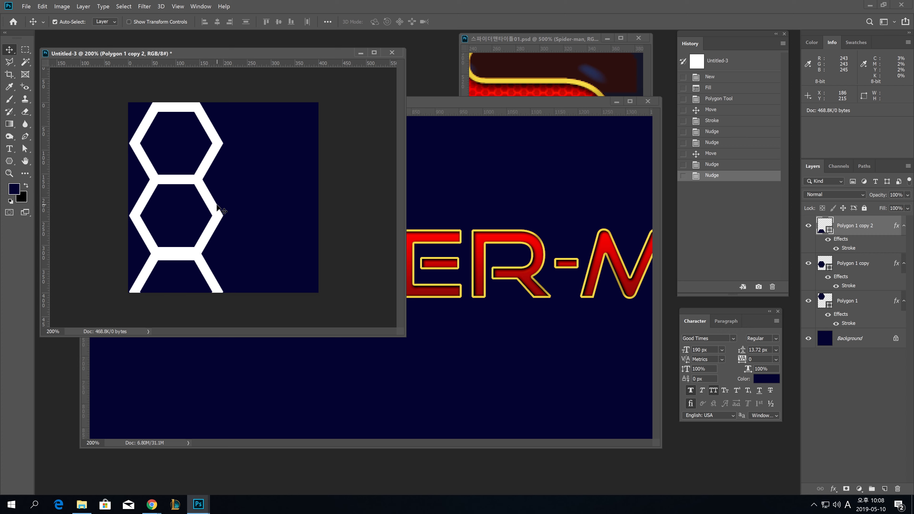
Fine-tune the third hexagon's vertical position so its shared horizontal bar matches the thickness of the other sides.
{"action": "key", "text": "Down"}
{"action": "key", "text": "Down"}
{"action": "key", "text": "Down"}
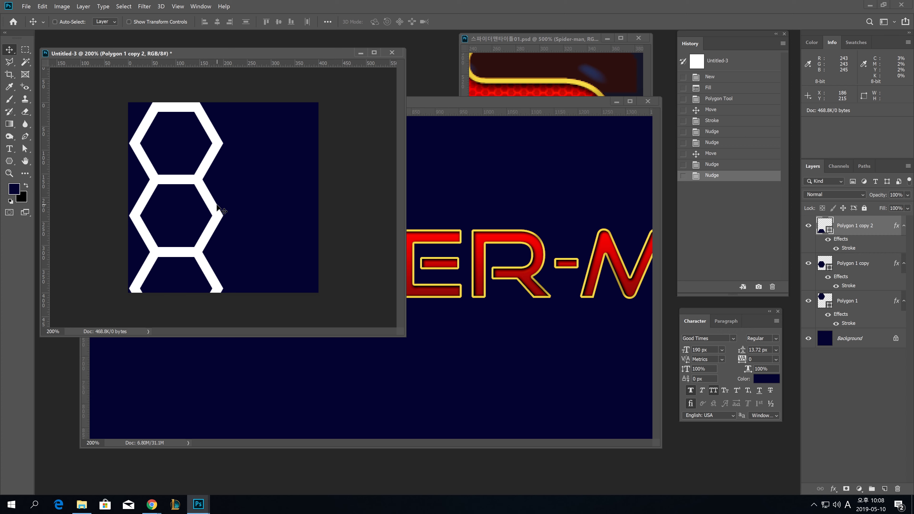
{"action": "key", "text": "Up"}
{"action": "key", "text": "Up"}
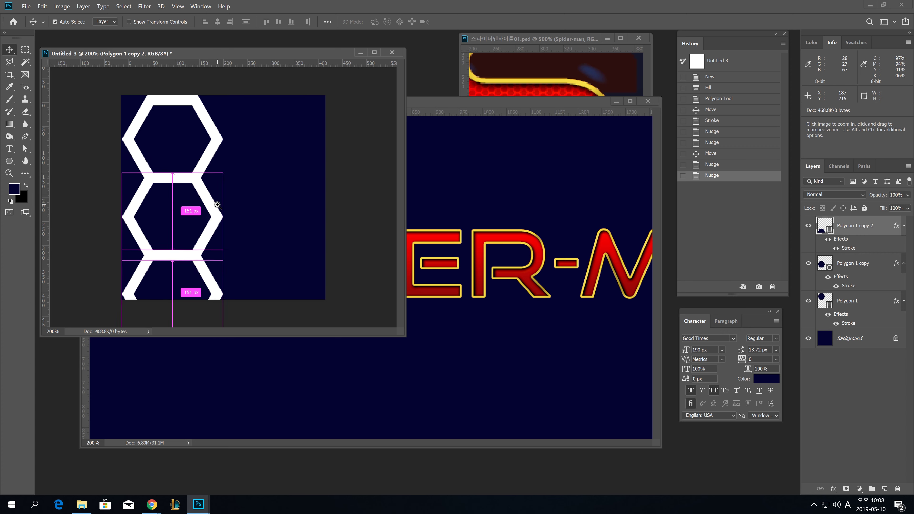
{"action": "left_click", "coordinate": [218, 200], "text": "ctrl"}
{"action": "left_click", "coordinate": [160, 220], "text": "ctrl"}
{"action": "left_click", "coordinate": [160, 220], "text": "ctrl"}
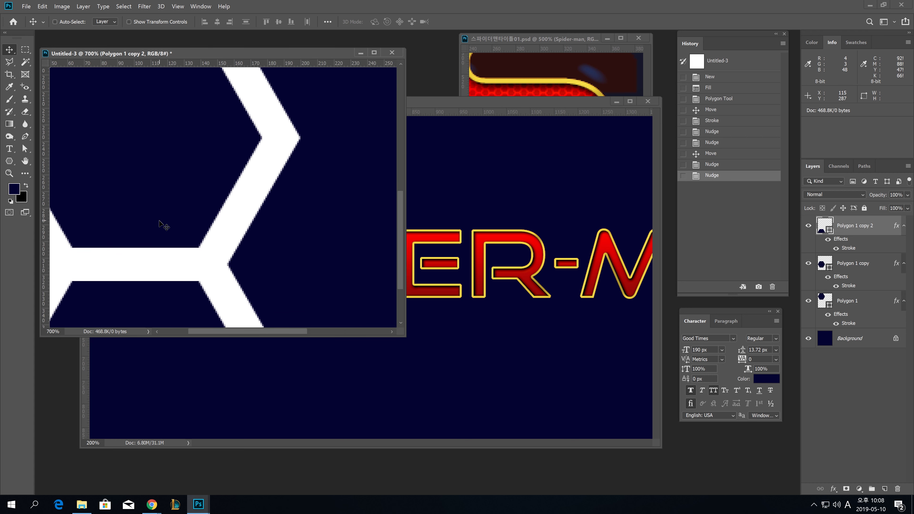
{"action": "key", "text": "ctrl+minus"}
{"action": "key", "text": "ctrl+minus"}
{"action": "key", "text": "ctrl+minus"}
{"action": "key", "text": "ctrl+minus"}
{"action": "key", "text": "ctrl+minus"}
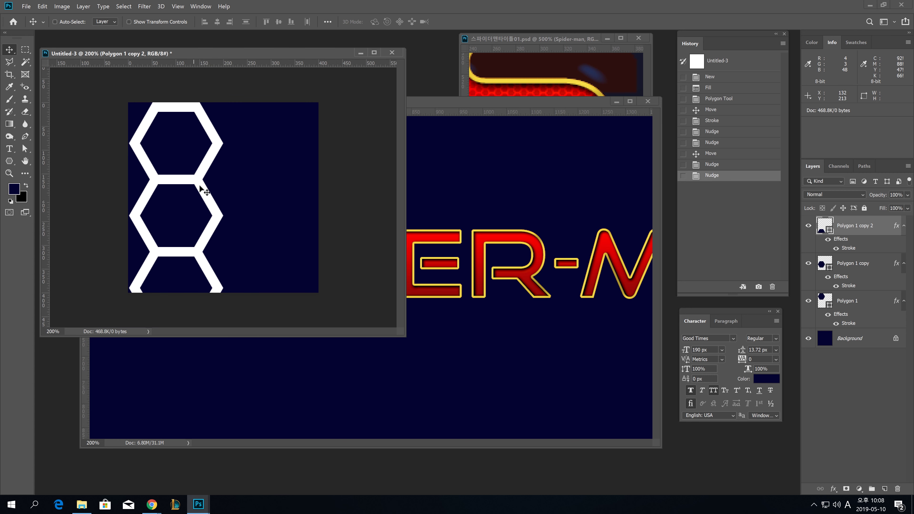
Select all three hexagons and duplicate them sideways to form a second column beside the first.
{"action": "left_click", "coordinate": [211, 202], "text": "shift"}
{"action": "left_click", "coordinate": [215, 211], "text": "shift"}
{"action": "left_click_drag", "start_coordinate": [217, 214], "coordinate": [232, 226]}
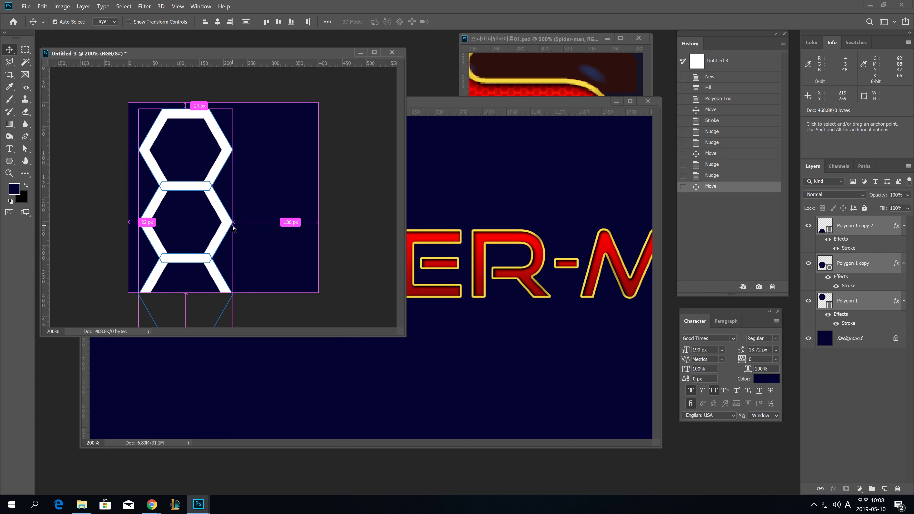
{"action": "key", "text": "ctrl+z"}
{"action": "key", "text": "alt+shift+Right"}
{"action": "key", "text": "shift+Right"}
{"action": "key", "text": "shift+Right"}
{"action": "key", "text": "shift+Right"}
{"action": "key", "text": "shift+Right"}
{"action": "key", "text": "shift+Right"}
{"action": "key", "text": "shift+Right"}
{"action": "key", "text": "shift+Right"}
{"action": "key", "text": "shift+Right"}
{"action": "key", "text": "shift+Right"}
{"action": "key", "text": "shift+Right"}
{"action": "key", "text": "shift+Right"}
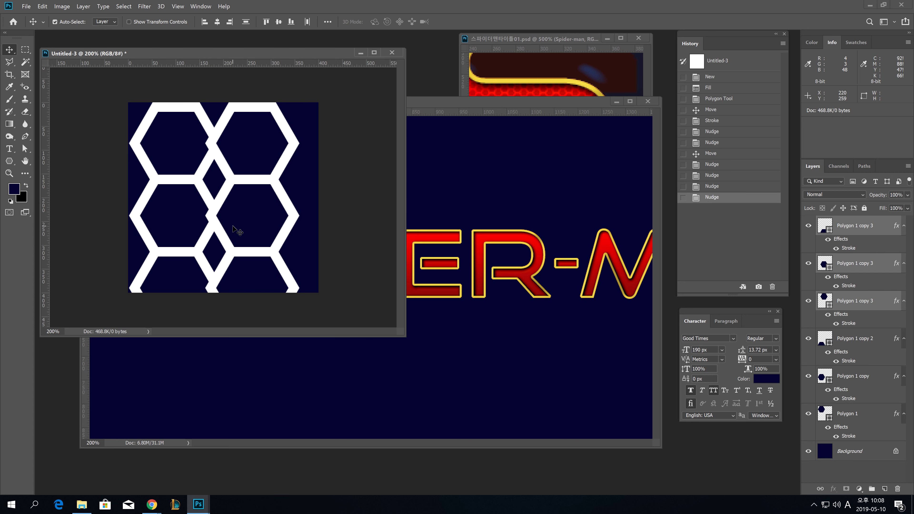
Offset the second column vertically by about half a hexagon so it interlocks with the first column.
{"action": "key", "text": "shift+Up"}
{"action": "key", "text": "shift+Up"}
{"action": "key", "text": "shift+Up"}
{"action": "key", "text": "shift+Up"}
{"action": "key", "text": "shift+Up"}
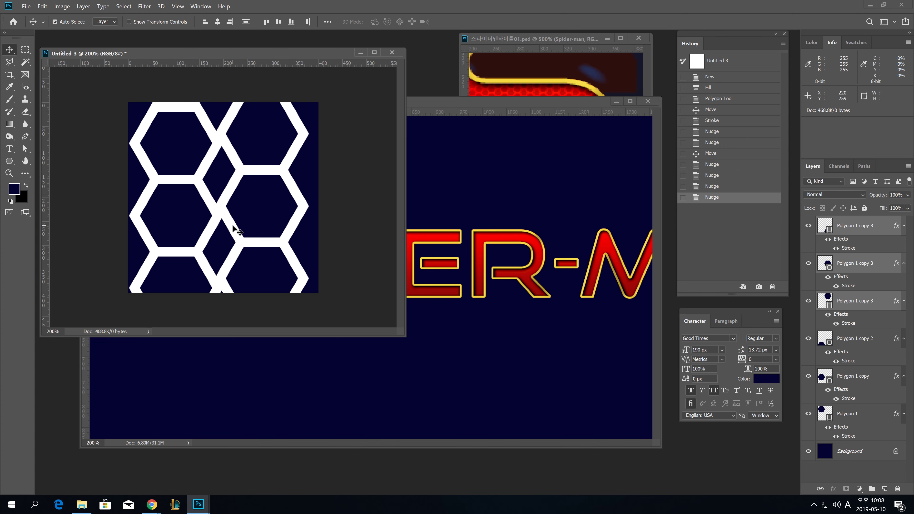
{"action": "key", "text": "shift+Left"}
{"action": "key", "text": "ctrl+shift+Left"}
{"action": "key", "text": "ctrl+shift+Left"}
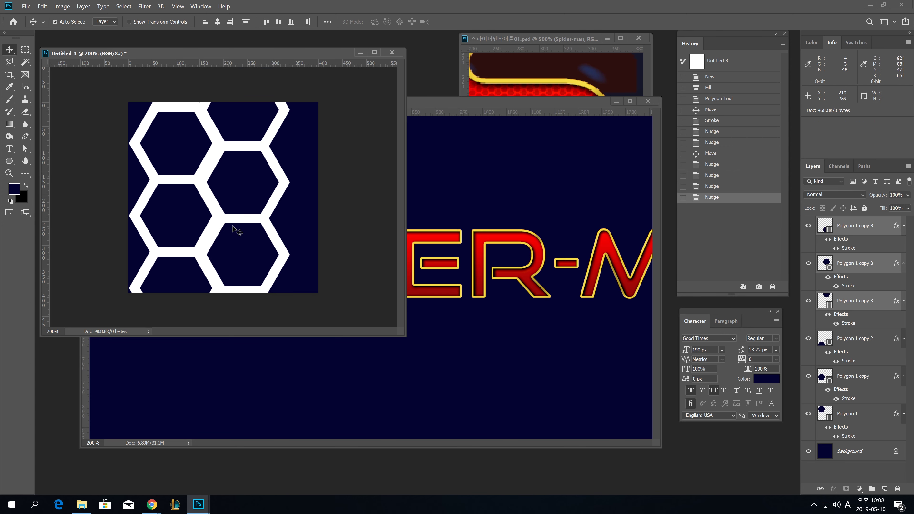
Nudge the second column in single pixels until the shared slanted sides match the thickness of the other sides.
{"action": "key", "text": "Up"}
{"action": "key", "text": "Up"}
{"action": "key", "text": "Up"}
{"action": "key", "text": "Up"}
{"action": "key", "text": "Left"}
{"action": "key", "text": "Left"}
{"action": "key", "text": "Left"}
{"action": "key", "text": "Left"}
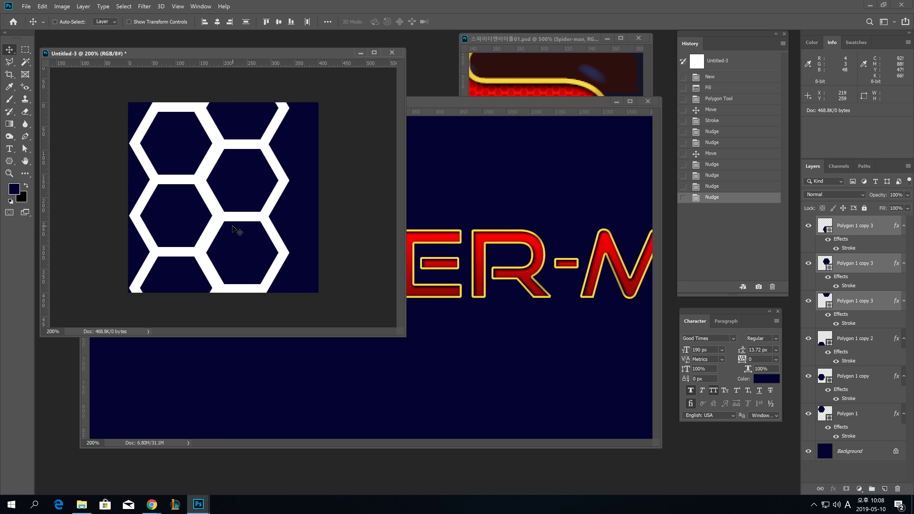
{"action": "key", "text": "Left"}
{"action": "key", "text": "Left"}
{"action": "key", "text": "Left"}
{"action": "key", "text": "Left"}
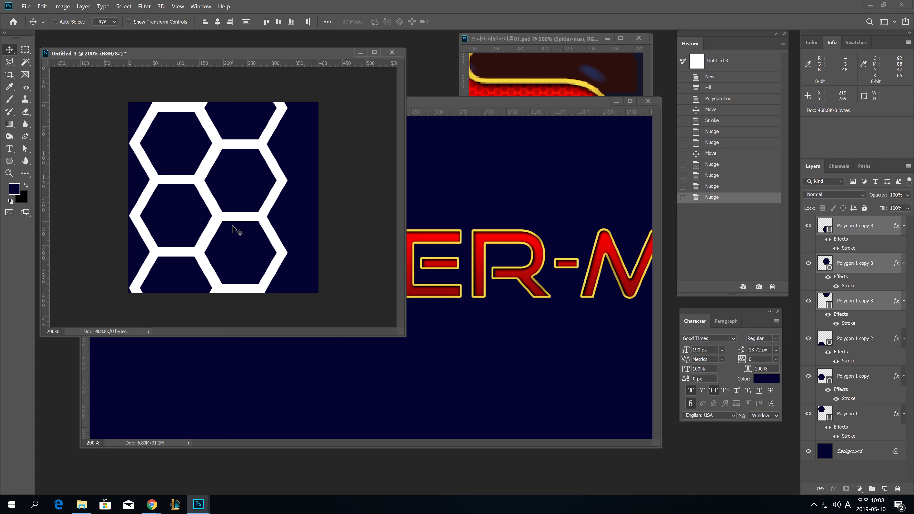
{"action": "key", "text": "Left"}
{"action": "key", "text": "Left"}
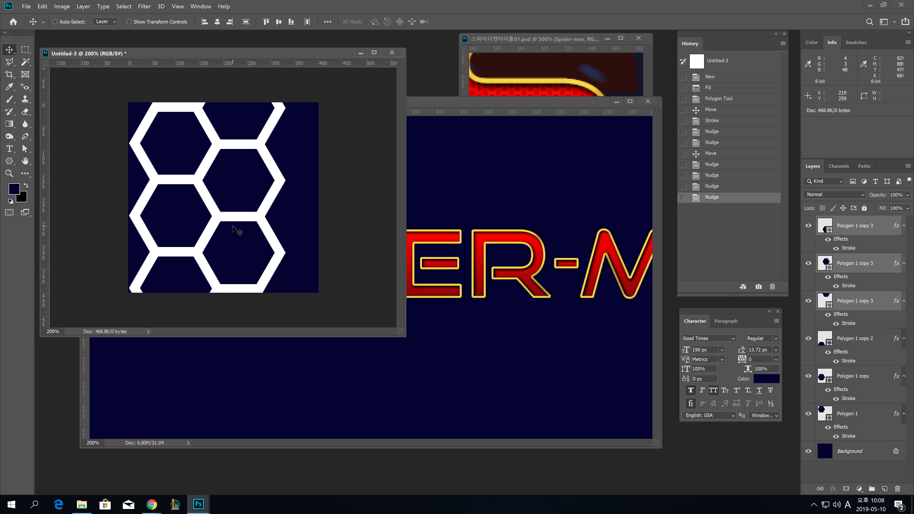
{"action": "key", "text": "Right"}
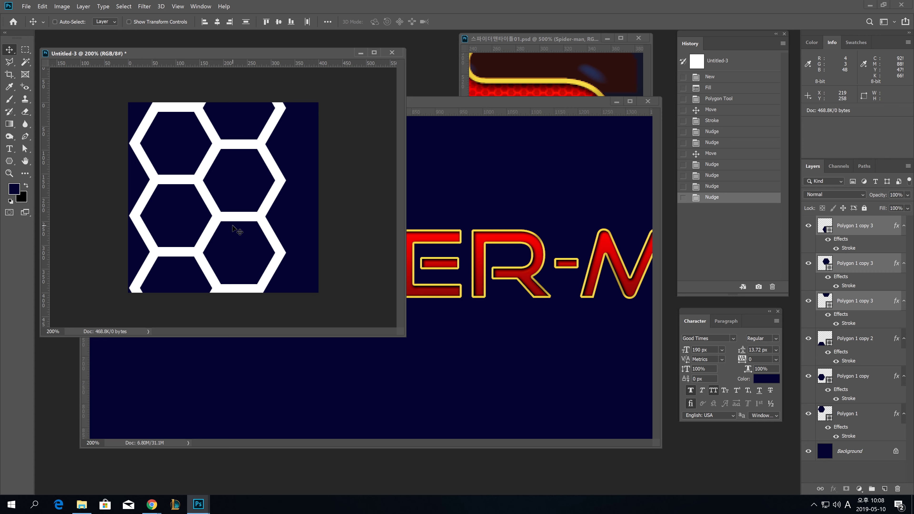
{"action": "key", "text": "Left"}
{"action": "key", "text": "space"}
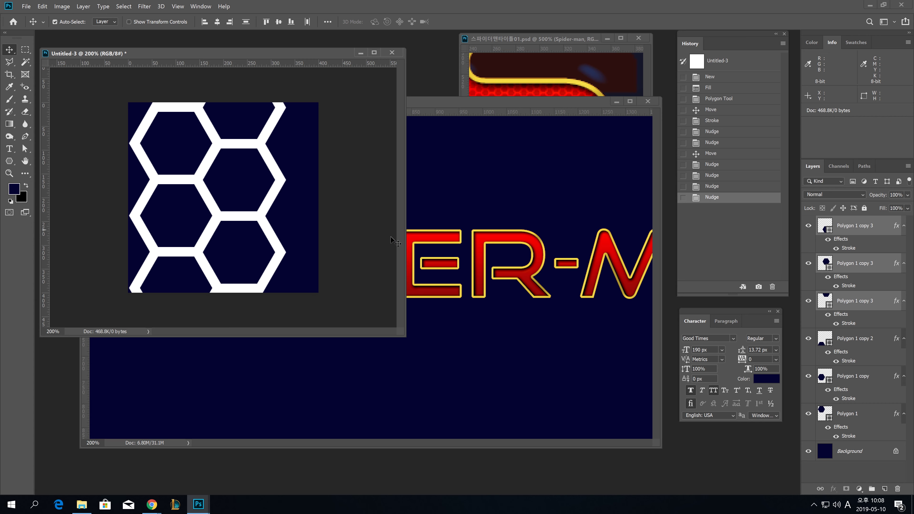
Duplicate the second column's uppermost hexagon and align the copy directly above the first column, overlapping its top bar.
{"action": "left_click", "coordinate": [349, 216], "text": "ctrl"}
{"action": "left_click", "coordinate": [277, 118], "text": "ctrl"}
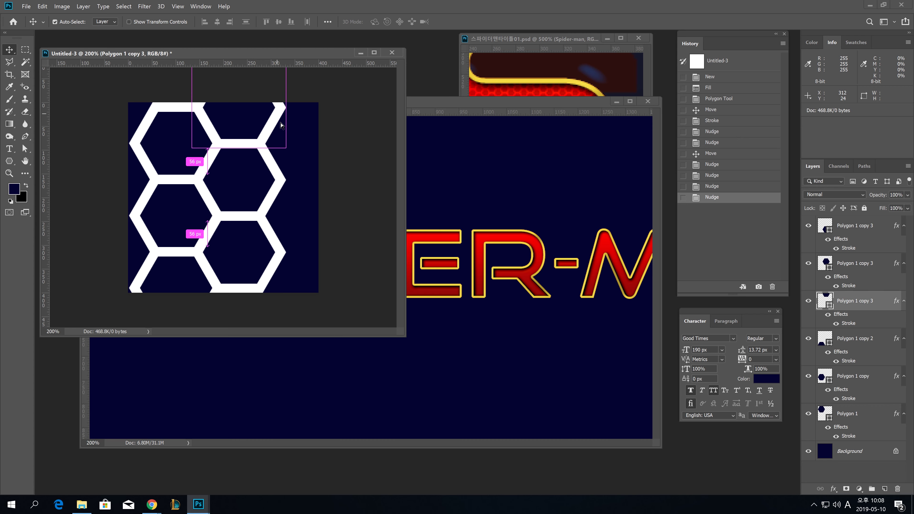
{"action": "left_click_drag", "start_coordinate": [290, 151], "coordinate": [216, 109]}
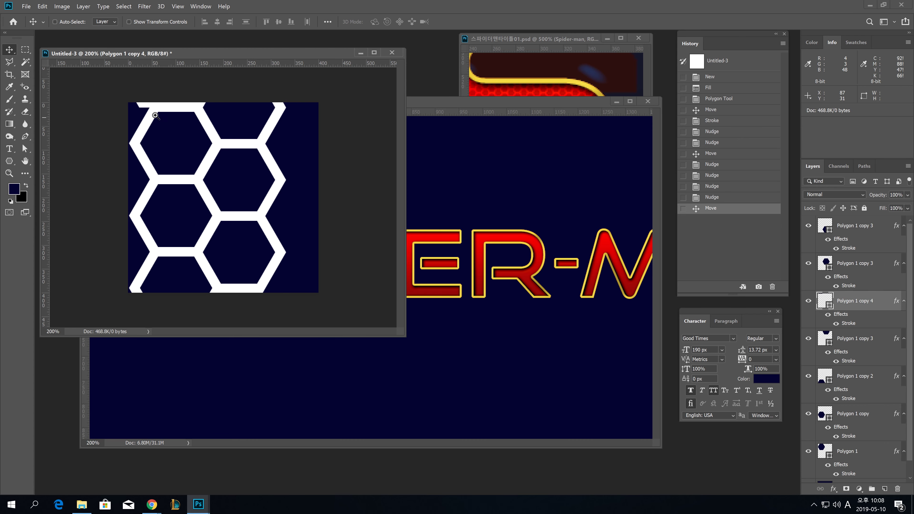
{"action": "left_click", "coordinate": [143, 111], "text": "ctrl"}
{"action": "left_click", "coordinate": [143, 110], "text": "ctrl"}
{"action": "left_click_drag", "start_coordinate": [171, 146], "coordinate": [202, 157]}
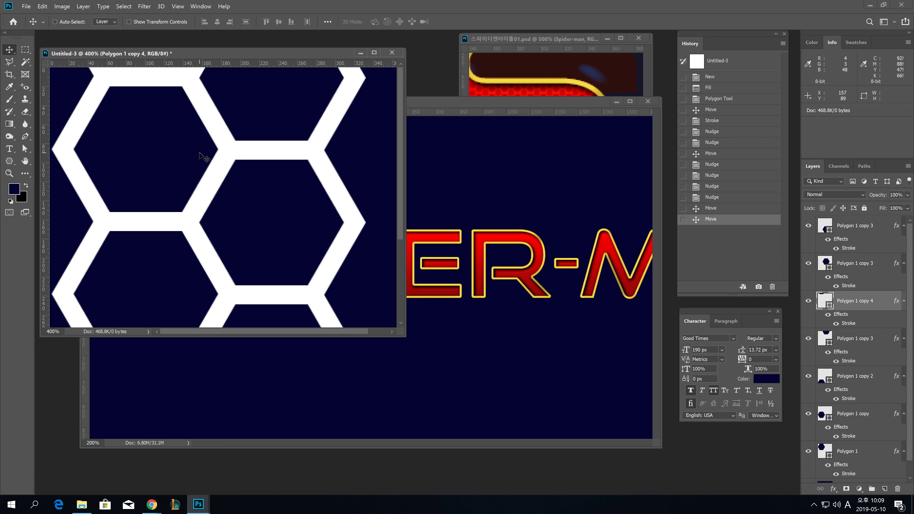
{"action": "key", "text": "ctrl+minus"}
{"action": "key", "text": "ctrl+minus"}
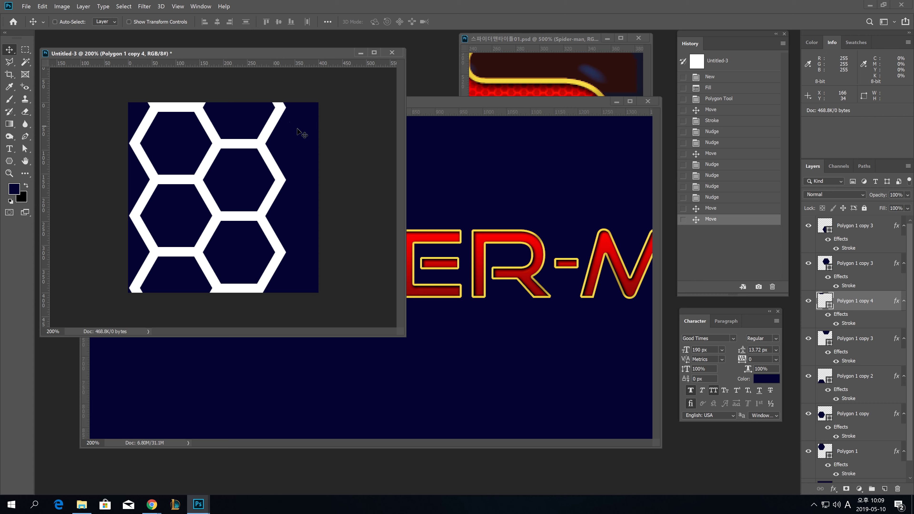
Select all the hexagon layers, from the topmost Polygon 1 copy 3 to Polygon 1, excluding the background.
{"action": "left_click", "coordinate": [334, 132], "text": "ctrl"}
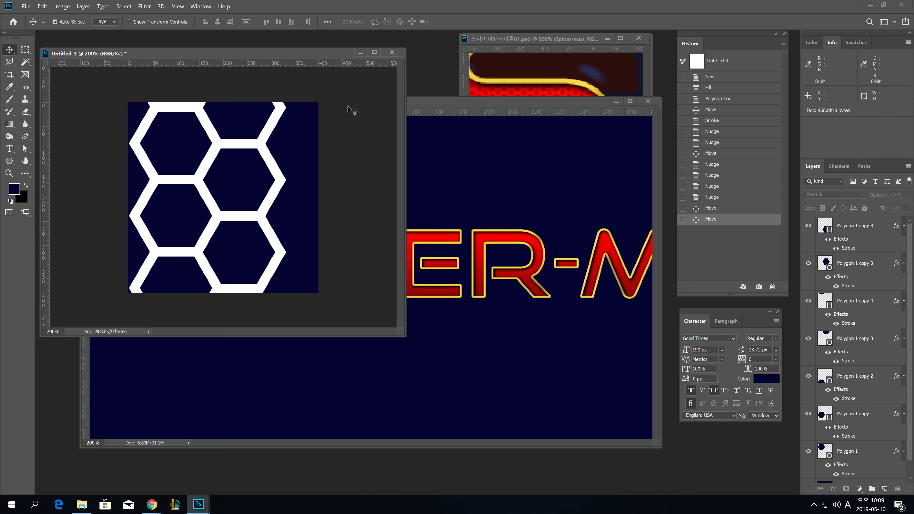
{"action": "left_click_drag", "start_coordinate": [343, 108], "coordinate": [120, 268]}
{"action": "left_click", "coordinate": [354, 111]}
{"action": "left_click_drag", "start_coordinate": [352, 104], "coordinate": [158, 220]}
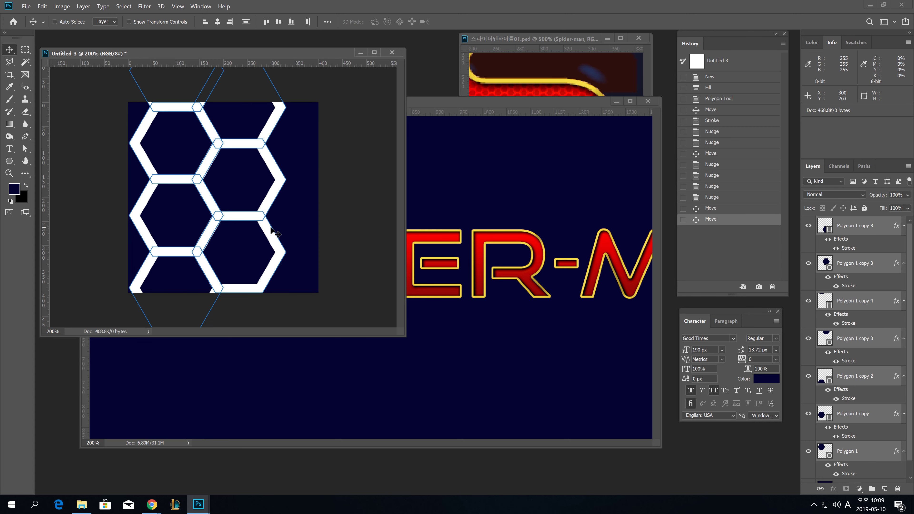
{"action": "left_click", "coordinate": [837, 340]}
{"action": "scroll", "coordinate": [837, 342], "scroll_direction": "down", "scroll_amount": 1}
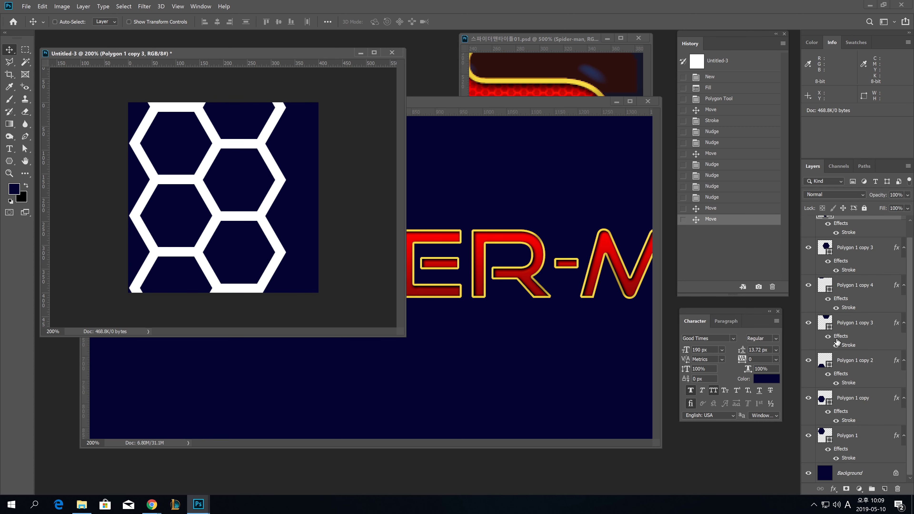
{"action": "left_click", "coordinate": [846, 436], "text": "shift"}
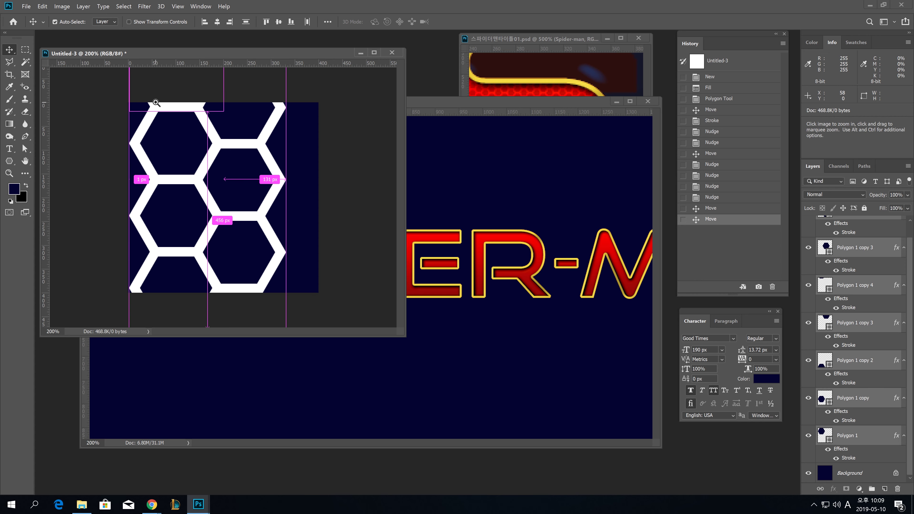
Place a horizontal guide along the upper edge of the first column's lowest bar, using a small rectangular selection to locate it.
{"action": "left_click", "coordinate": [143, 113], "text": "ctrl"}
{"action": "left_click", "coordinate": [143, 112], "text": "ctrl"}
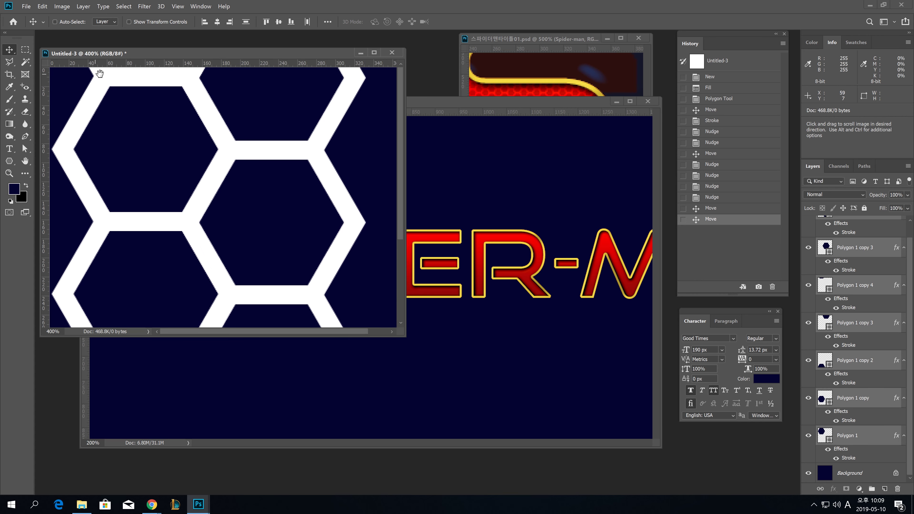
{"action": "left_click_drag", "start_coordinate": [157, 274], "coordinate": [190, 189]}
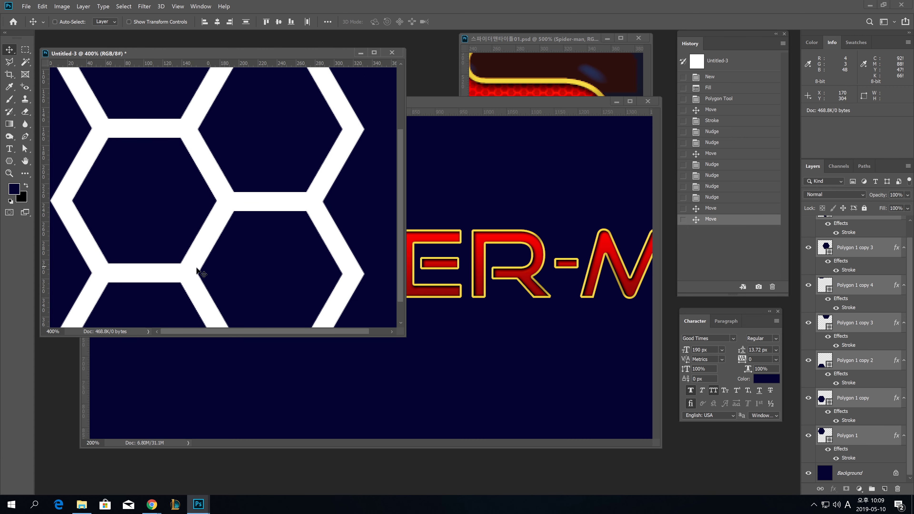
{"action": "key", "text": "m"}
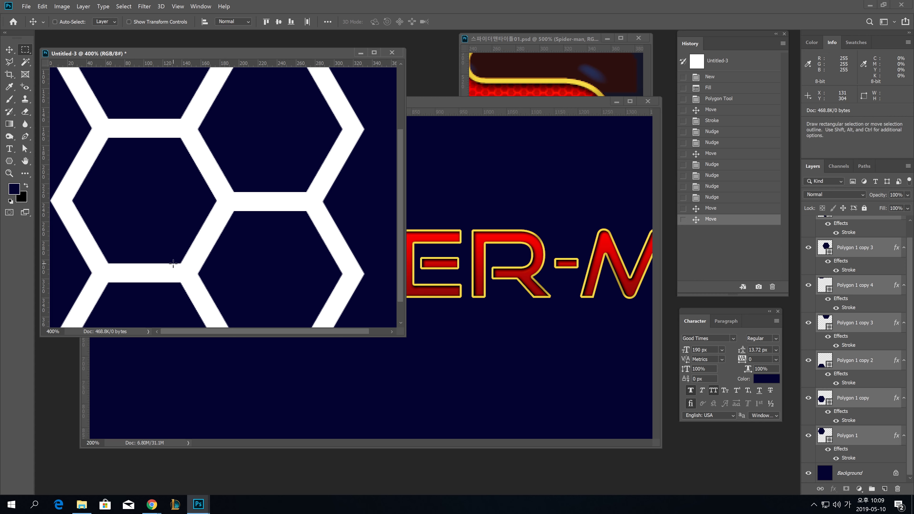
{"action": "left_click_drag", "start_coordinate": [191, 225], "coordinate": [154, 265]}
{"action": "left_click_drag", "start_coordinate": [167, 192], "coordinate": [169, 253]}
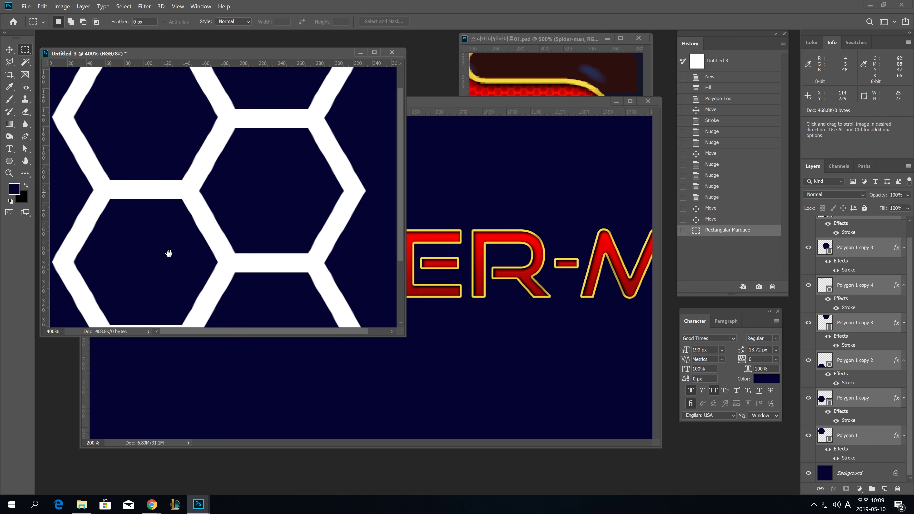
{"action": "left_click_drag", "start_coordinate": [216, 64], "coordinate": [183, 285]}
{"action": "left_click_drag", "start_coordinate": [158, 196], "coordinate": [165, 91]}
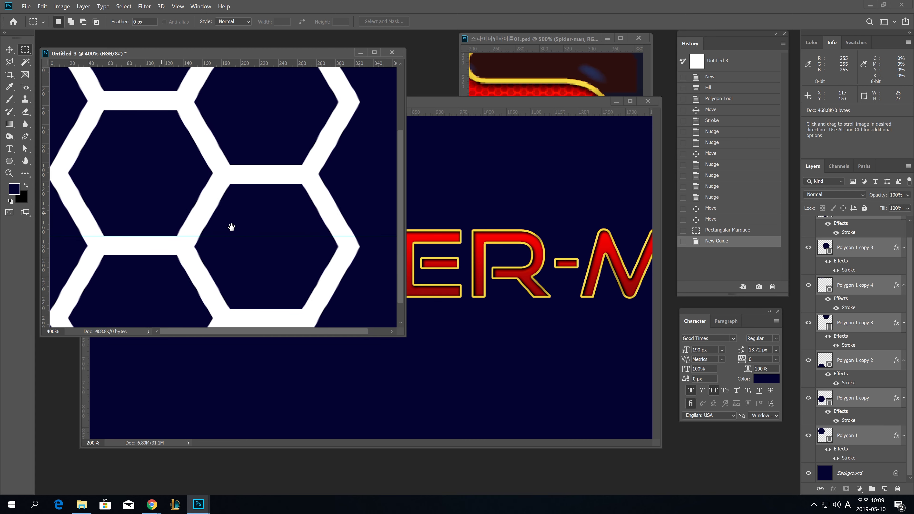
Remove the selection and crop the canvas's lower edge up to the horizontal guide.
{"action": "key", "text": "c"}
{"action": "key", "text": "Escape"}
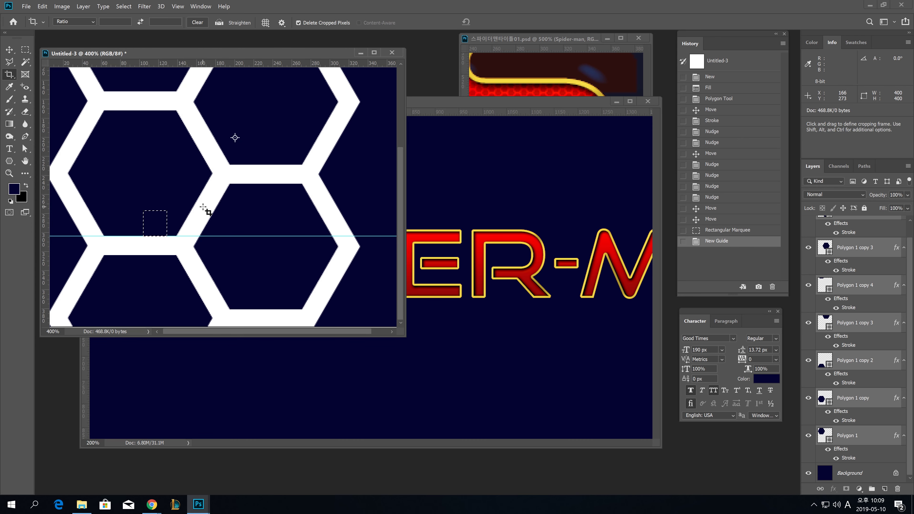
{"action": "key", "text": "ctrl+d"}
{"action": "scroll", "coordinate": [209, 267], "scroll_direction": "left", "scroll_amount": 1}
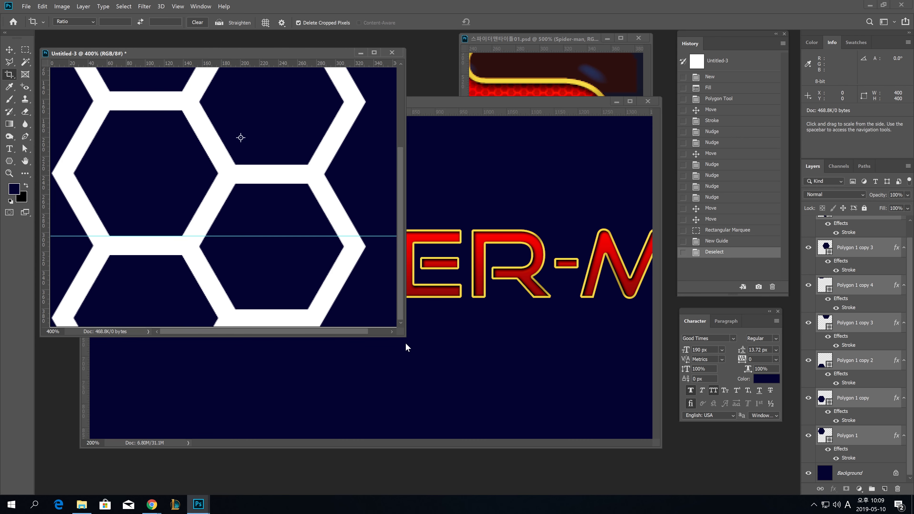
{"action": "left_click_drag", "start_coordinate": [405, 335], "coordinate": [500, 443]}
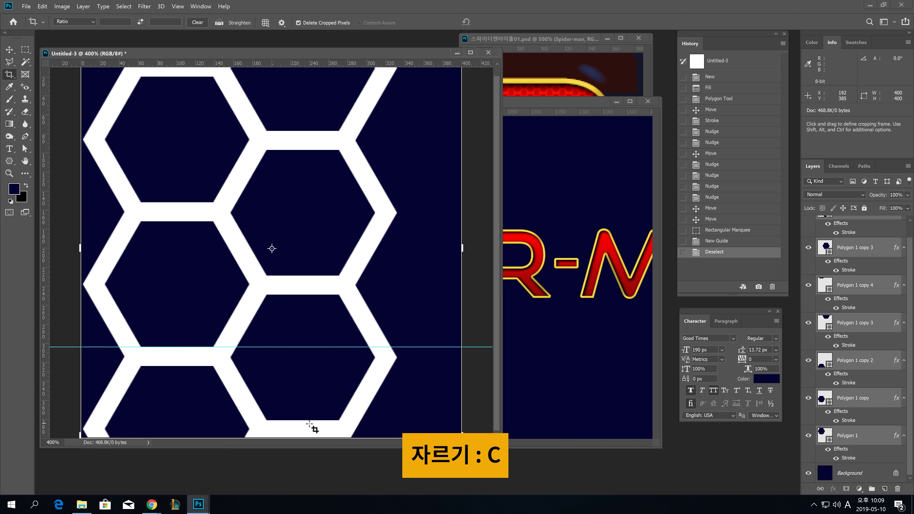
{"action": "left_click_drag", "start_coordinate": [462, 435], "coordinate": [459, 389]}
{"action": "key", "text": "Return"}
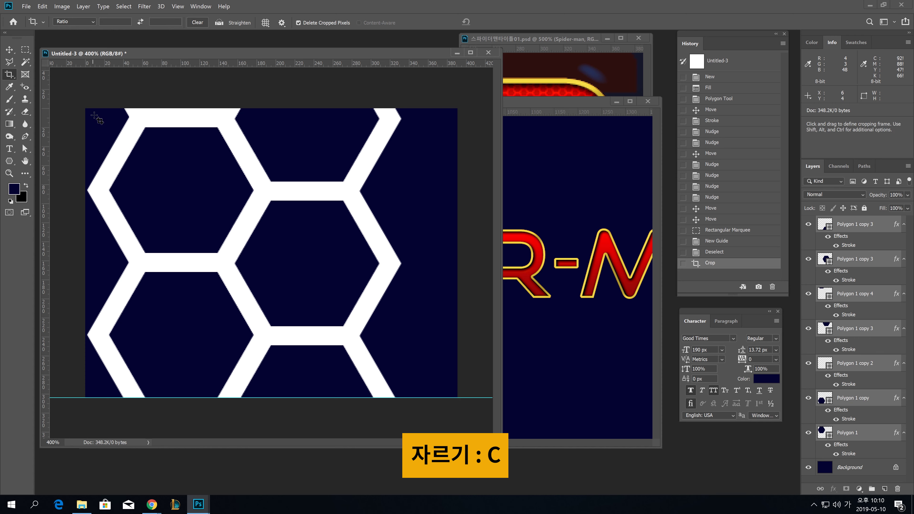
Add horizontal guides along the upper and lower edges of the second column's upper bar, and clear the helper selection.
{"action": "key", "text": "m"}
{"action": "left_click_drag", "start_coordinate": [273, 181], "coordinate": [86, 66]}
{"action": "left_click_drag", "start_coordinate": [266, 66], "coordinate": [33, 371]}
{"action": "key", "text": "ctrl+plus"}
{"action": "key", "text": "Up"}
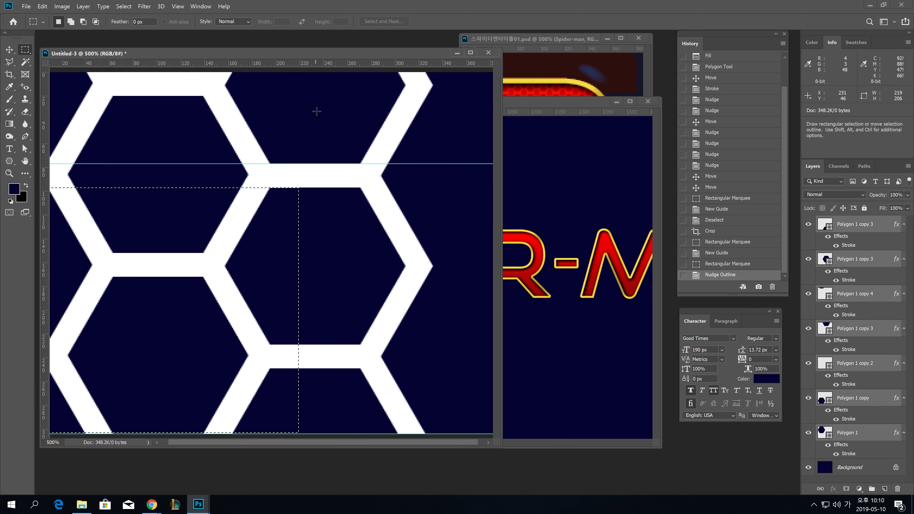
{"action": "left_click_drag", "start_coordinate": [315, 67], "coordinate": [312, 188]}
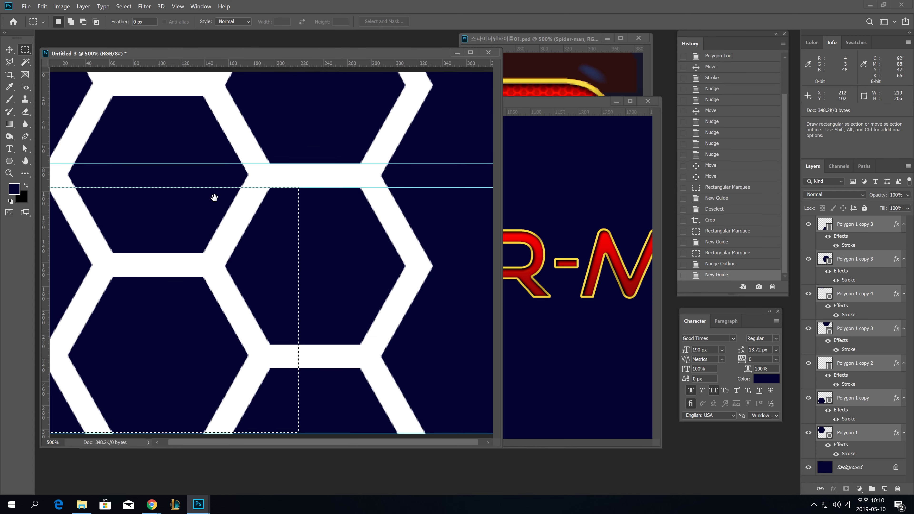
{"action": "scroll", "coordinate": [288, 202], "scroll_direction": "left", "scroll_amount": 1}
{"action": "key", "text": "ctrl+d"}
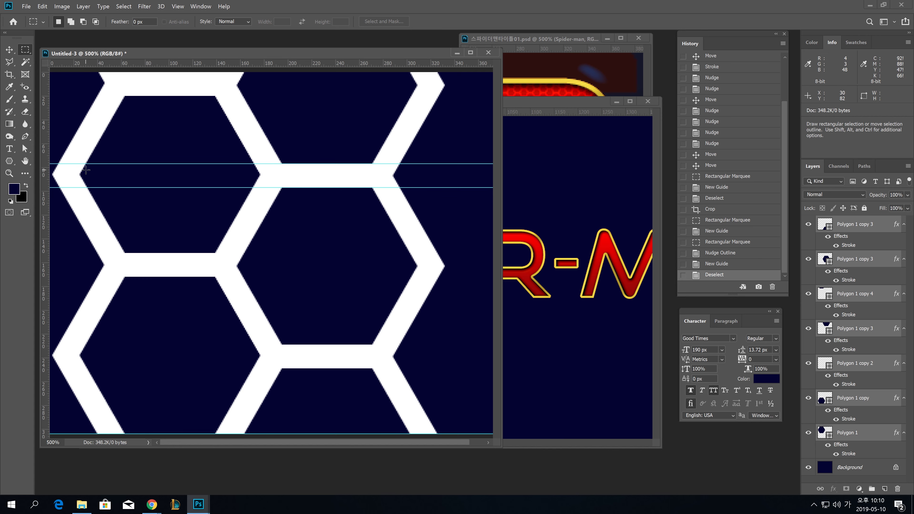
Add a vertical guide just inside the first column's left hexagon corners, using a nudged rectangular selection to locate it.
{"action": "left_click_drag", "start_coordinate": [57, 161], "coordinate": [105, 256]}
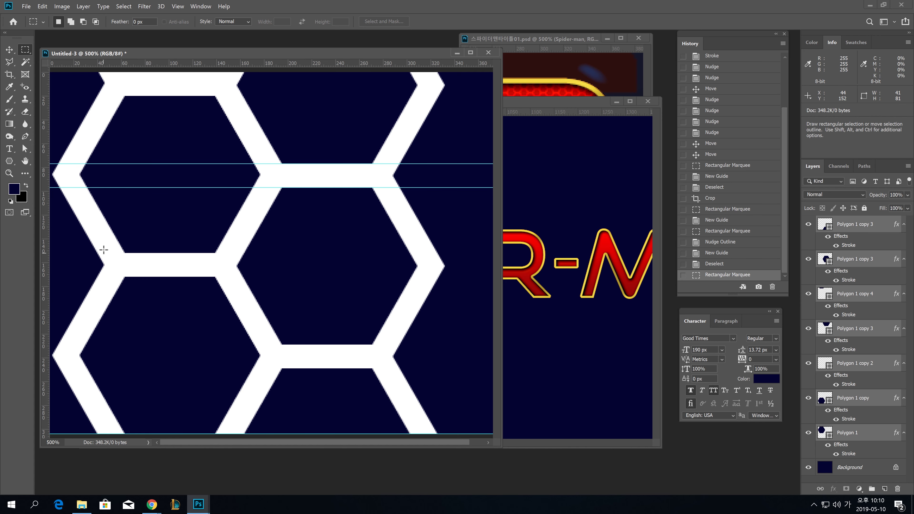
{"action": "key", "text": "Up"}
{"action": "key", "text": "Right"}
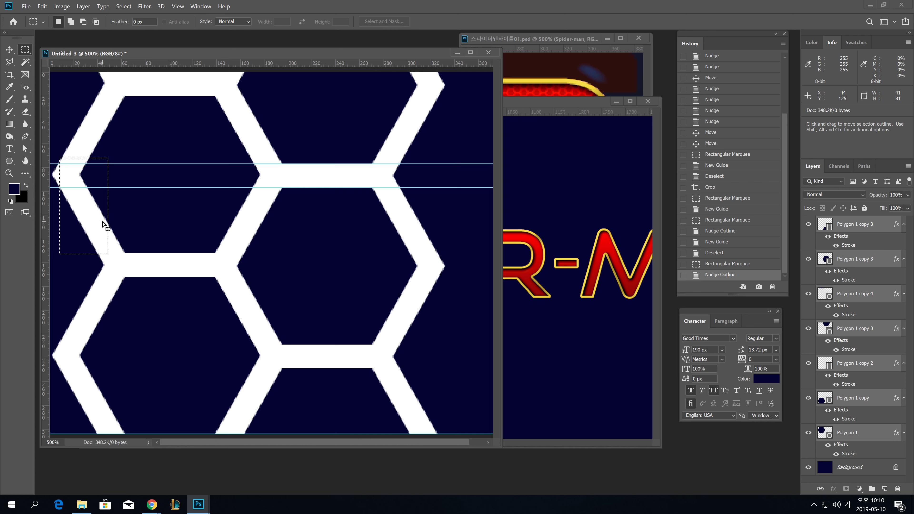
{"action": "key", "text": "Right"}
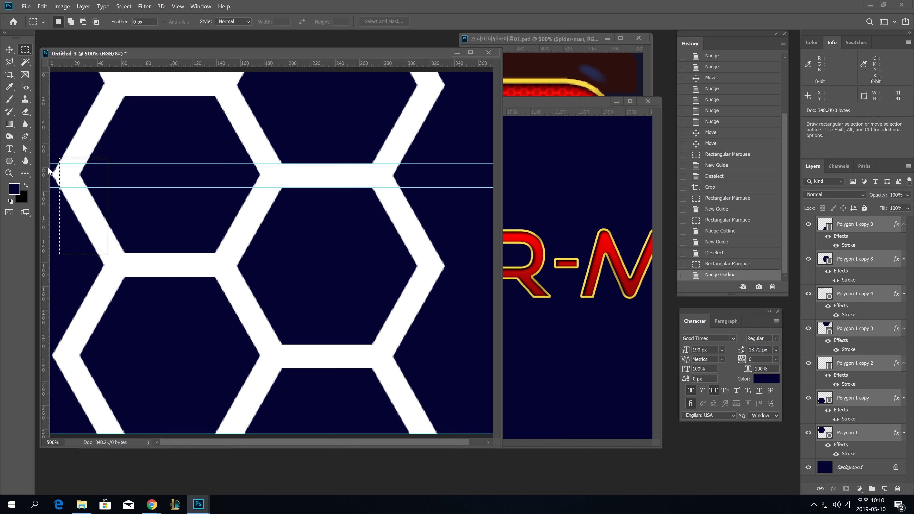
{"action": "left_click_drag", "start_coordinate": [46, 169], "coordinate": [58, 170]}
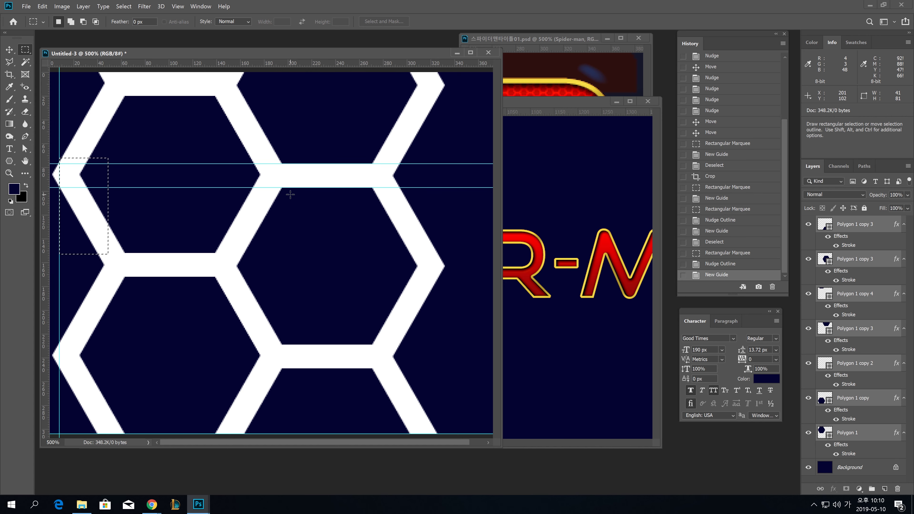
Add a vertical guide at the right end of the second column's upper bar, and clear the helper selection.
{"action": "left_click_drag", "start_coordinate": [372, 164], "coordinate": [332, 239]}
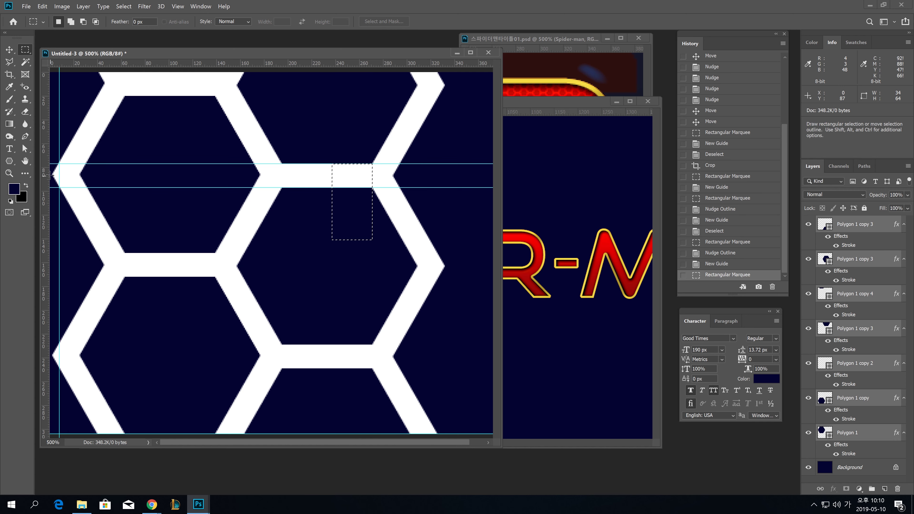
{"action": "left_click_drag", "start_coordinate": [49, 176], "coordinate": [373, 182]}
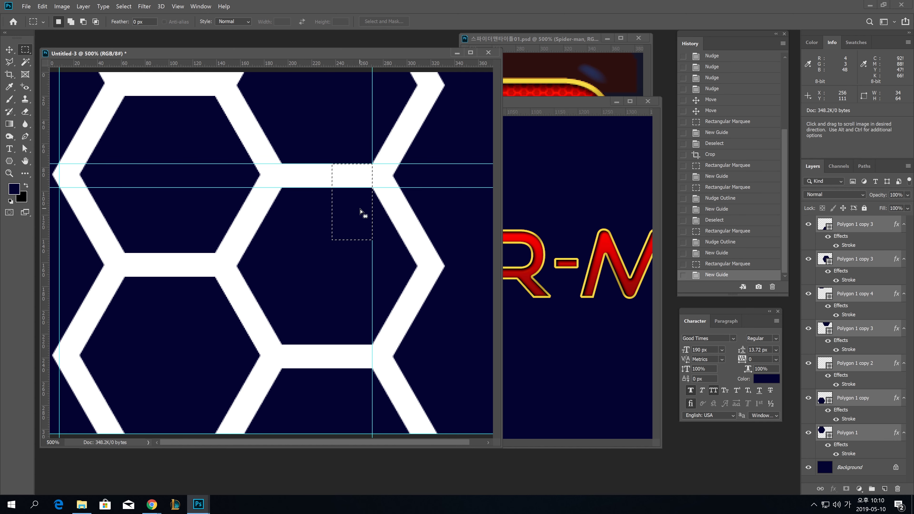
{"action": "left_click", "coordinate": [362, 209]}
{"action": "key", "text": "Return"}
{"action": "key", "text": "ctrl+minus"}
{"action": "key", "text": "ctrl+minus"}
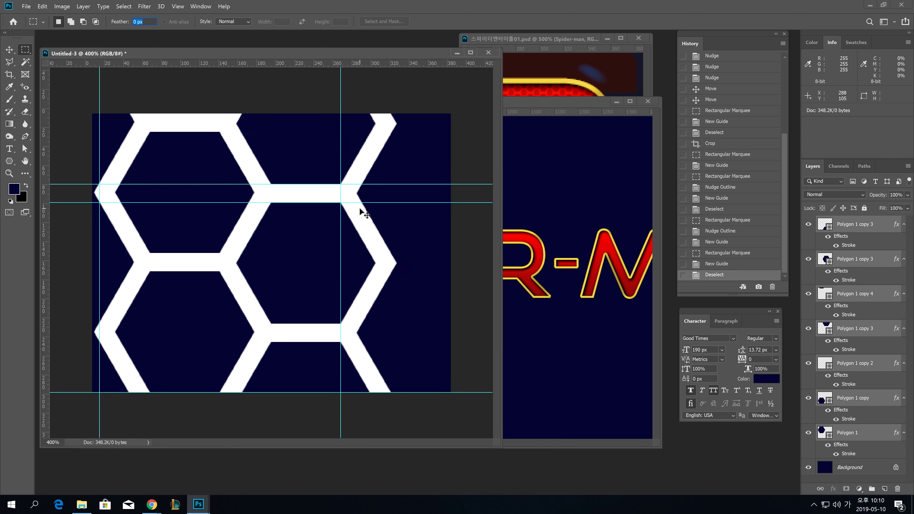
{"action": "type", "text": "vㅍ"}
{"action": "key", "text": "Return"}
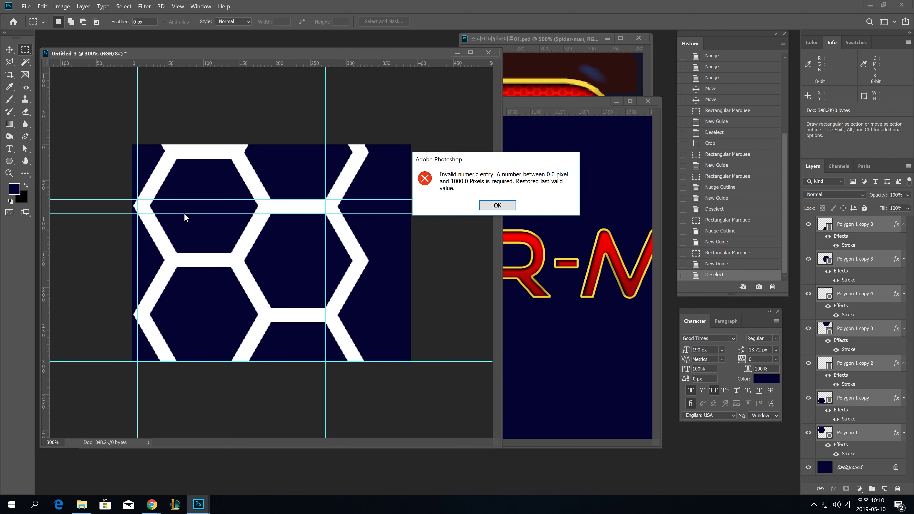
{"action": "key", "text": "Return"}
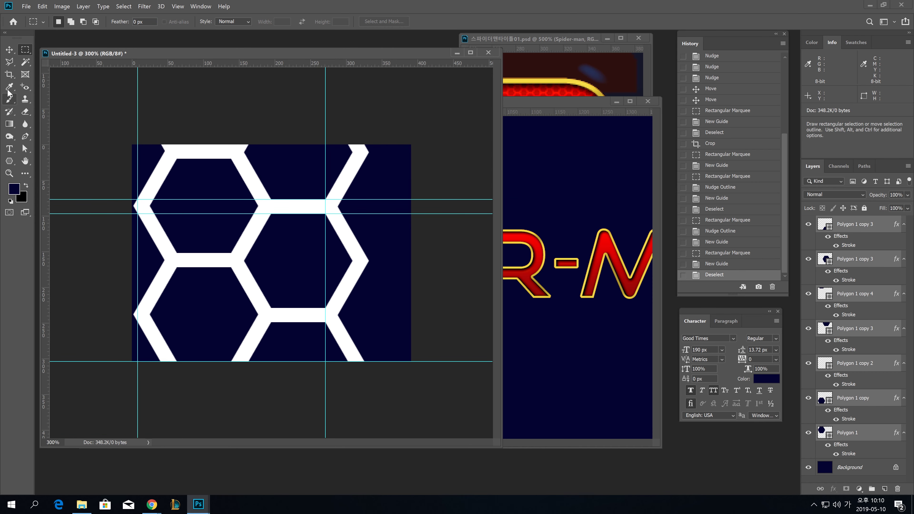
Crop the canvas's left and right edges to the two vertical guides, for a tile of 263 × 304 px.
{"action": "left_click", "coordinate": [9, 74]}
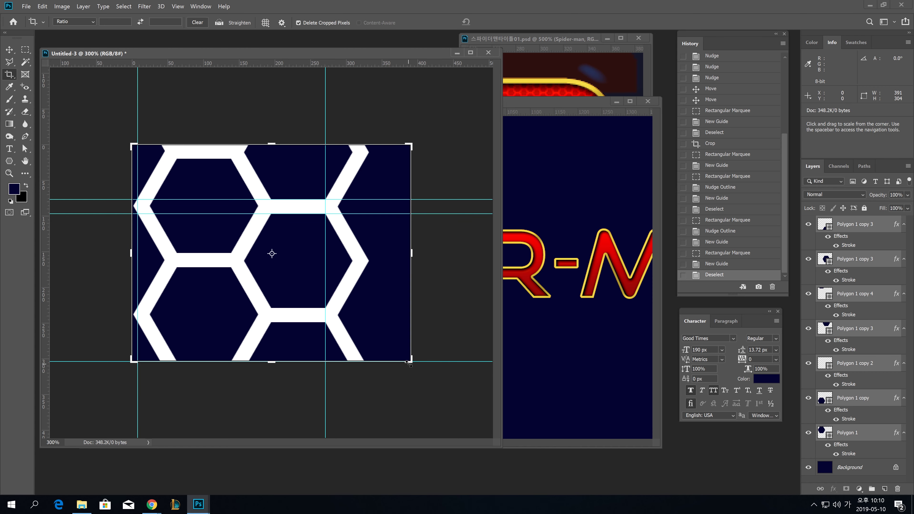
{"action": "left_click_drag", "start_coordinate": [413, 360], "coordinate": [370, 359]}
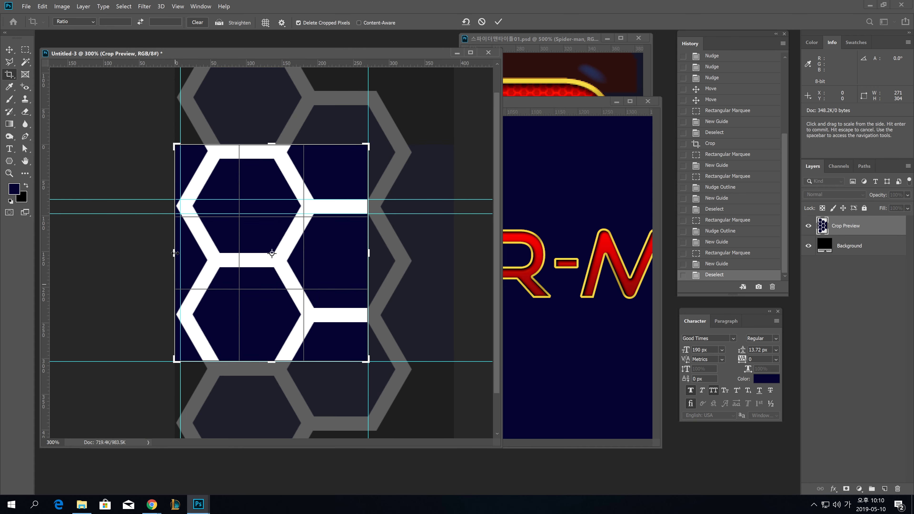
{"action": "left_click_drag", "start_coordinate": [174, 253], "coordinate": [177, 254]}
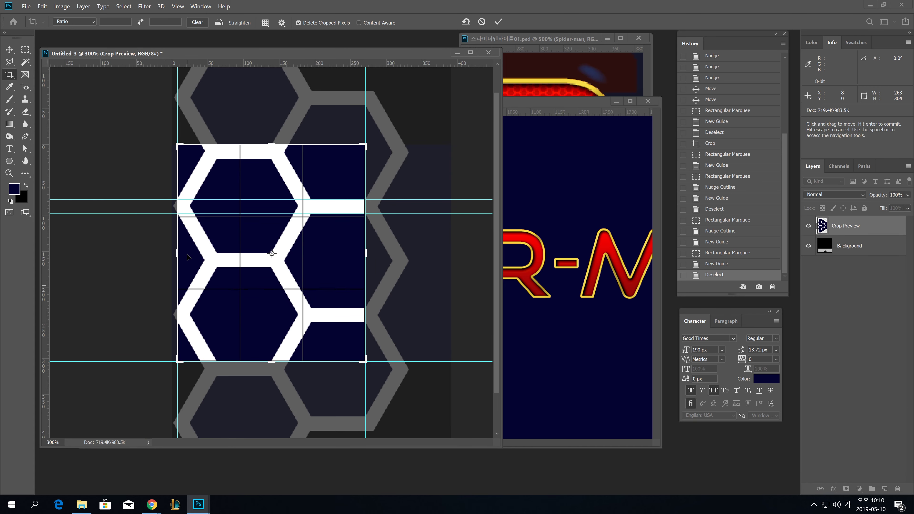
{"action": "key", "text": "Return"}
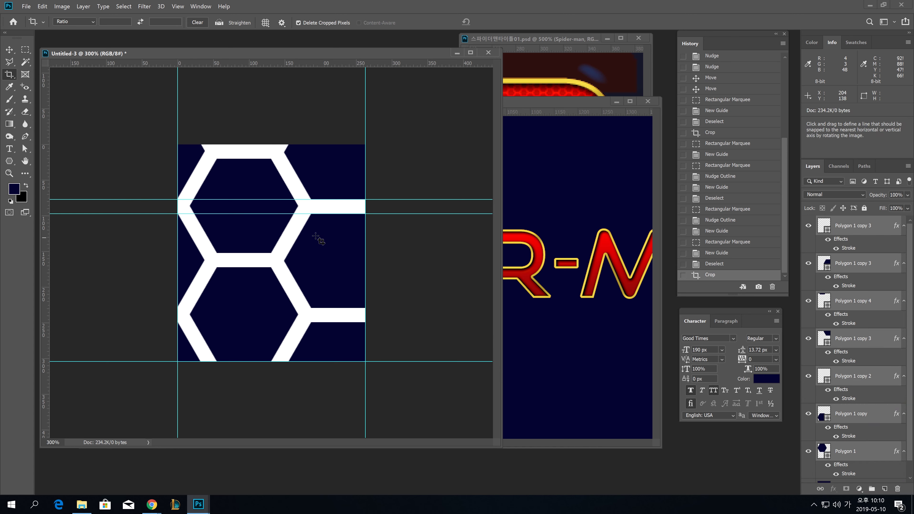
Deselect the hexagon layers and hide the Background layer.
{"action": "key", "text": "v"}
{"action": "left_click", "coordinate": [112, 89], "text": "ctrl"}
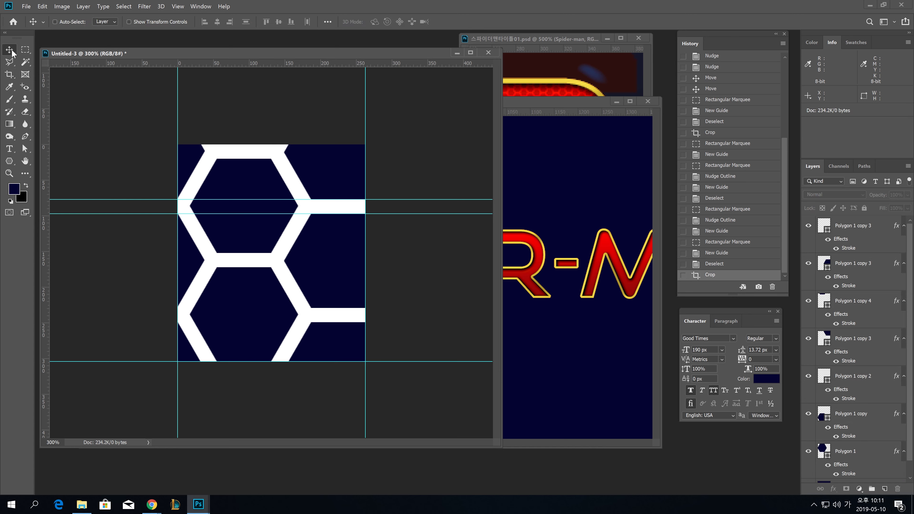
{"action": "scroll", "coordinate": [867, 423], "scroll_direction": "down", "scroll_amount": 1}
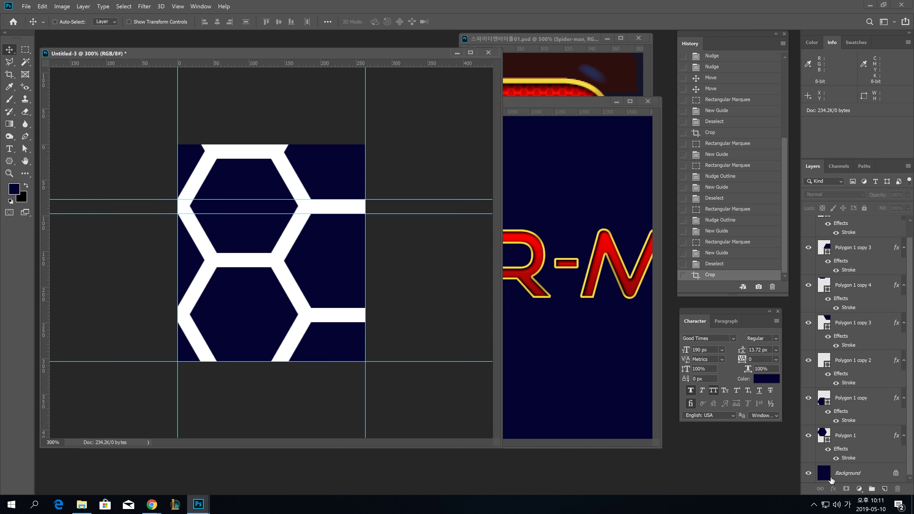
{"action": "left_click", "coordinate": [808, 473]}
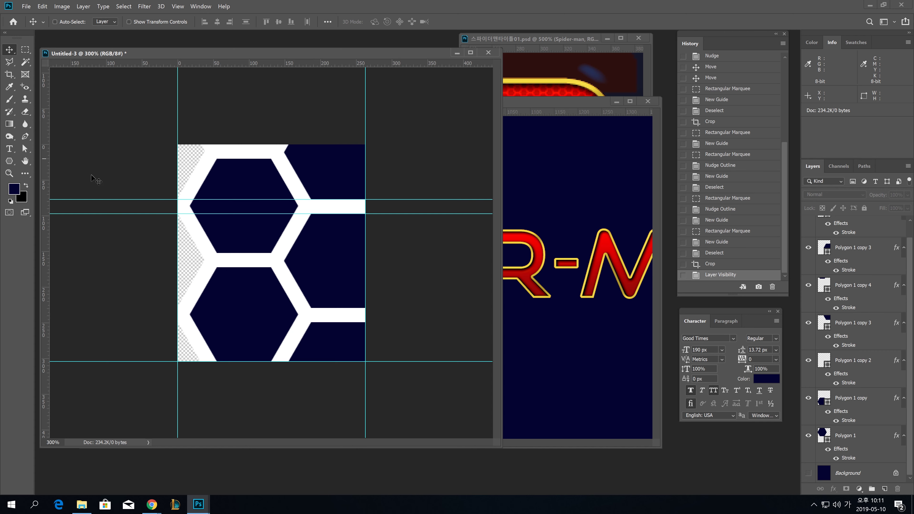
Select all the hexagon layers from Polygon 1 to the topmost Polygon 1 copy 3 and set their fill to 0%.
{"action": "left_click", "coordinate": [858, 437]}
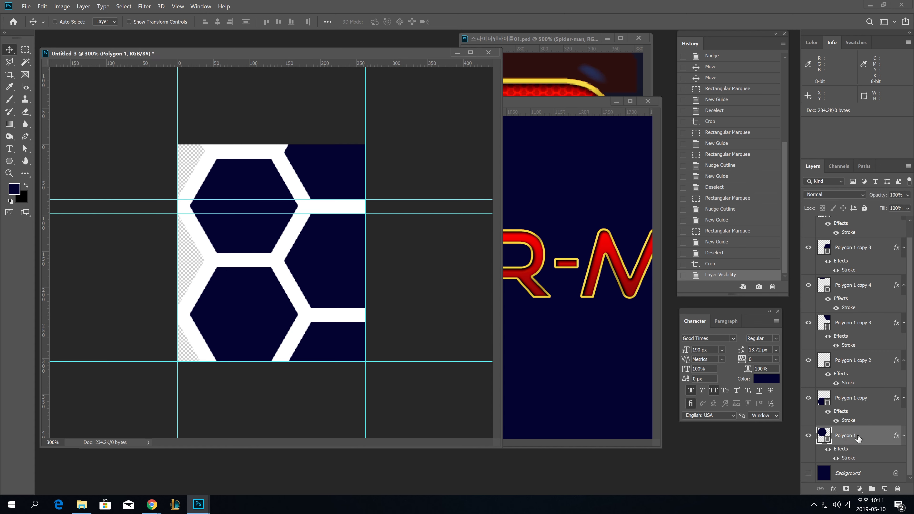
{"action": "scroll", "coordinate": [858, 437], "scroll_direction": "up", "scroll_amount": 1}
{"action": "left_click", "coordinate": [869, 227], "text": "shift"}
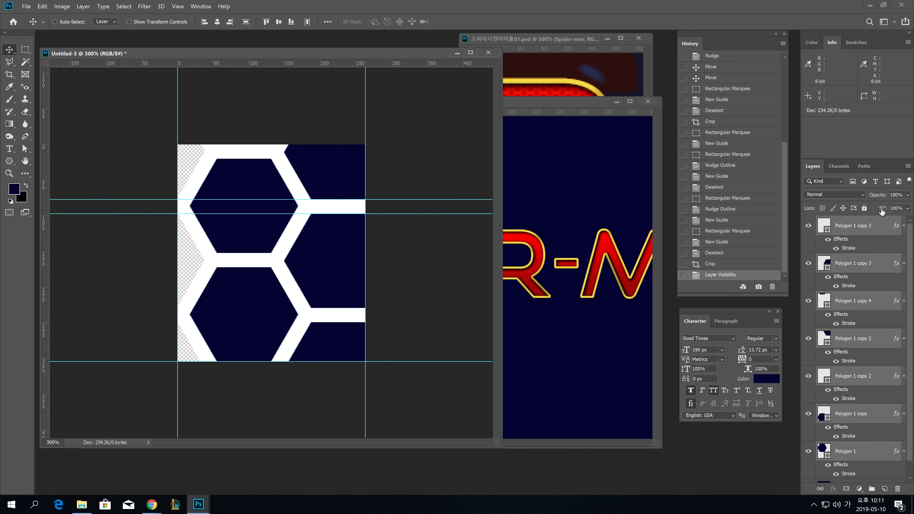
{"action": "left_click_drag", "start_coordinate": [881, 211], "coordinate": [628, 225]}
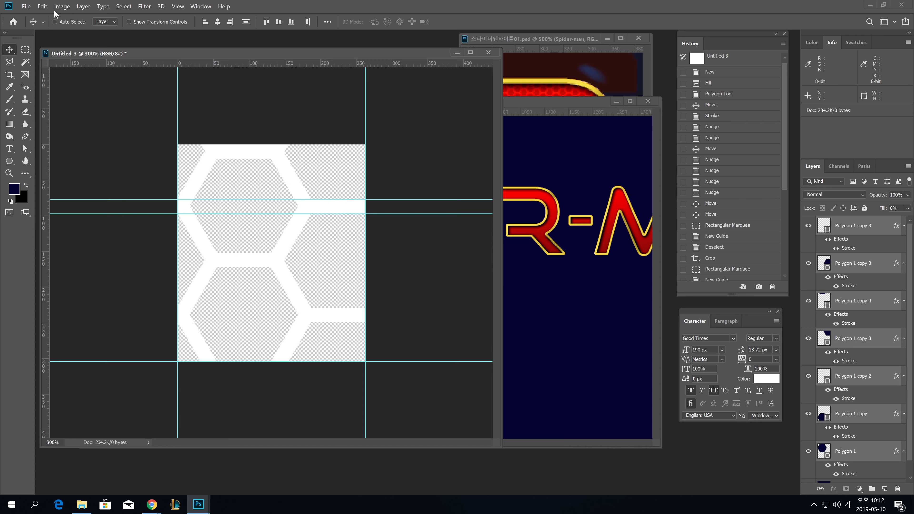
Define the transparent hexagon tile as a new pattern, keeping the default name.
{"action": "left_click", "coordinate": [42, 6]}
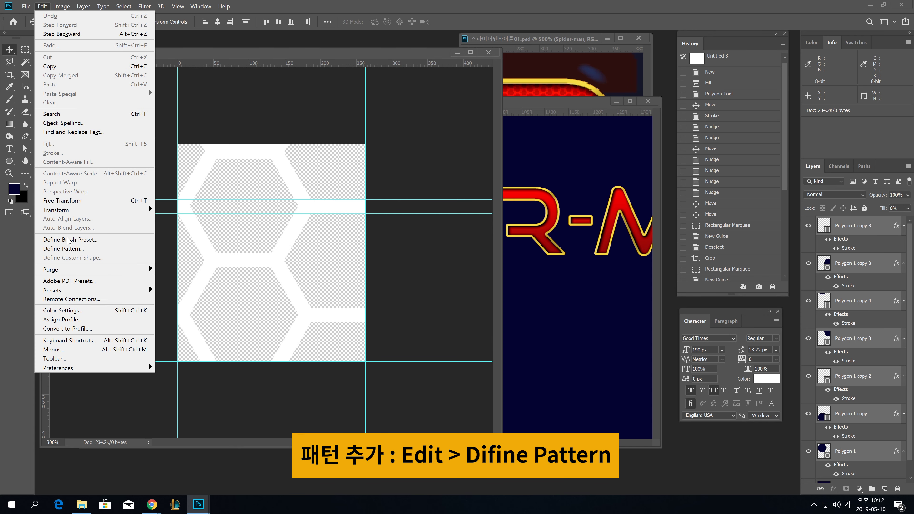
{"action": "left_click", "coordinate": [69, 249]}
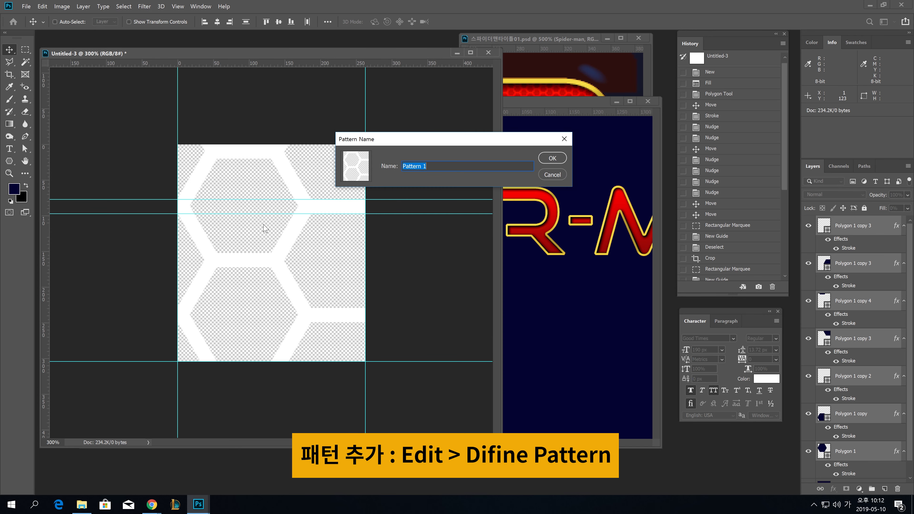
{"action": "left_click", "coordinate": [552, 159]}
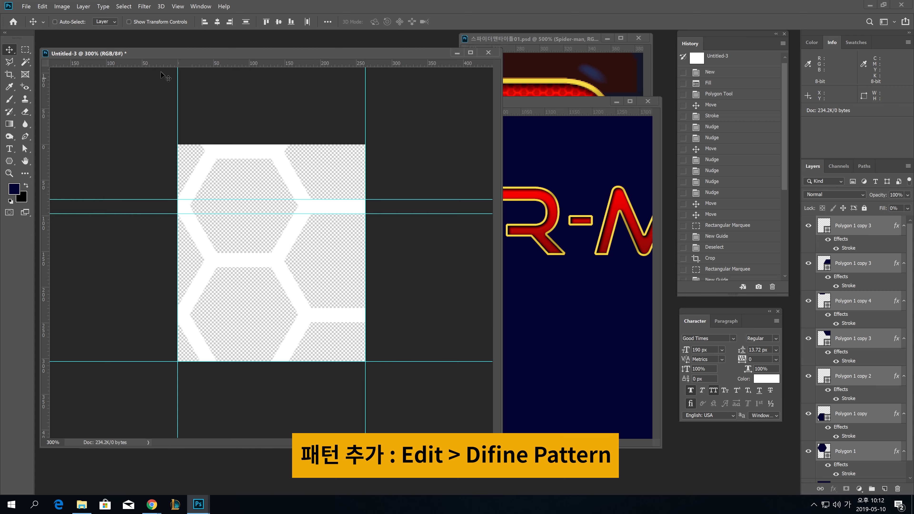
In the Untitled-2 title document, add a Pattern Overlay with the new hexagon pattern to the spider-man copy 2 layer.
{"action": "left_click", "coordinate": [527, 162]}
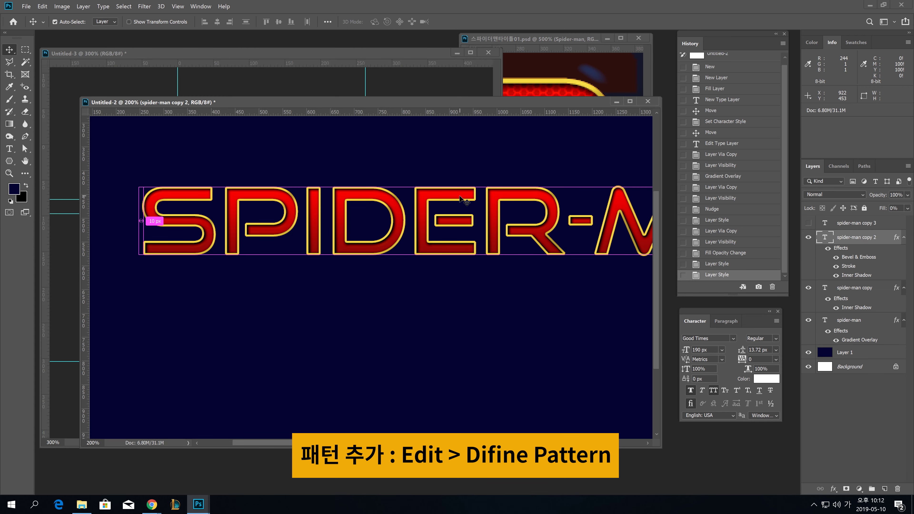
{"action": "double_click", "coordinate": [888, 240]}
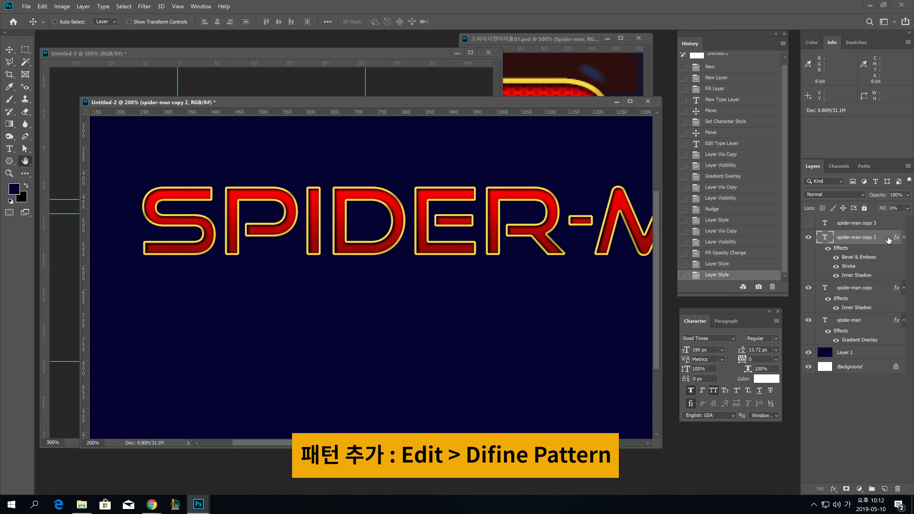
{"action": "left_click_drag", "start_coordinate": [758, 159], "coordinate": [655, 160]}
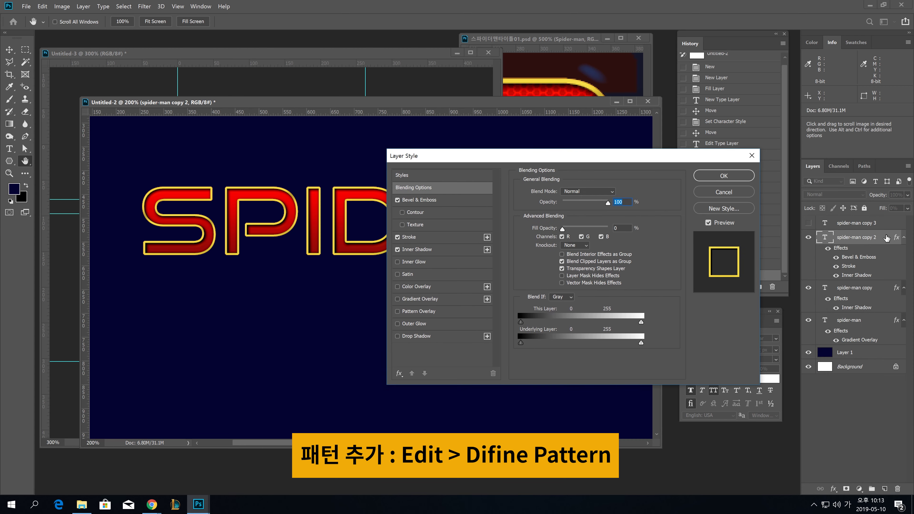
{"action": "left_click", "coordinate": [424, 311]}
{"action": "left_click", "coordinate": [584, 223]}
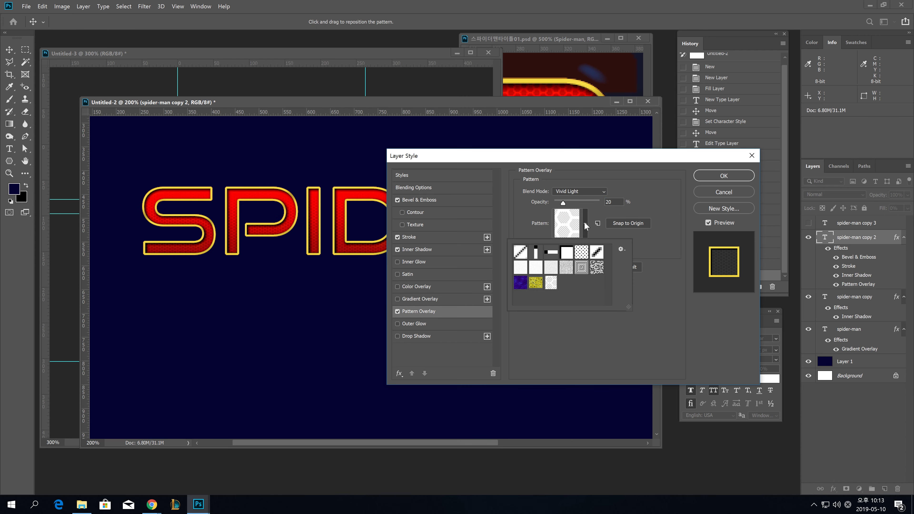
{"action": "left_click", "coordinate": [550, 284]}
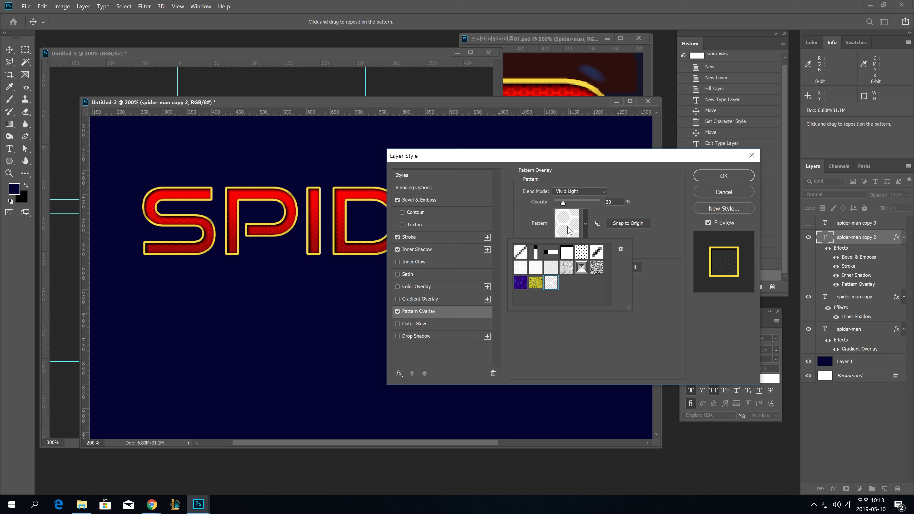
{"action": "key", "text": "Escape"}
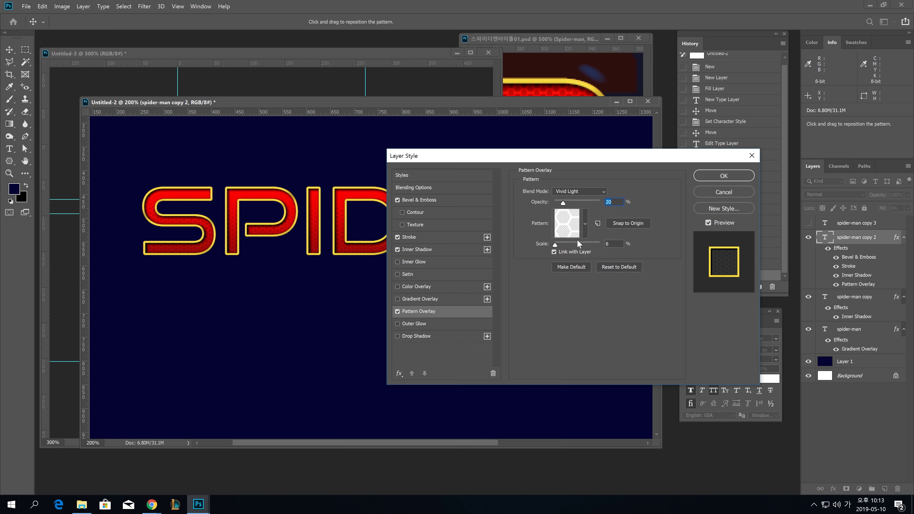
Fine-tune the hexagon overlay's scale, raise its opacity, apply the layer style, and inspect the letters up close.
{"action": "left_click_drag", "start_coordinate": [559, 244], "coordinate": [556, 244]}
{"action": "mouse_move", "coordinate": [563, 202]}
{"action": "left_mouse_down"}
{"action": "mouse_move", "coordinate": [591, 203]}
{"action": "mouse_move", "coordinate": [572, 204]}
{"action": "left_mouse_up"}
{"action": "left_click", "coordinate": [706, 175]}
{"action": "key", "text": "ctrl+minus"}
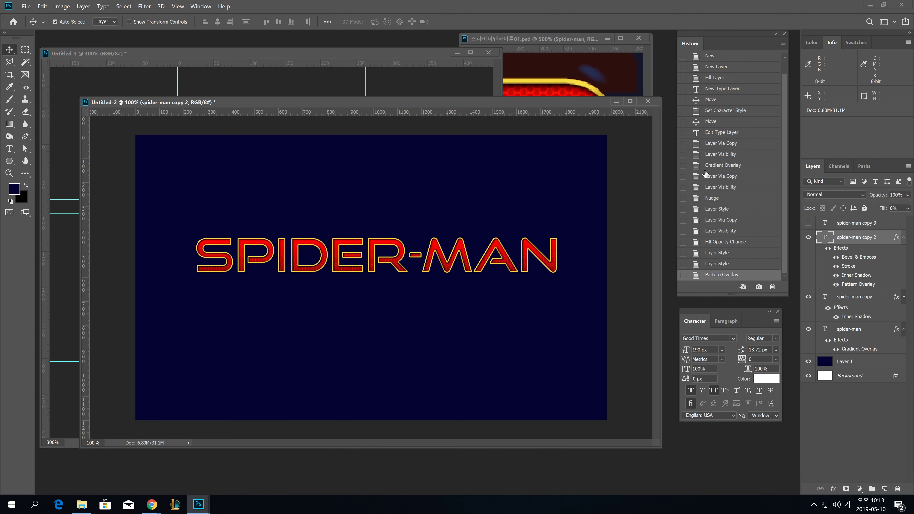
{"action": "key", "text": "ctrl+plus"}
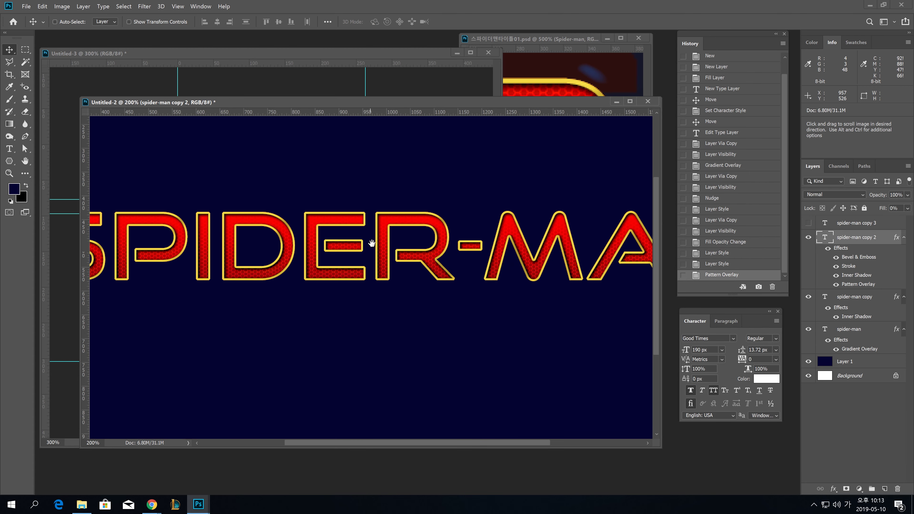
{"action": "mouse_move", "coordinate": [394, 239]}
{"action": "left_mouse_down"}
{"action": "mouse_move", "coordinate": [372, 268]}
{"action": "mouse_move", "coordinate": [381, 245]}
{"action": "mouse_move", "coordinate": [386, 254]}
{"action": "left_mouse_up"}
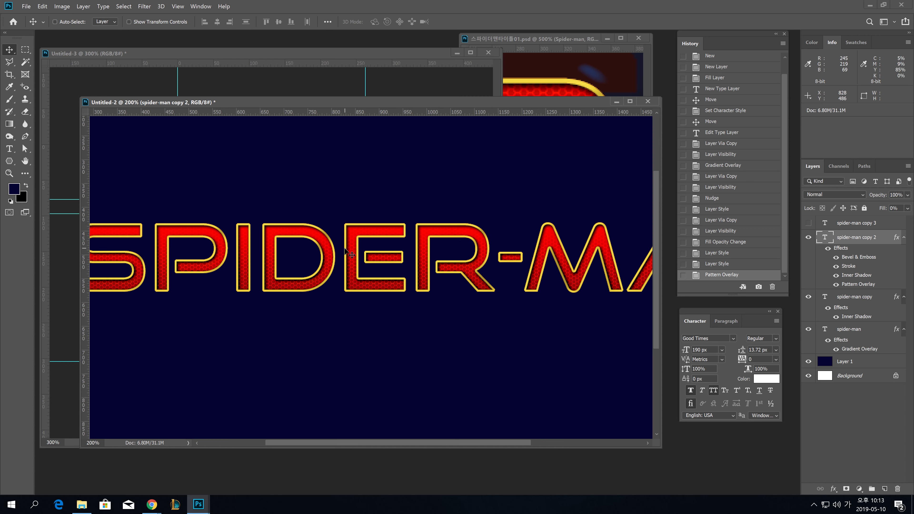
Duplicate the spider-man copy 3 layer, and make the original spider-man copy 3 visible and active.
{"action": "left_click", "coordinate": [856, 224]}
{"action": "key", "text": "ctrl+j"}
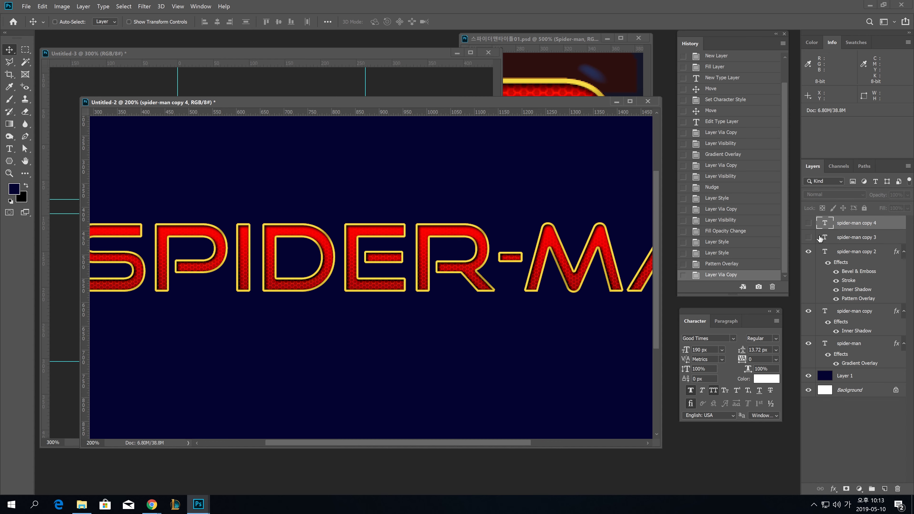
{"action": "left_click", "coordinate": [809, 238]}
{"action": "left_click", "coordinate": [854, 238]}
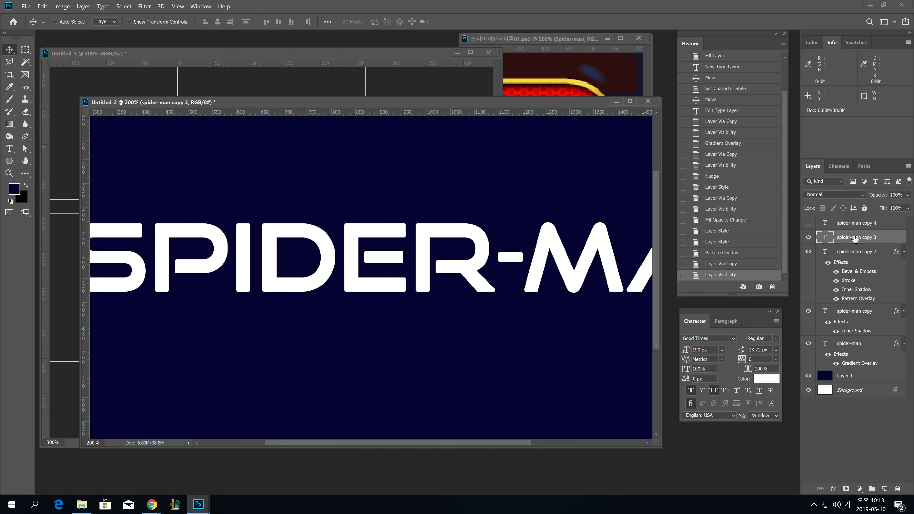
Open the layer style of spider-man copy 3 and set its fill opacity to 0%.
{"action": "double_click", "coordinate": [895, 240]}
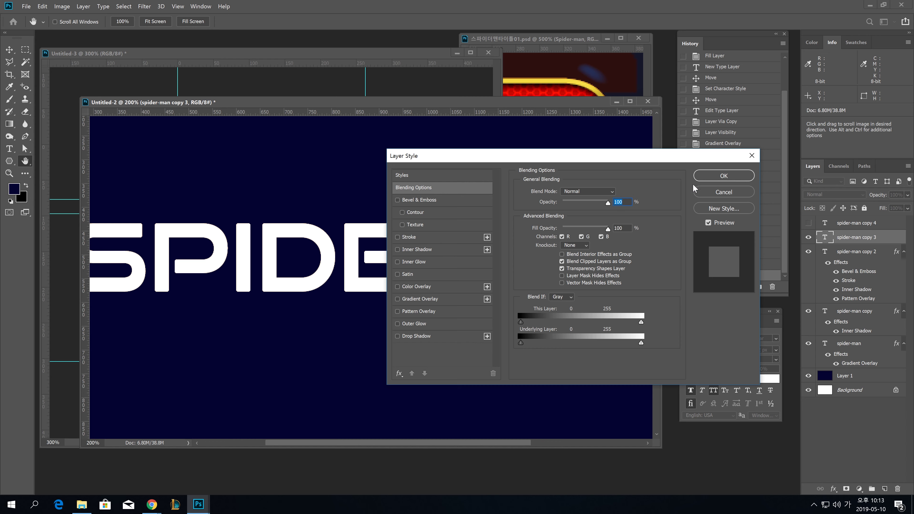
{"action": "left_click_drag", "start_coordinate": [549, 228], "coordinate": [285, 221]}
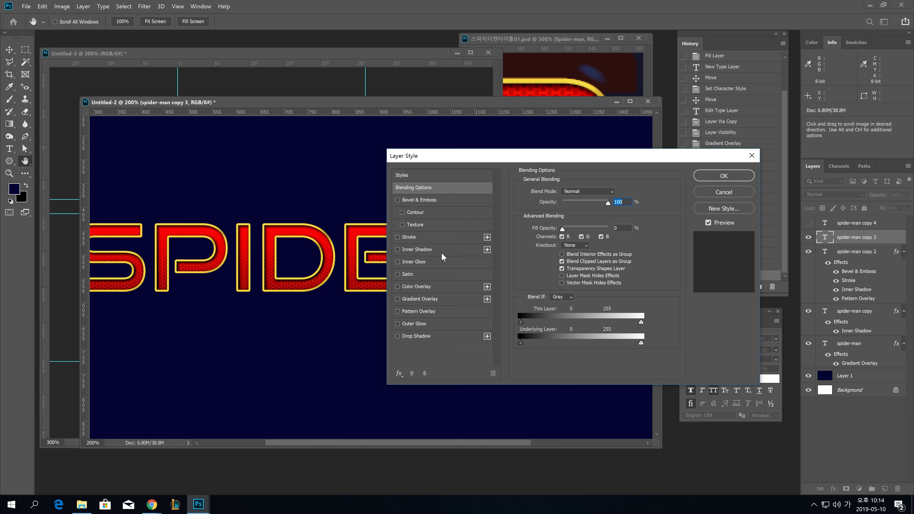
Add an Inner Shadow to spider-man copy 3 in white, with Color Dodge blending and 70% opacity.
{"action": "left_click", "coordinate": [414, 249]}
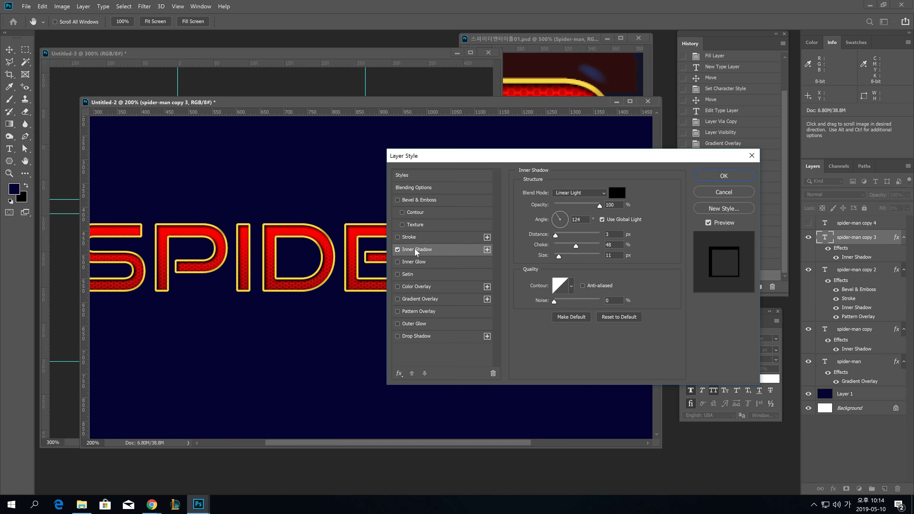
{"action": "left_click", "coordinate": [619, 196]}
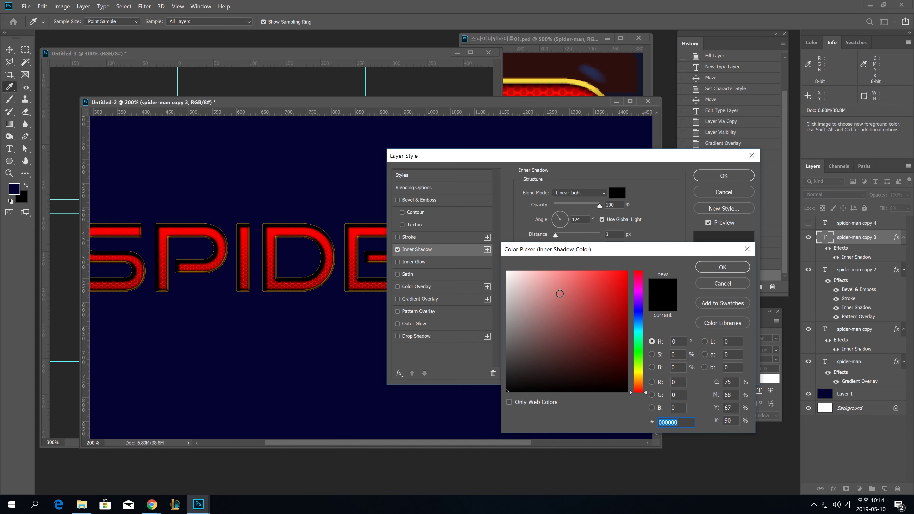
{"action": "left_click_drag", "start_coordinate": [559, 294], "coordinate": [319, 197]}
{"action": "left_click", "coordinate": [709, 272]}
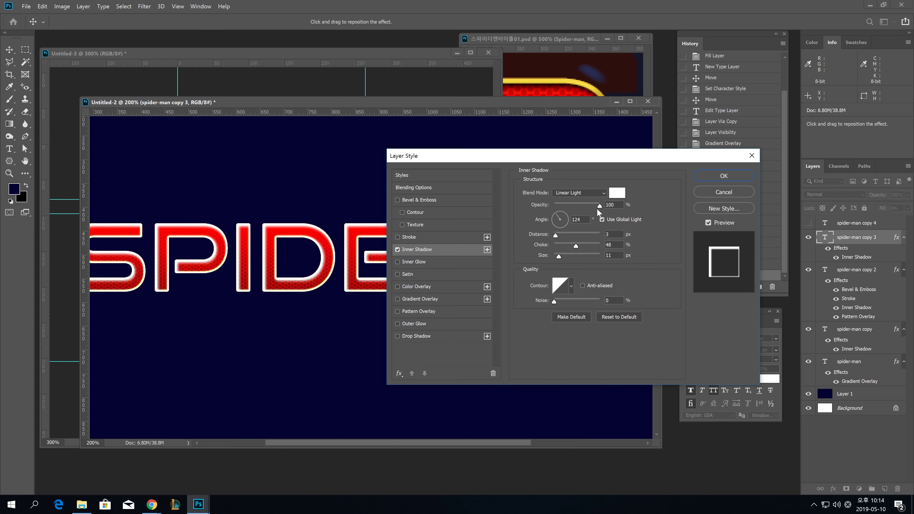
{"action": "left_click", "coordinate": [599, 194]}
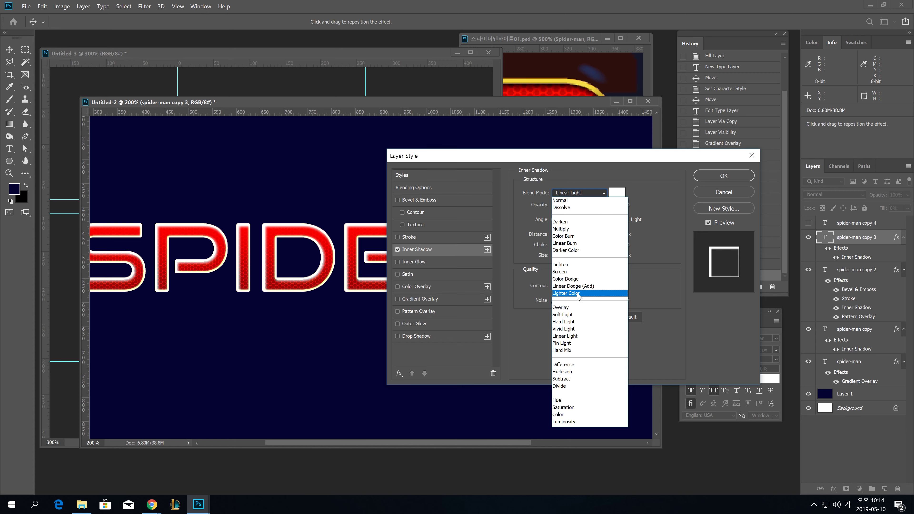
{"action": "left_click", "coordinate": [585, 280]}
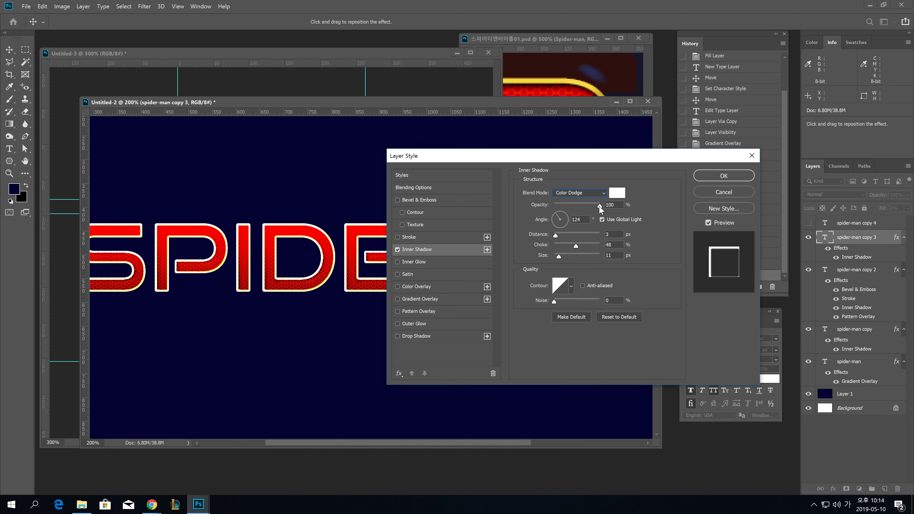
{"action": "left_click_drag", "start_coordinate": [599, 207], "coordinate": [589, 206]}
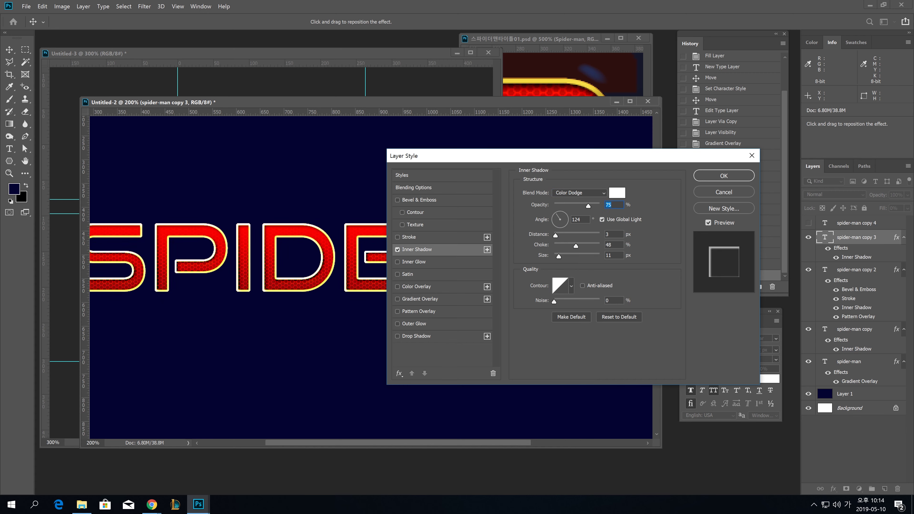
{"action": "type", "text": "70"}
Turn off global light for the inner shadow, set angle 70°, distance 2 px, choke 0% and size 0 px, and apply the style.
{"action": "left_click", "coordinate": [601, 219]}
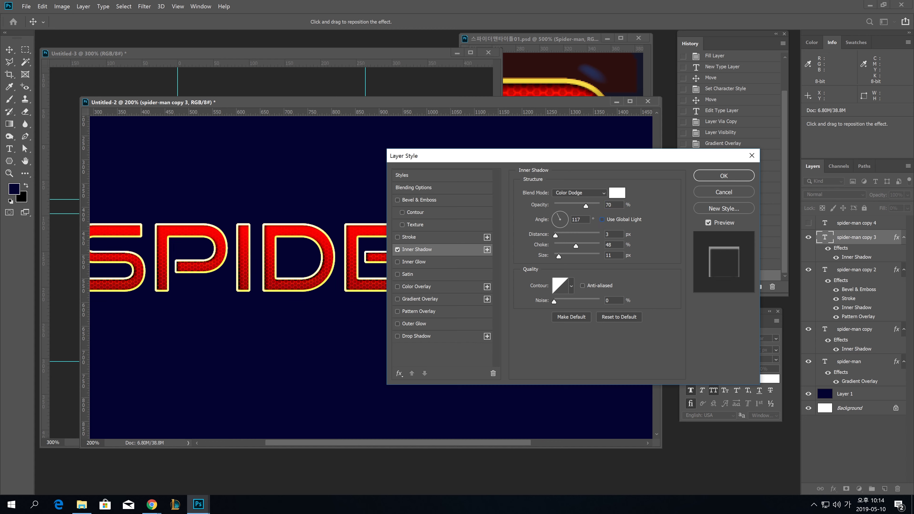
{"action": "key", "text": "Tab"}
{"action": "type", "text": "70"}
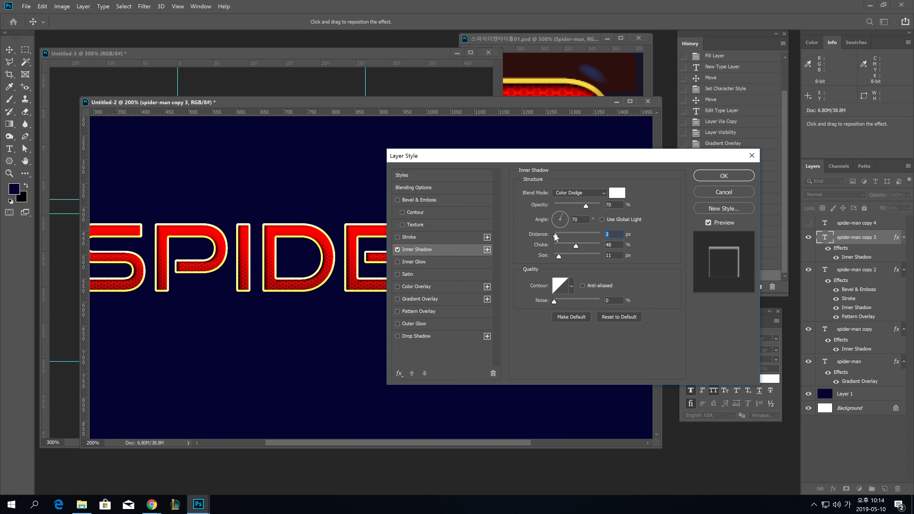
{"action": "left_click_drag", "start_coordinate": [556, 236], "coordinate": [554, 236]}
{"action": "type", "text": "0"}
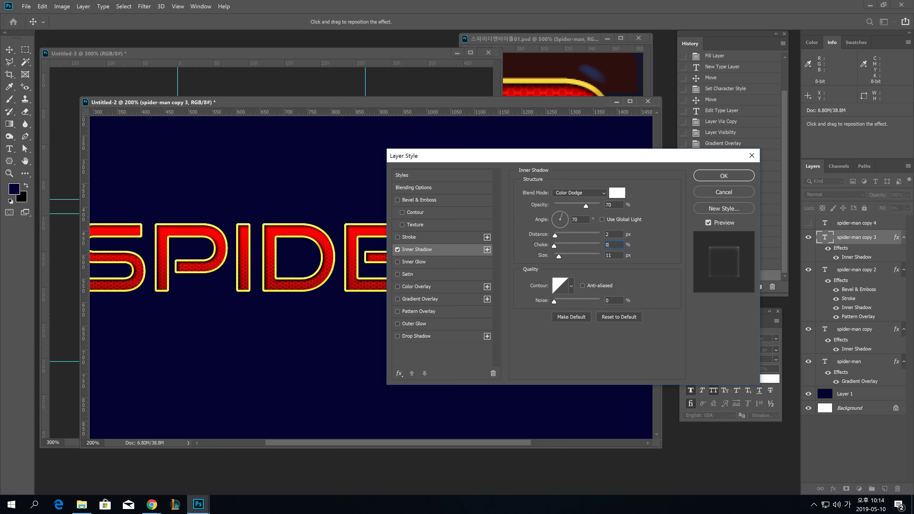
{"action": "type", "text": "0"}
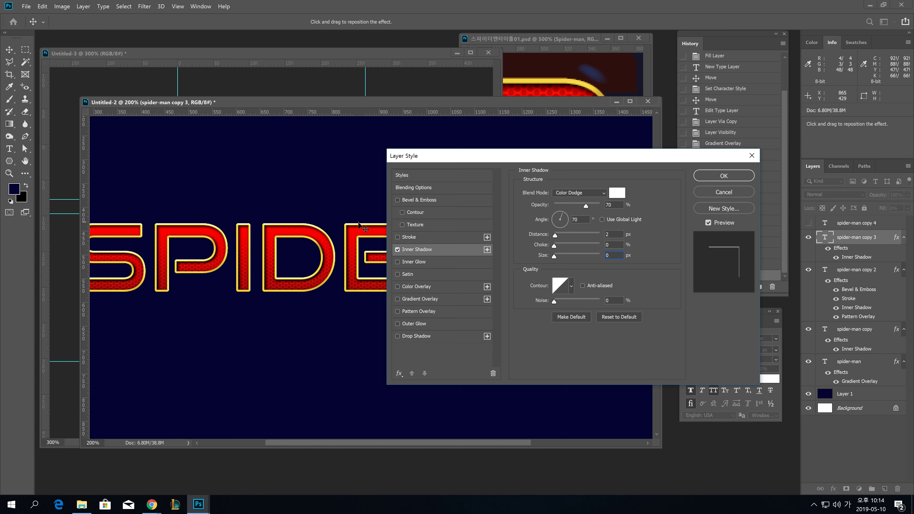
{"action": "left_click", "coordinate": [724, 176]}
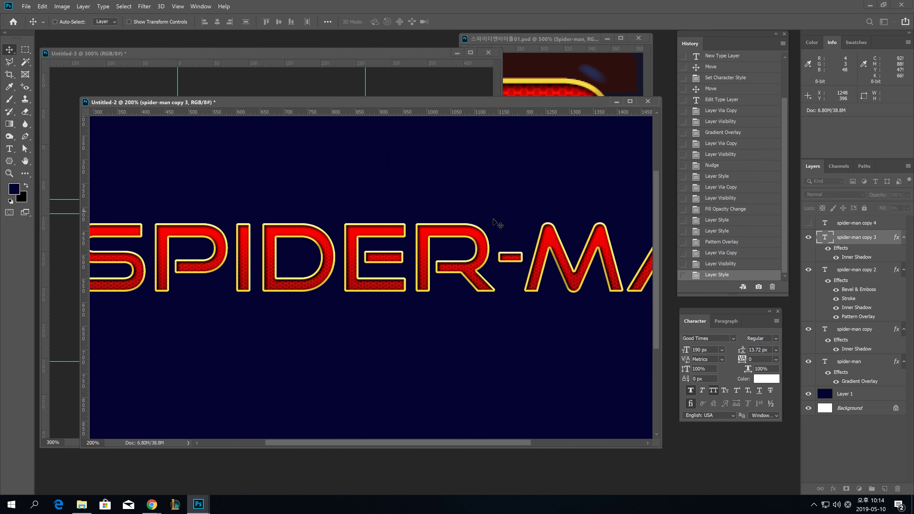
Compare the title with spider-man copy 3 hidden and shown, at full view and up close, to examine the highlight.
{"action": "key", "text": "ctrl+minus"}
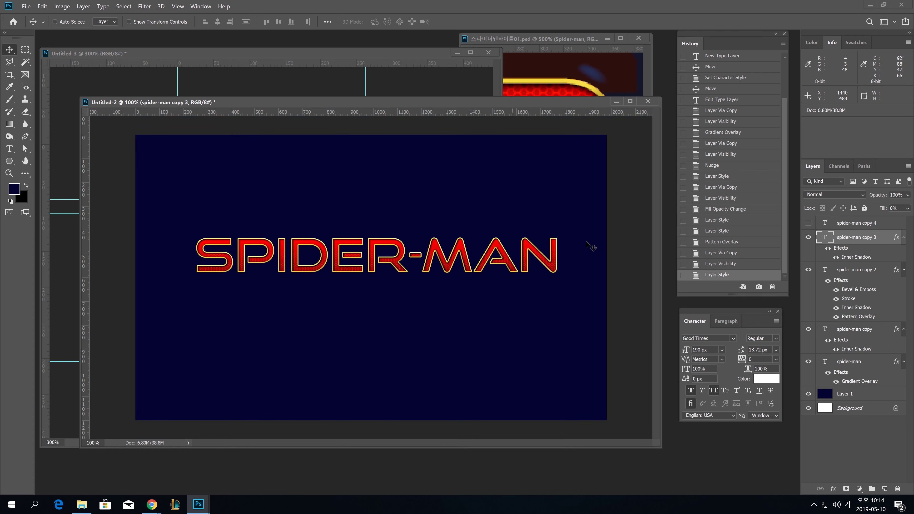
{"action": "left_click", "coordinate": [808, 237]}
{"action": "left_click", "coordinate": [809, 237]}
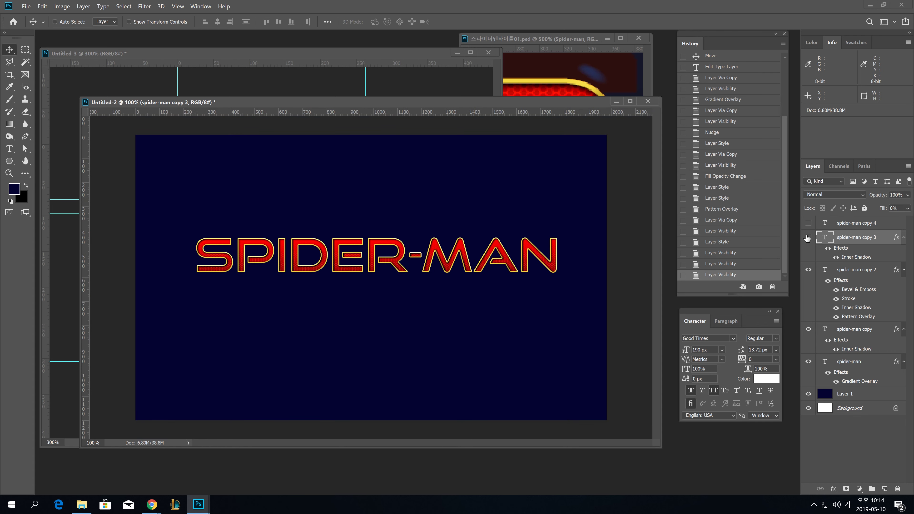
{"action": "left_click", "coordinate": [808, 237]}
{"action": "left_click", "coordinate": [436, 252], "text": "ctrl"}
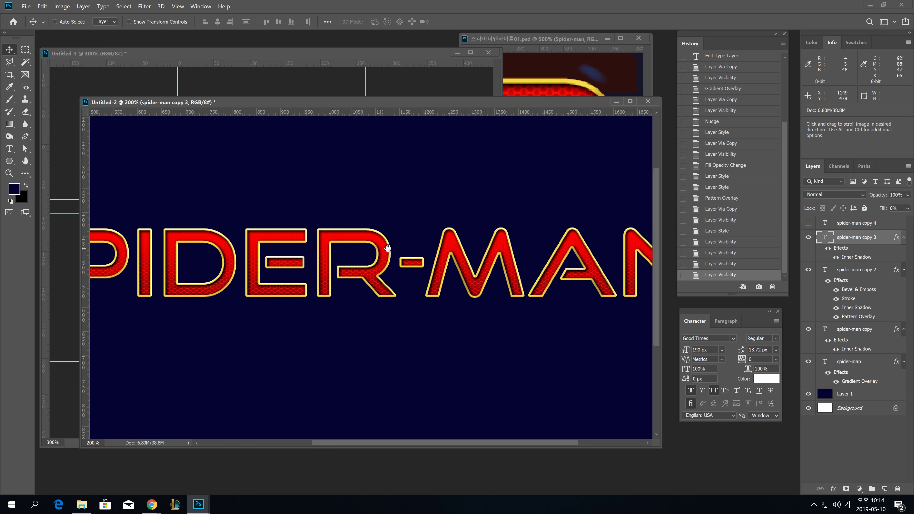
{"action": "left_click_drag", "start_coordinate": [388, 248], "coordinate": [413, 252]}
{"action": "left_click", "coordinate": [809, 238]}
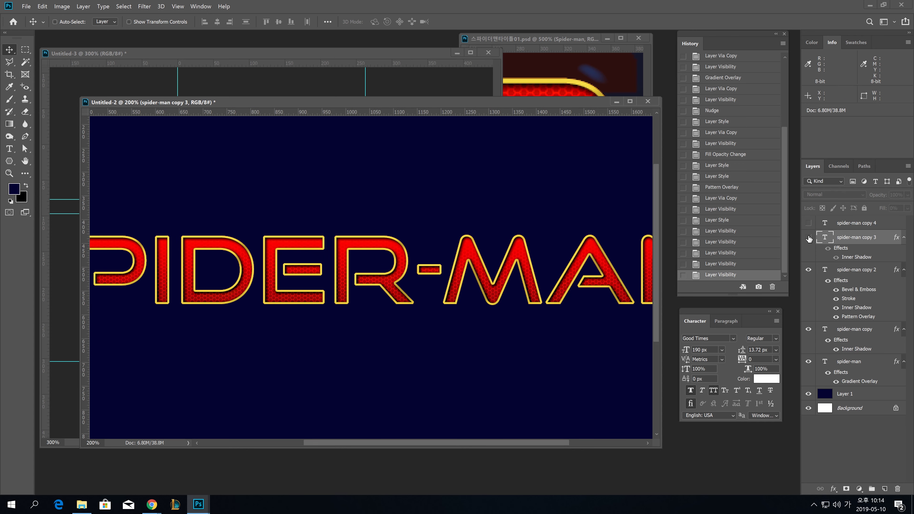
{"action": "left_click", "coordinate": [808, 238]}
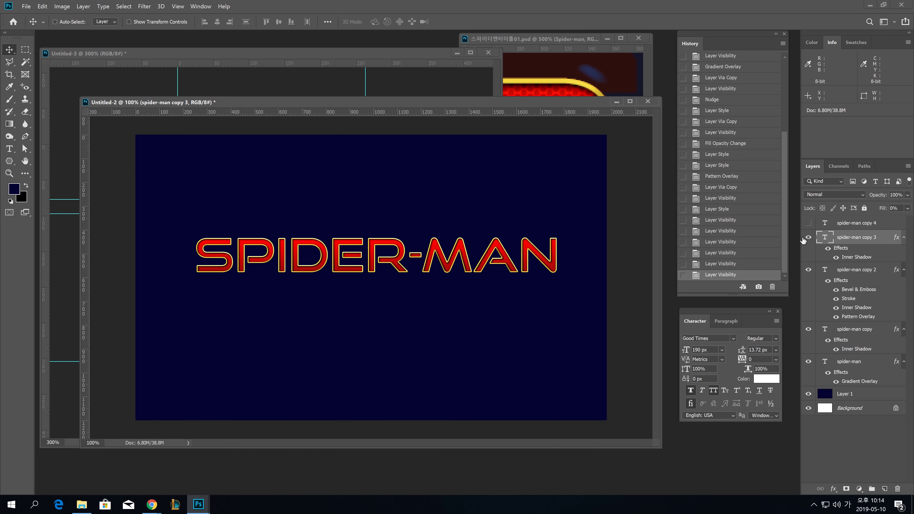
Rename spider-man copy 3 as highlight and group it with the styled text layers beneath it in a group named text.
{"action": "left_click", "coordinate": [464, 246]}
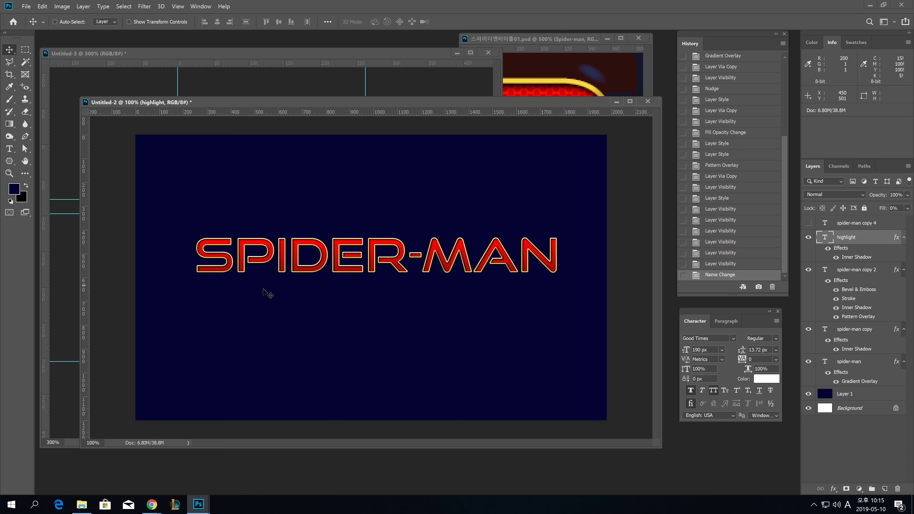
{"action": "left_click", "coordinate": [855, 351], "text": "shift"}
{"action": "key", "text": "ctrl+g"}
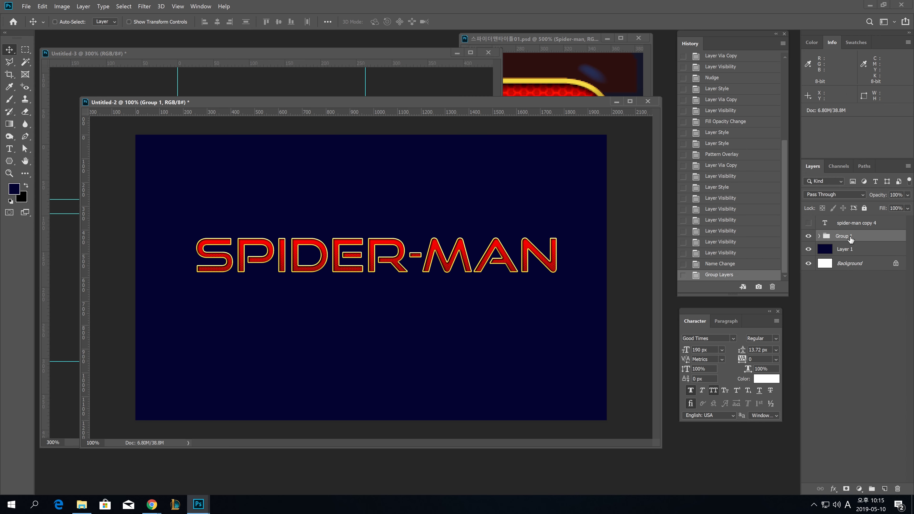
{"action": "double_click", "coordinate": [848, 236]}
{"action": "type", "text": "text"}
{"action": "key", "text": "Return"}
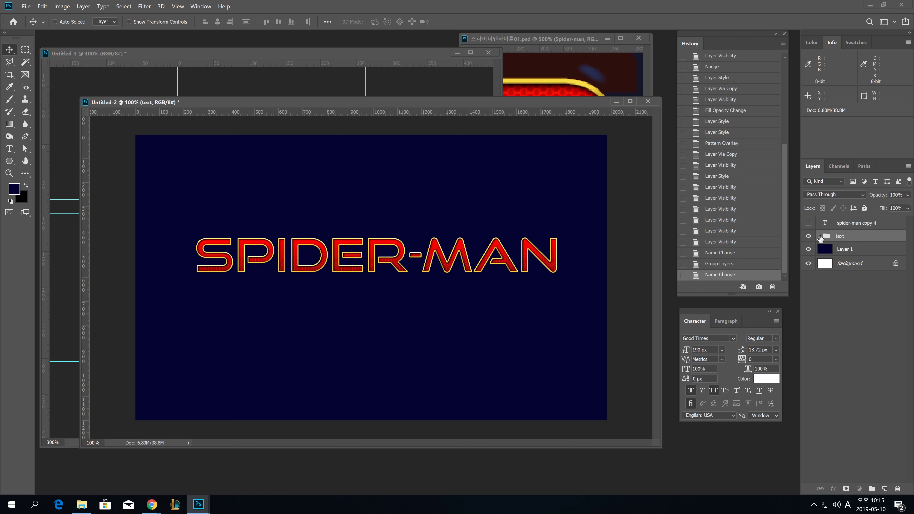
Expand the text group and load the highlight layer's letter shapes as a selection.
{"action": "left_click", "coordinate": [820, 236]}
{"action": "left_click", "coordinate": [852, 251], "text": "ctrl"}
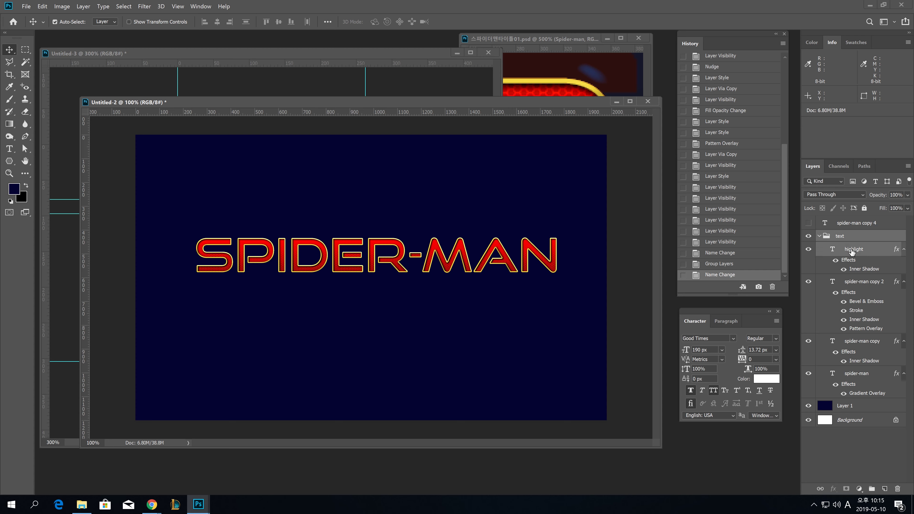
{"action": "left_click", "coordinate": [844, 252]}
{"action": "left_click", "coordinate": [831, 252], "text": "ctrl"}
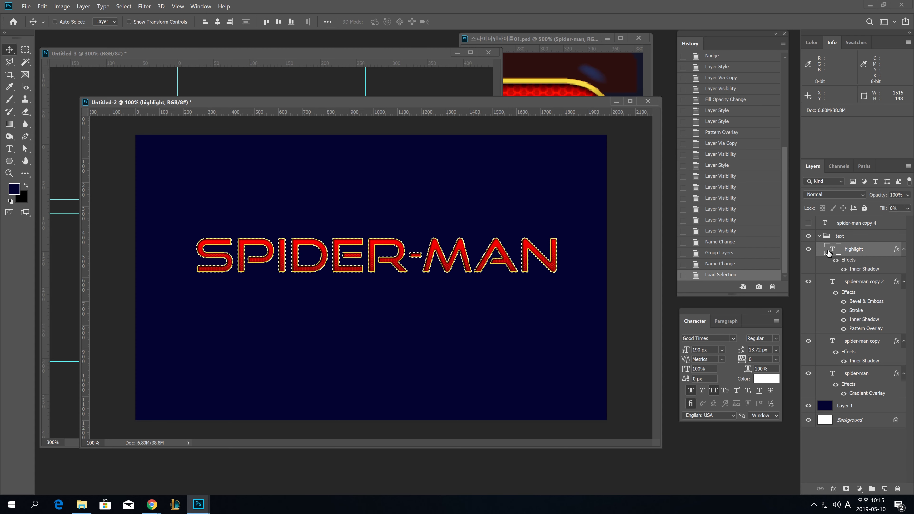
Create a new layer and move it out of the text group, directly above Layer 1.
{"action": "left_click", "coordinate": [884, 488]}
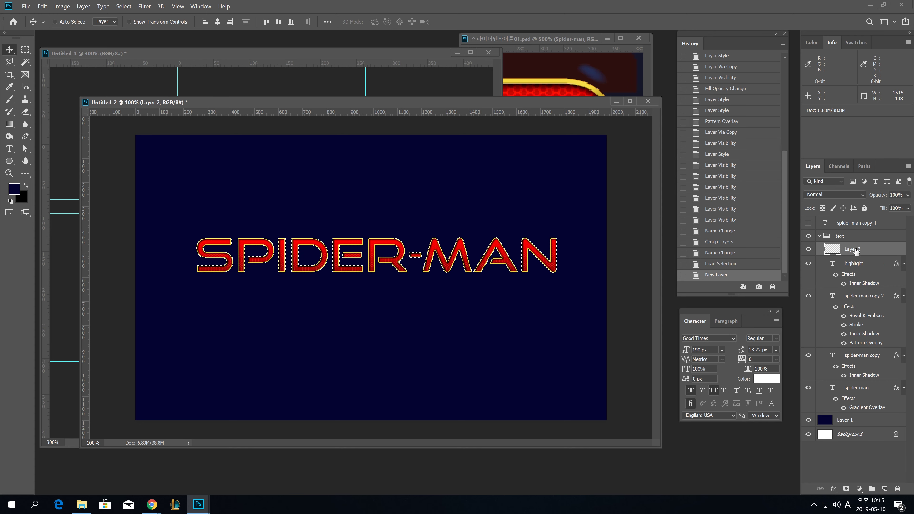
{"action": "left_click_drag", "start_coordinate": [856, 251], "coordinate": [863, 408]}
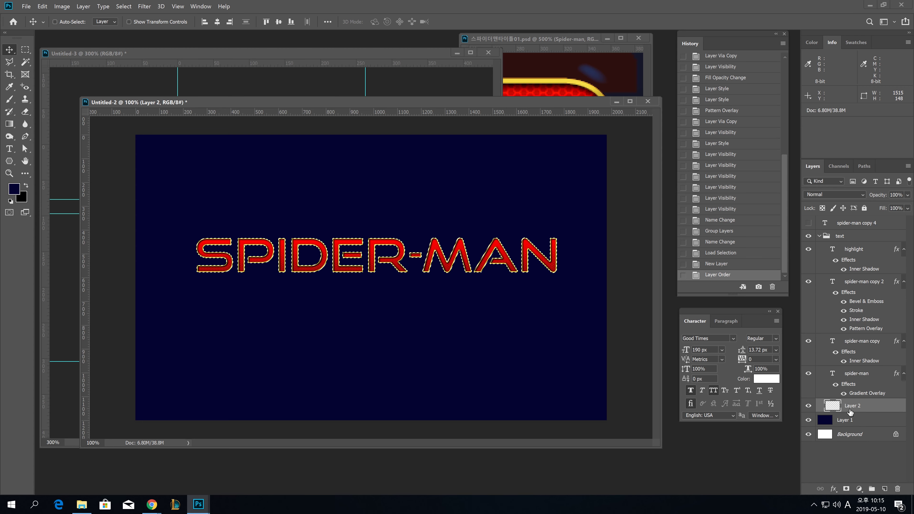
{"action": "left_click_drag", "start_coordinate": [851, 408], "coordinate": [852, 416]}
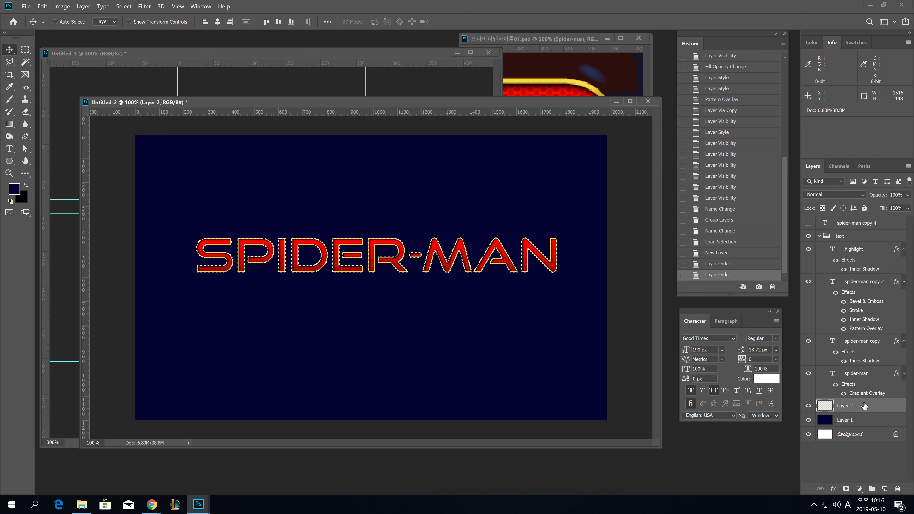
Set the foreground color to dark red 3f0404 and fill the letter-shaped selection on Layer 2 with it.
{"action": "left_click", "coordinate": [13, 193]}
{"action": "left_click", "coordinate": [435, 243]}
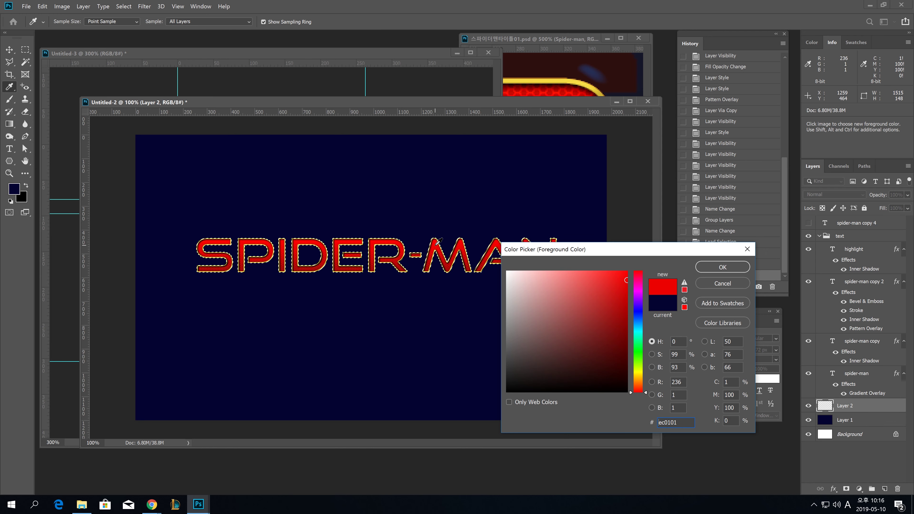
{"action": "left_click", "coordinate": [617, 335]}
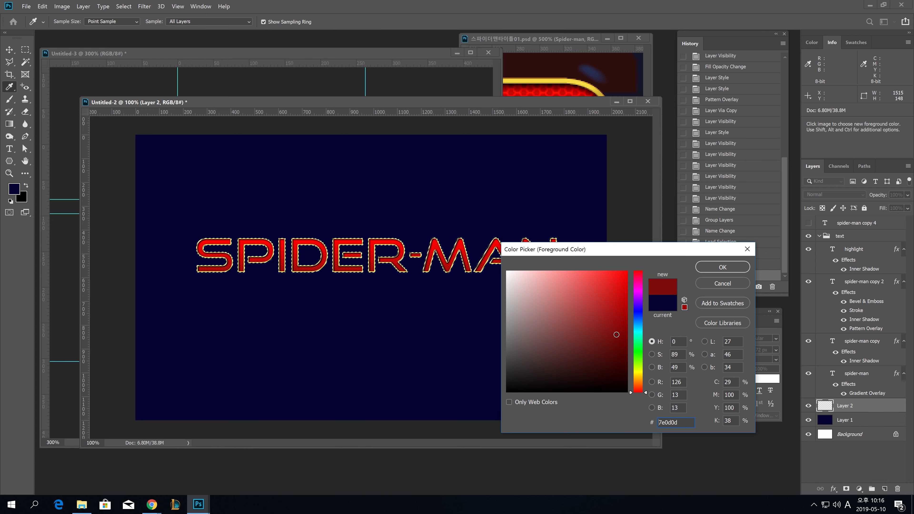
{"action": "left_click_drag", "start_coordinate": [617, 334], "coordinate": [620, 362]}
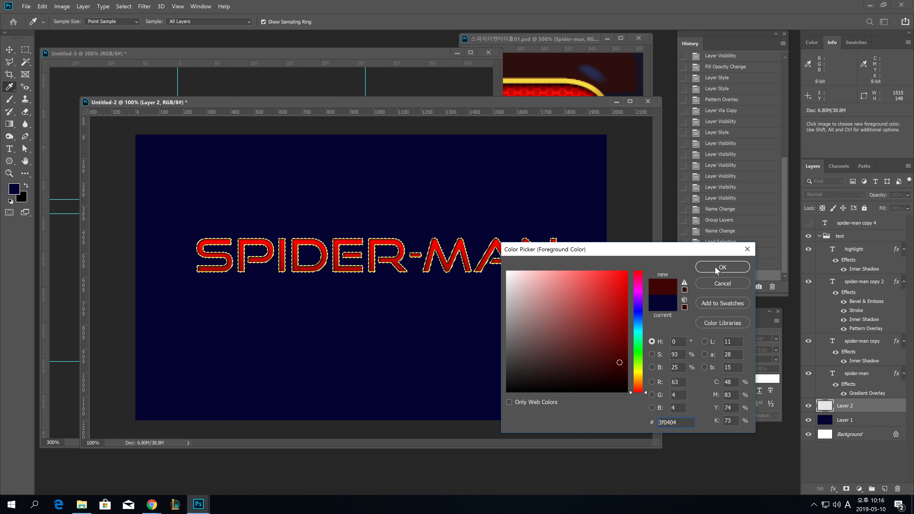
{"action": "left_click", "coordinate": [722, 267]}
{"action": "key", "text": "v"}
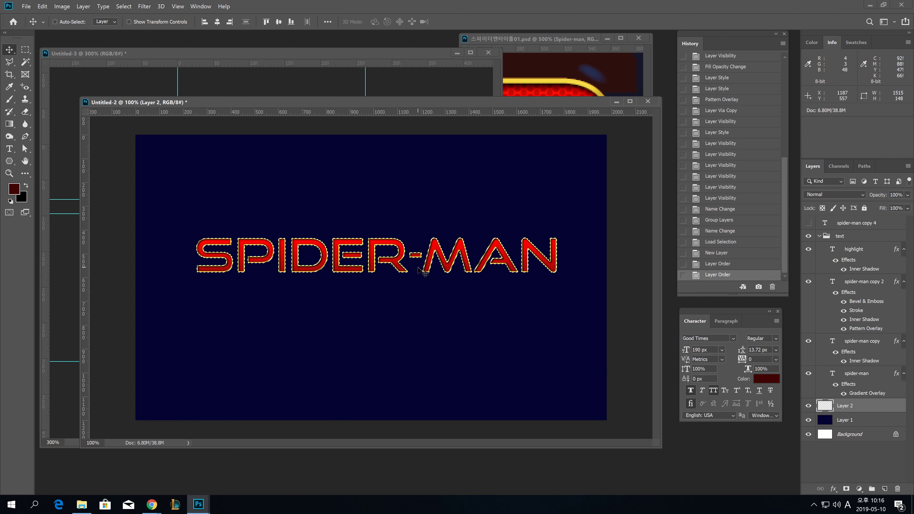
{"action": "key", "text": "alt+Delete"}
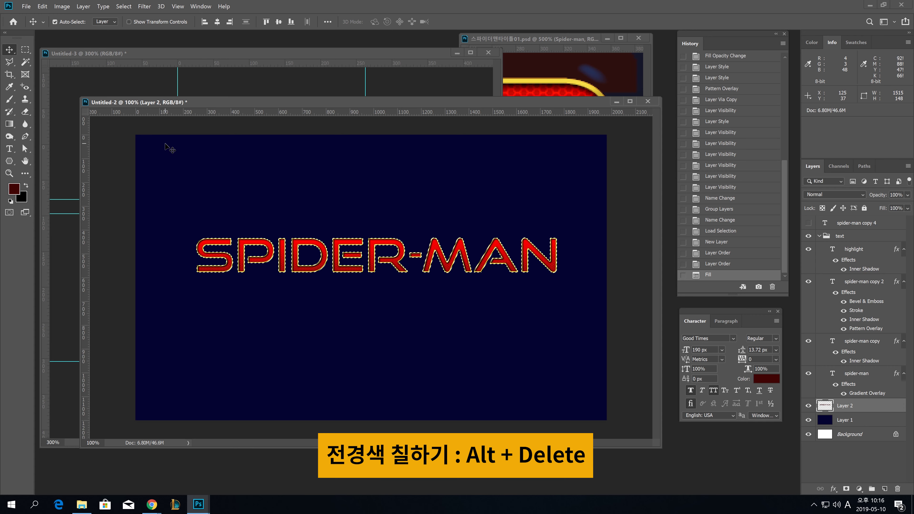
Bring Layer 2 to the front to check its fill, and return it to directly above Layer 1.
{"action": "key", "text": "ctrl+shift+bracketright"}
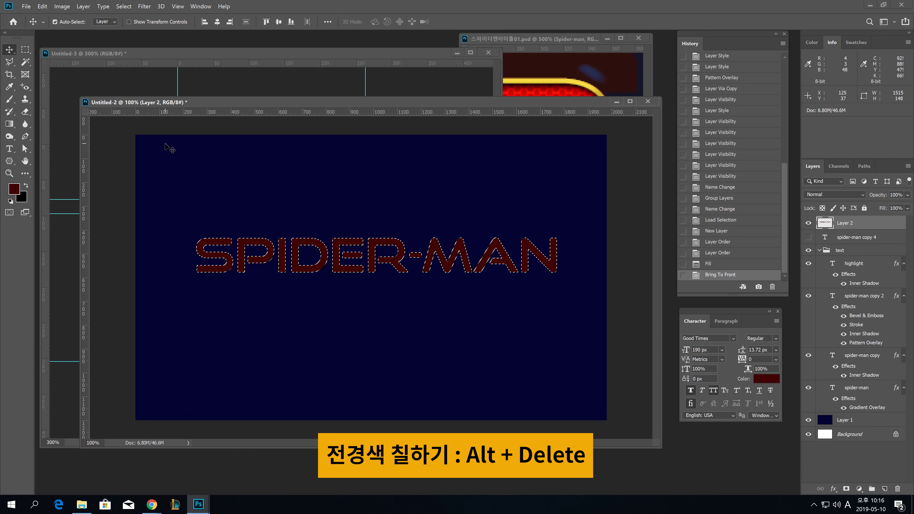
{"action": "key", "text": "ctrl+shift+bracketleft"}
{"action": "key", "text": "ctrl+bracketright"}
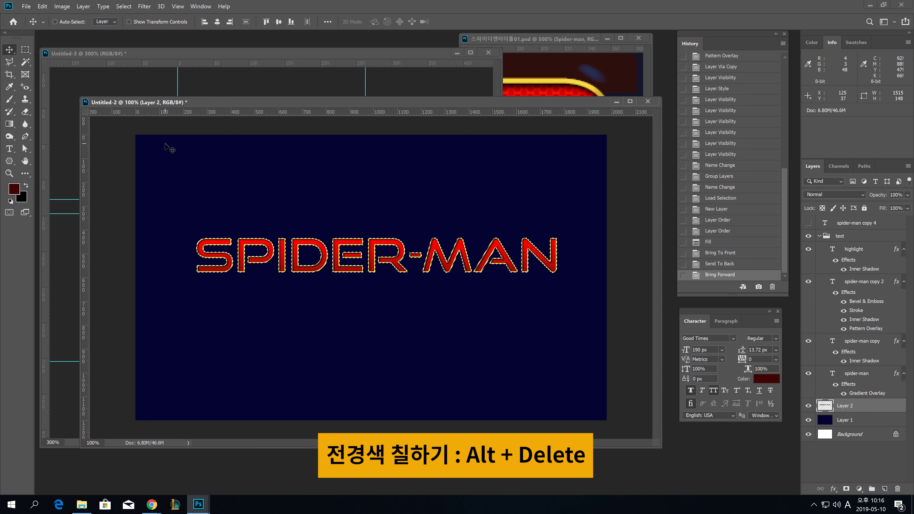
Free-transform the dark red lettering on Layer 2 to about 99.3% scale, shifted slightly down to Y 508.5 px.
{"action": "key", "text": "ctrl"}
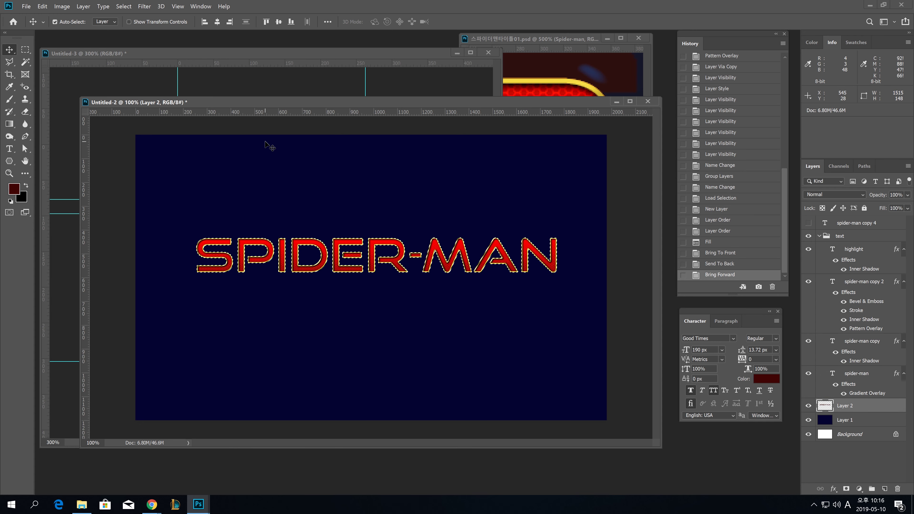
{"action": "key", "text": "ctrl+t"}
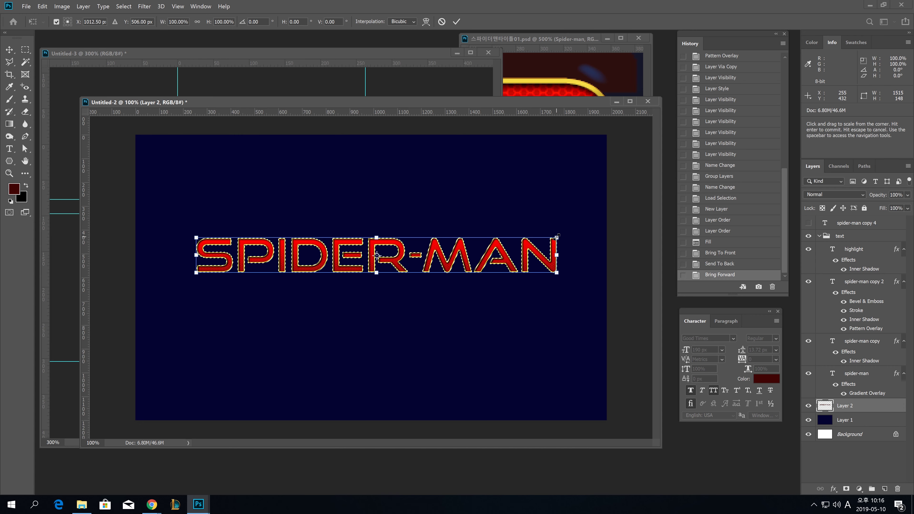
{"action": "left_click_drag", "start_coordinate": [556, 236], "coordinate": [555, 237]}
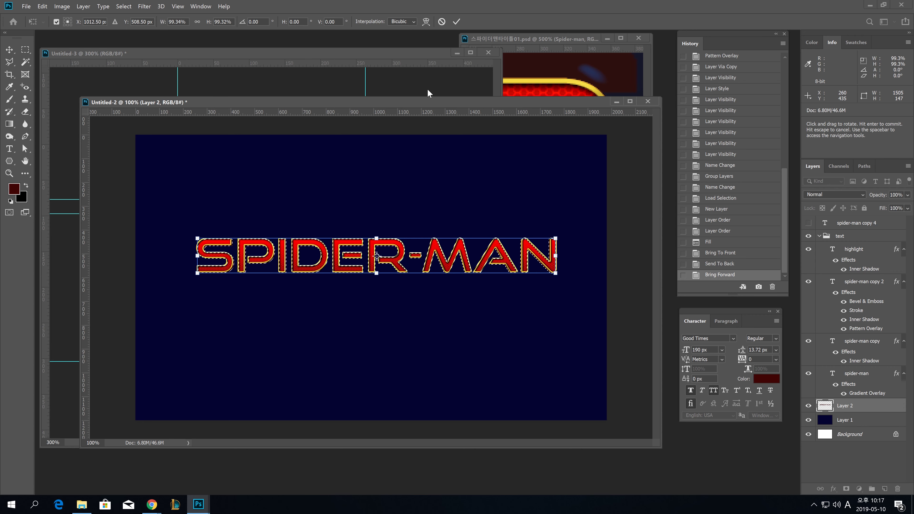
{"action": "key", "text": "Return"}
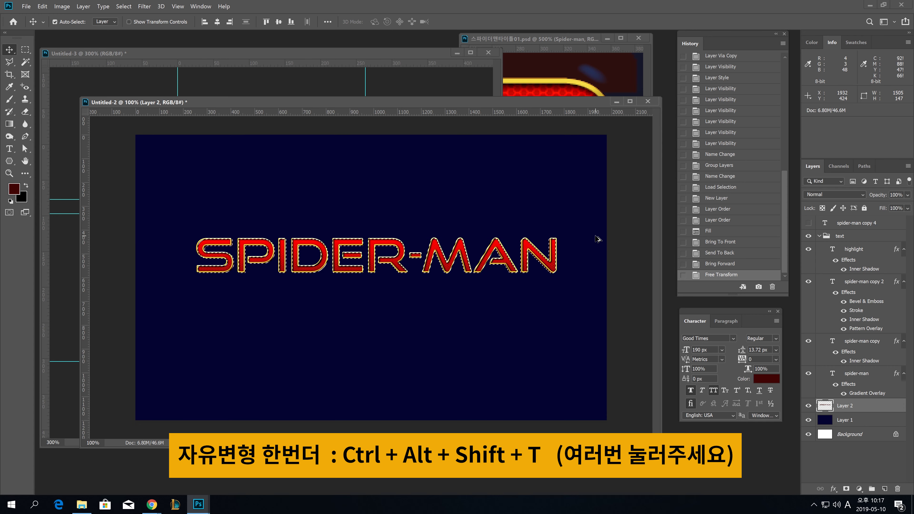
Repeat the last transform as a copy twelve times on Layer 2 to build the dark red extrusion, and clear the selection.
{"action": "key", "text": "ctrl+alt+shift+t"}
{"action": "key", "text": "ctrl+alt+shift+t"}
{"action": "key", "text": "ctrl+alt+shift+t"}
{"action": "key", "text": "ctrl+alt+shift+t"}
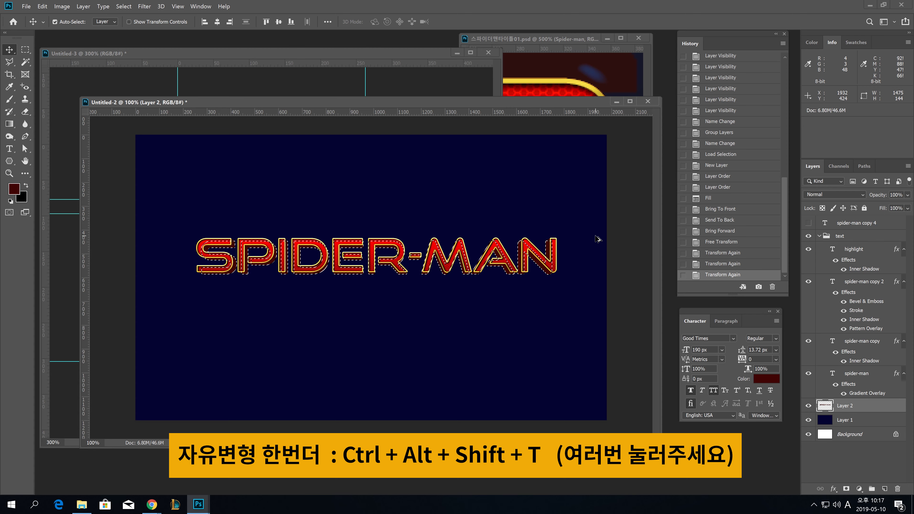
{"action": "key", "text": "ctrl+alt+shift+t"}
{"action": "key", "text": "ctrl+alt+shift+t"}
{"action": "key", "text": "ctrl+alt+shift+t"}
{"action": "key", "text": "ctrl+alt+shift+t"}
{"action": "key", "text": "ctrl+alt+shift+t"}
{"action": "key", "text": "ctrl+alt+shift+t"}
{"action": "key", "text": "ctrl+alt+shift+t"}
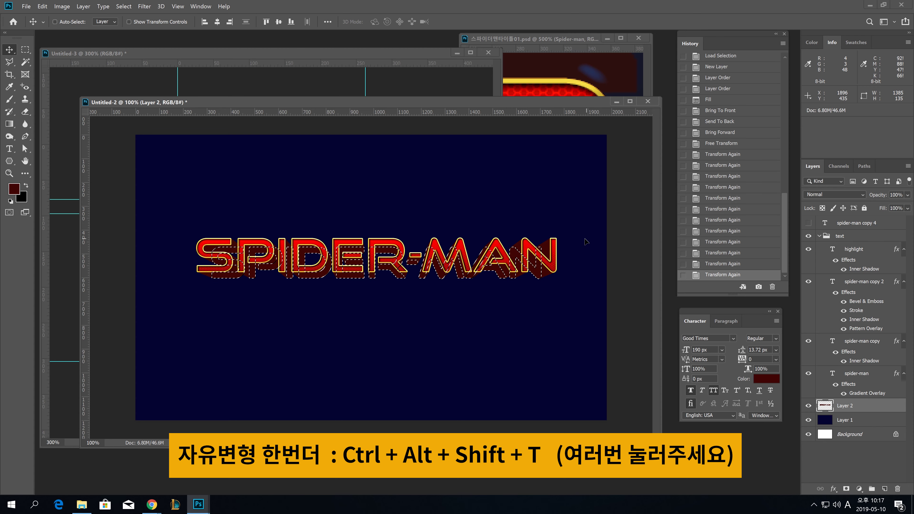
{"action": "key", "text": "ctrl+alt+shift+t"}
{"action": "key", "text": "ctrl+d"}
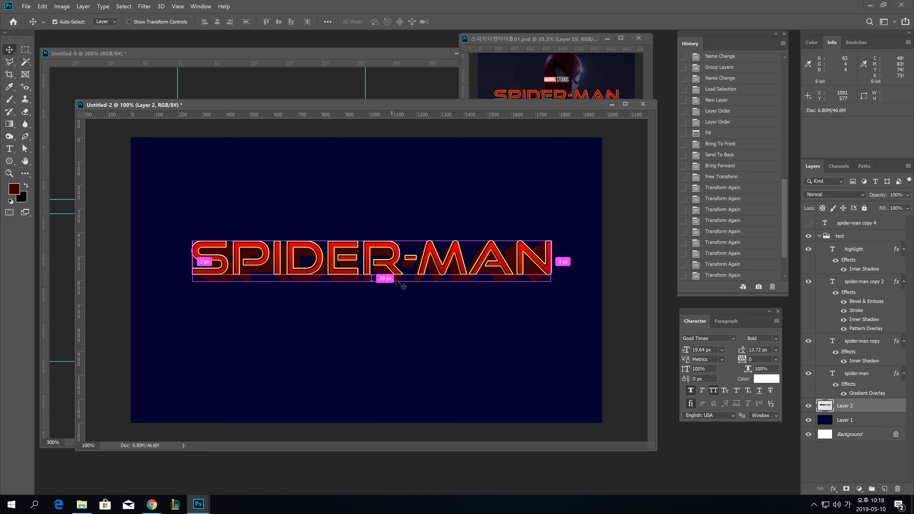
Add a Bevel & Emboss effect to Layer 2 with Inner Bevel style, Chisel Soft technique and 625% depth.
{"action": "double_click", "coordinate": [878, 409]}
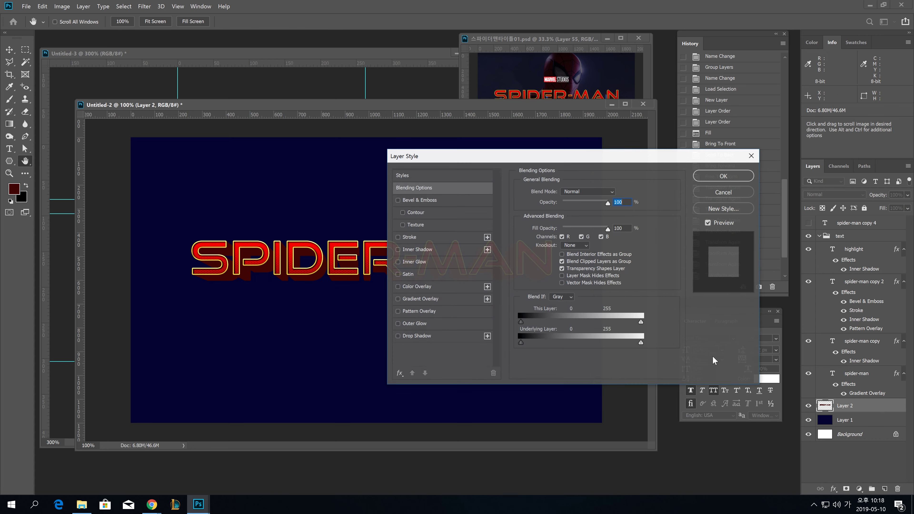
{"action": "left_click", "coordinate": [411, 200]}
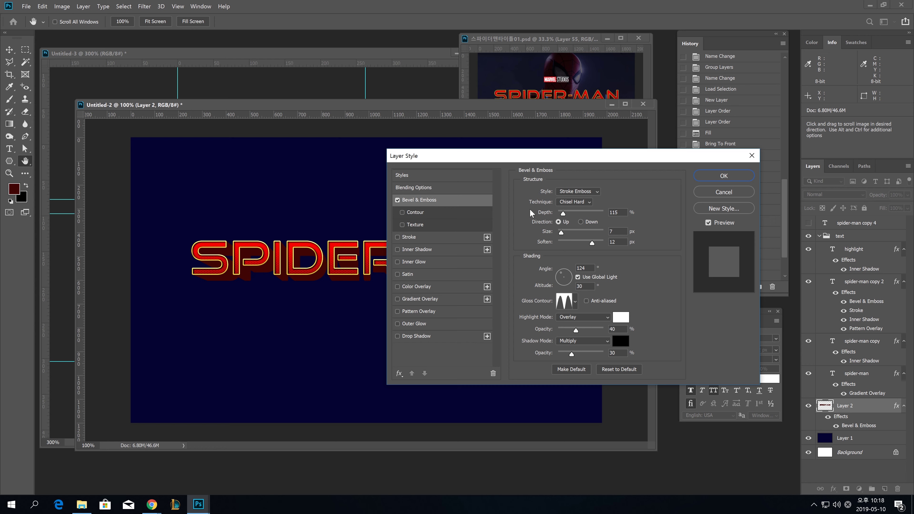
{"action": "left_click", "coordinate": [580, 191]}
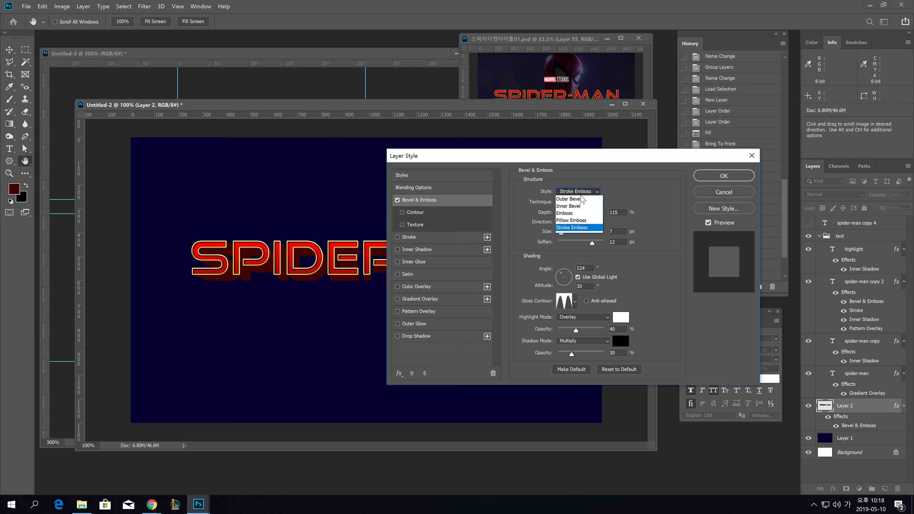
{"action": "left_click", "coordinate": [576, 210]}
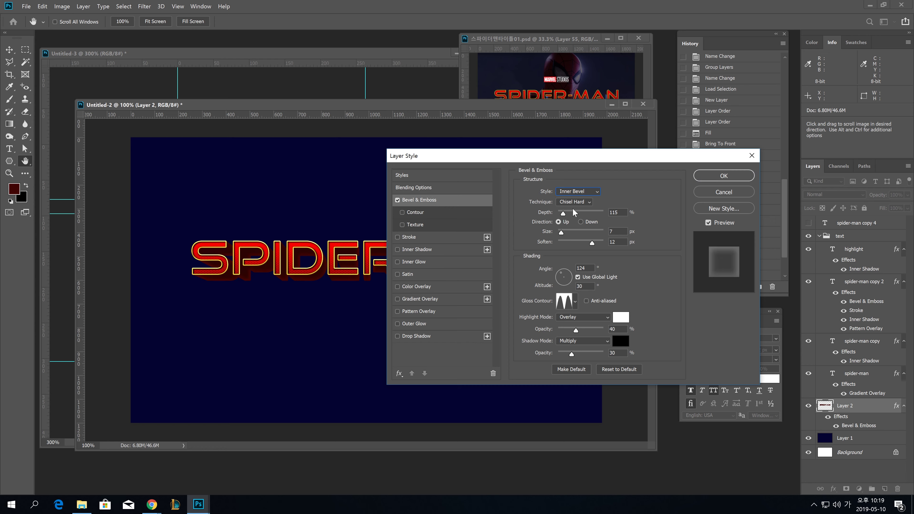
{"action": "left_click", "coordinate": [583, 205]}
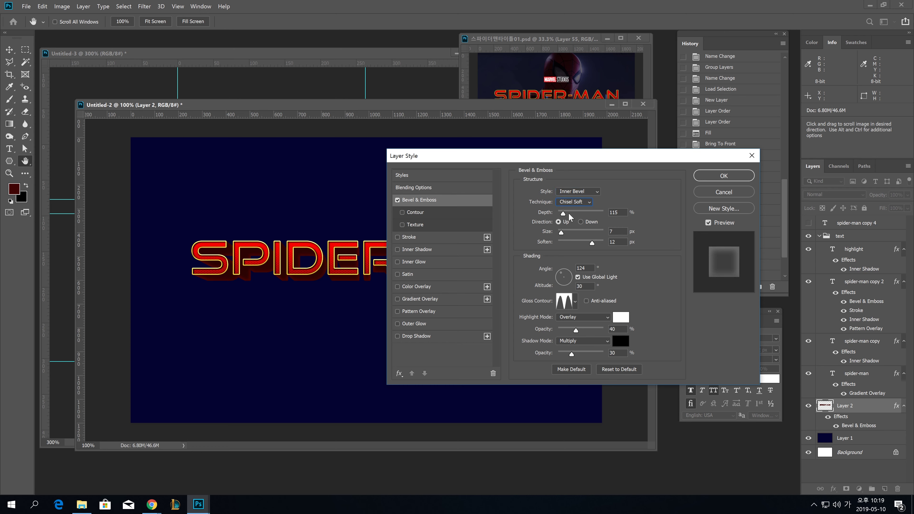
{"action": "left_click_drag", "start_coordinate": [565, 213], "coordinate": [586, 215]}
Change the bevel's highlight color to a medium dark blue with a hue of 220°.
{"action": "left_click", "coordinate": [621, 318]}
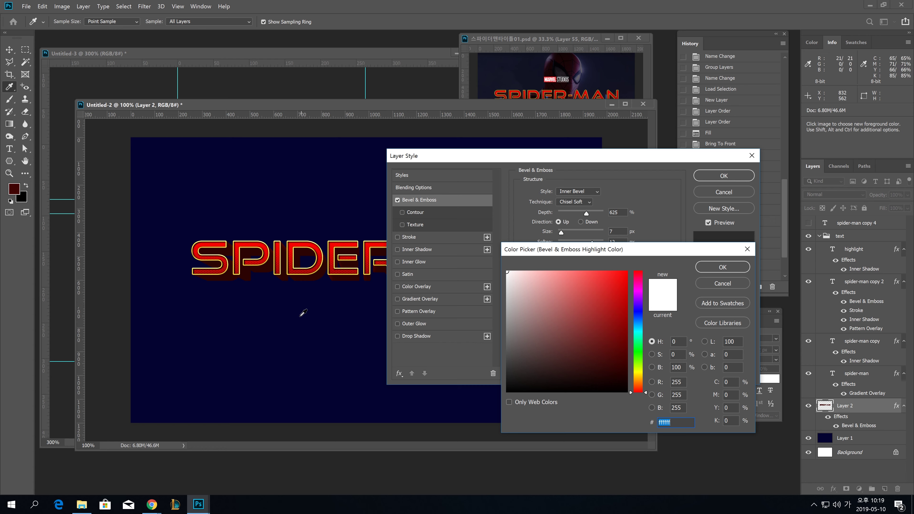
{"action": "left_click", "coordinate": [639, 318]}
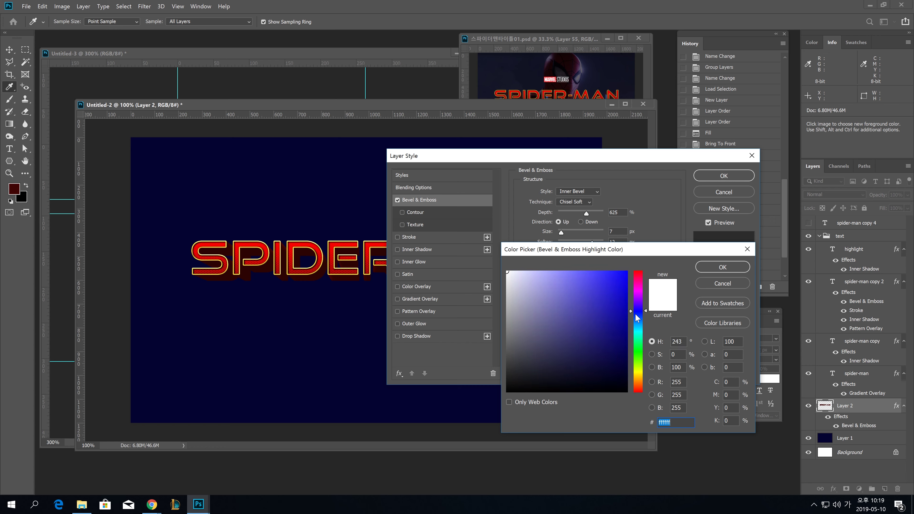
{"action": "left_click_drag", "start_coordinate": [624, 278], "coordinate": [634, 272]}
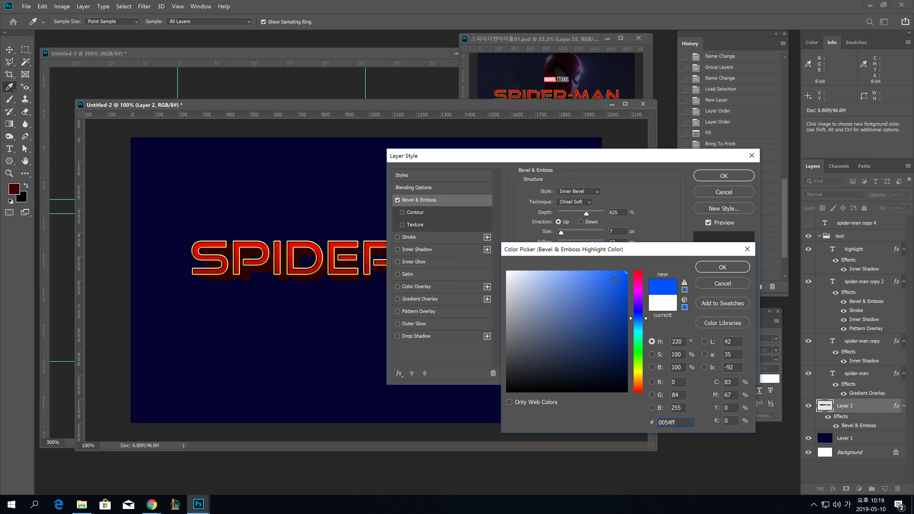
{"action": "left_click", "coordinate": [618, 303]}
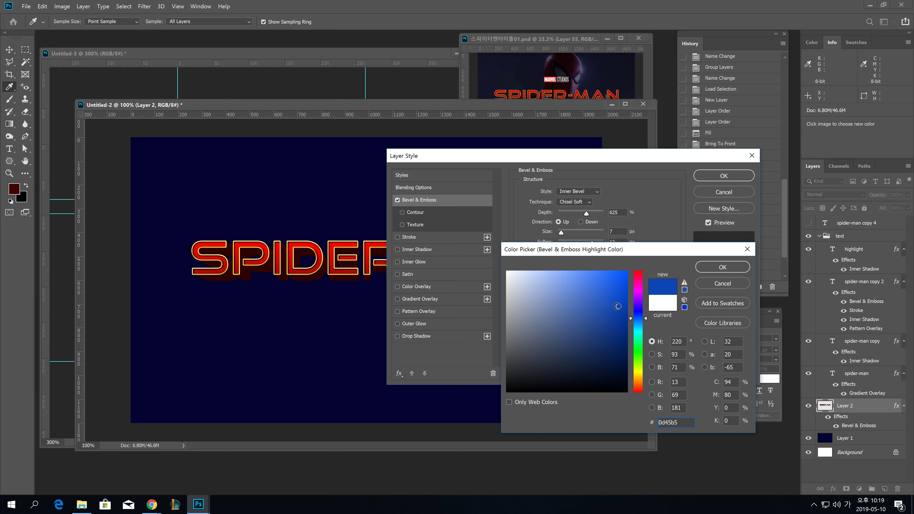
{"action": "left_click_drag", "start_coordinate": [618, 304], "coordinate": [613, 344]}
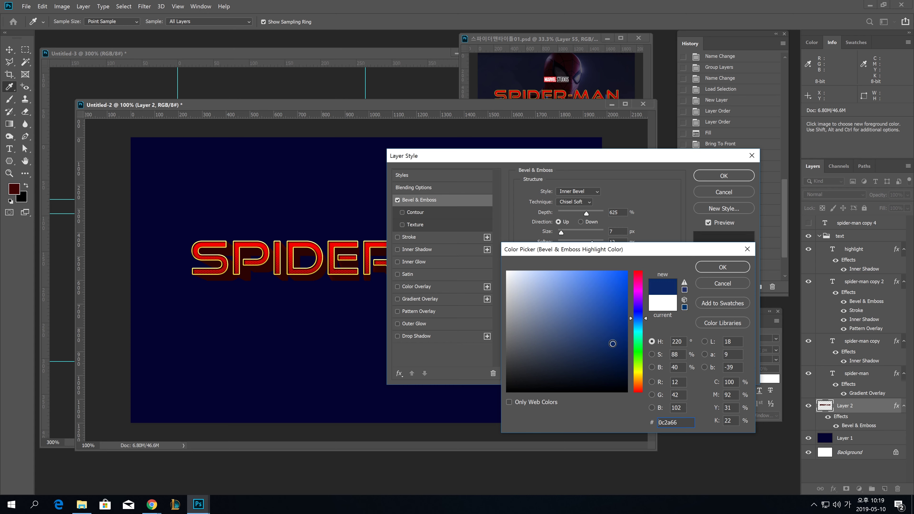
{"action": "left_click", "coordinate": [615, 319]}
{"action": "left_click", "coordinate": [722, 267]}
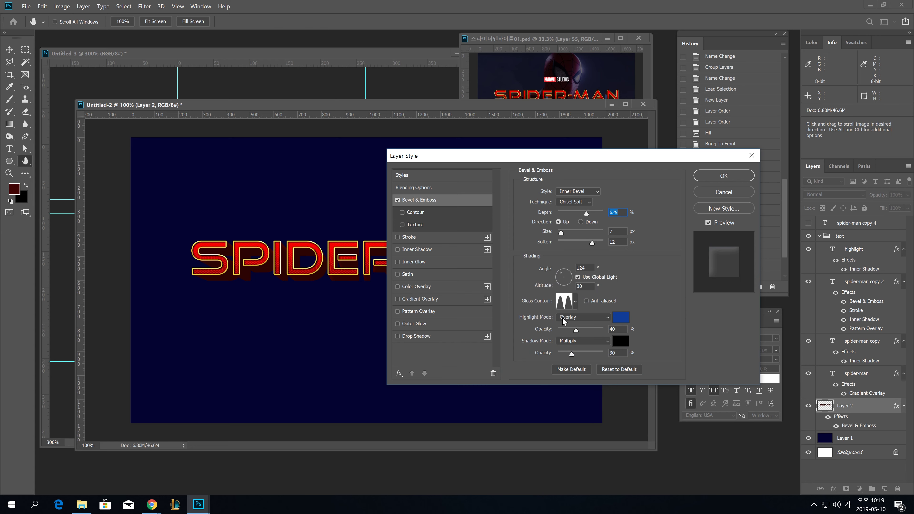
Set the bevel's highlight mode to Normal at 80% opacity and its shadow opacity to 0%.
{"action": "left_click", "coordinate": [572, 317]}
{"action": "left_click", "coordinate": [576, 264]}
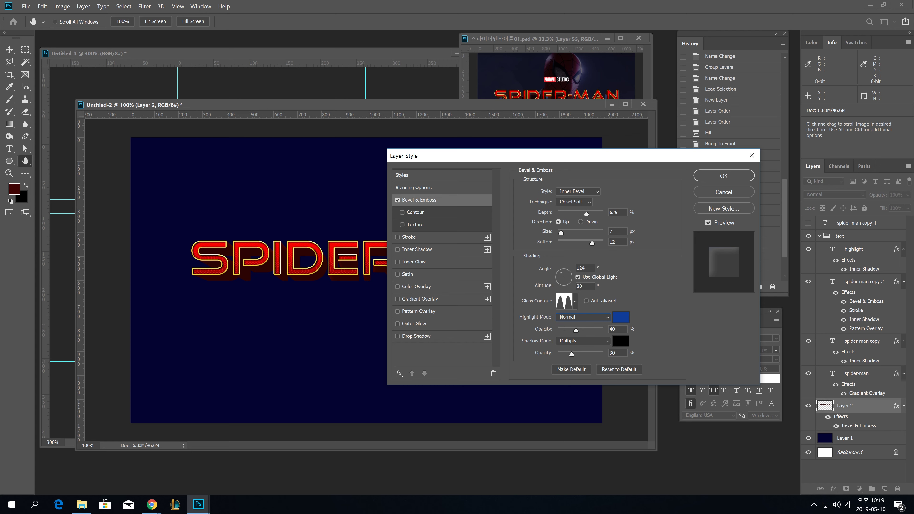
{"action": "left_click_drag", "start_coordinate": [576, 330], "coordinate": [603, 330]}
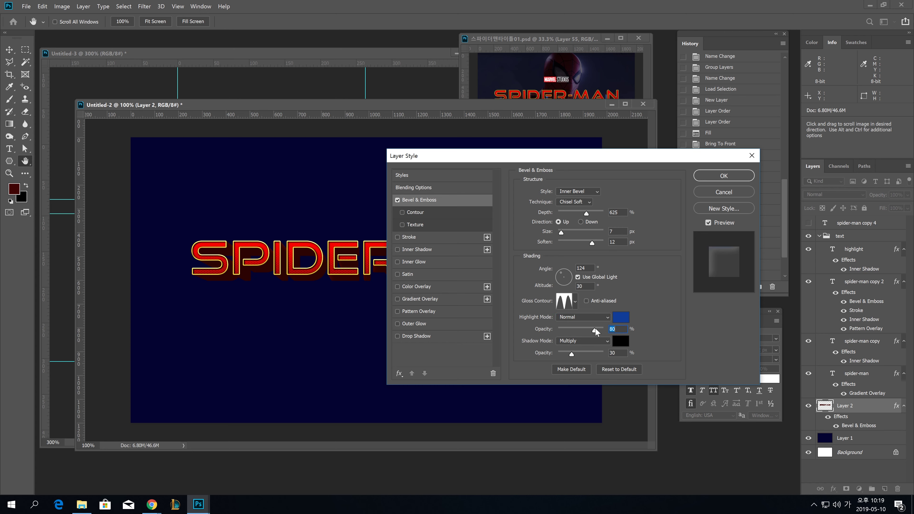
{"action": "left_click_drag", "start_coordinate": [572, 354], "coordinate": [558, 354]}
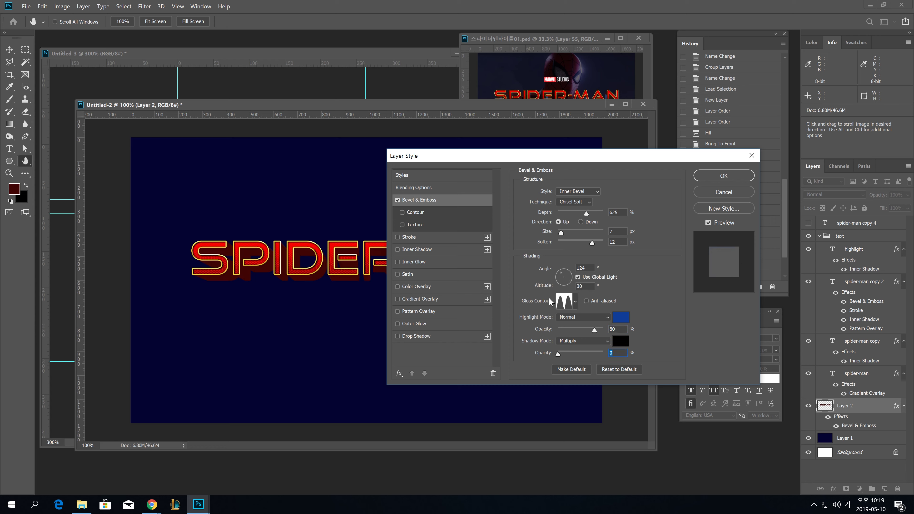
Change the bevel's gloss contour to the single-peak cone preset.
{"action": "left_click", "coordinate": [562, 300]}
{"action": "left_click", "coordinate": [547, 141]}
{"action": "left_click", "coordinate": [575, 302]}
{"action": "left_click", "coordinate": [537, 322]}
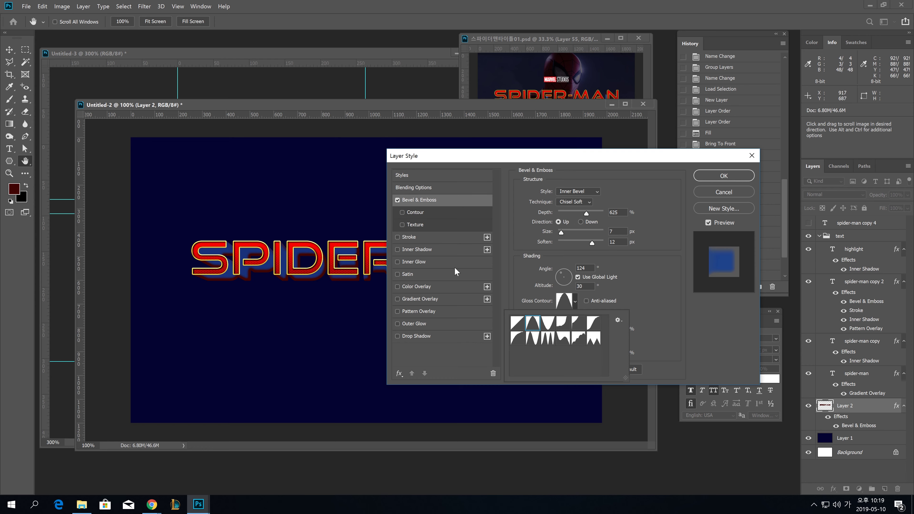
{"action": "left_click", "coordinate": [617, 294]}
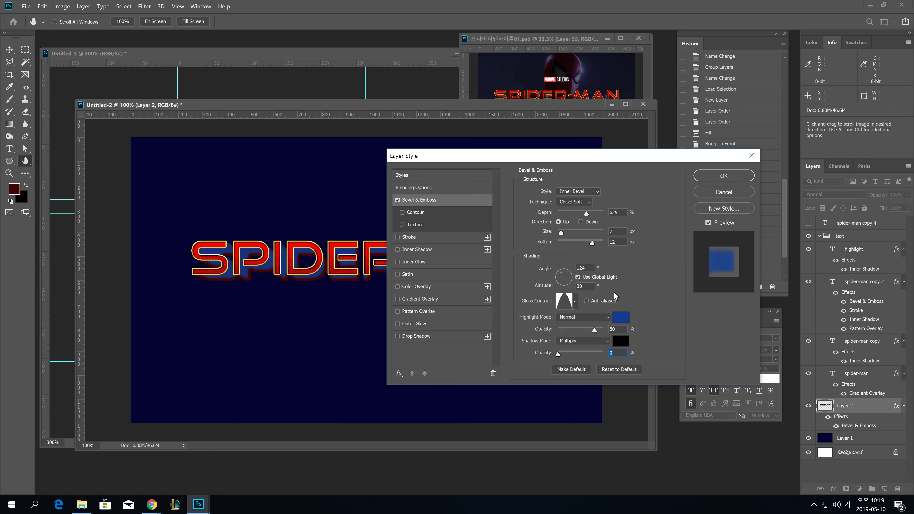
Turn off global light for the bevel and set its angle to -115° and altitude to 45°.
{"action": "left_click", "coordinate": [578, 277]}
{"action": "left_click_drag", "start_coordinate": [566, 290], "coordinate": [565, 281]}
{"action": "key", "text": "Tab"}
{"action": "type", "text": "46"}
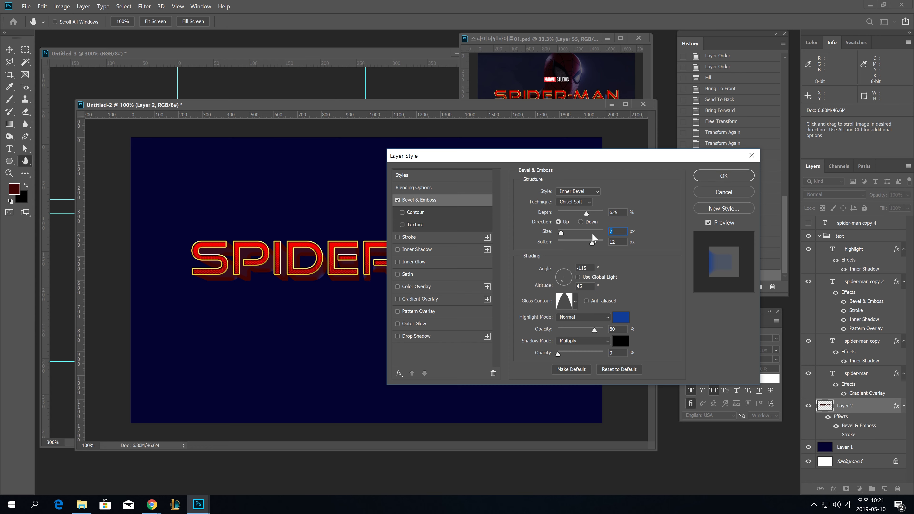
Set the bevel's size to 73 px, apply the layer style and check the extrusion's shading up close.
{"action": "type", "text": "73"}
{"action": "left_click", "coordinate": [737, 174]}
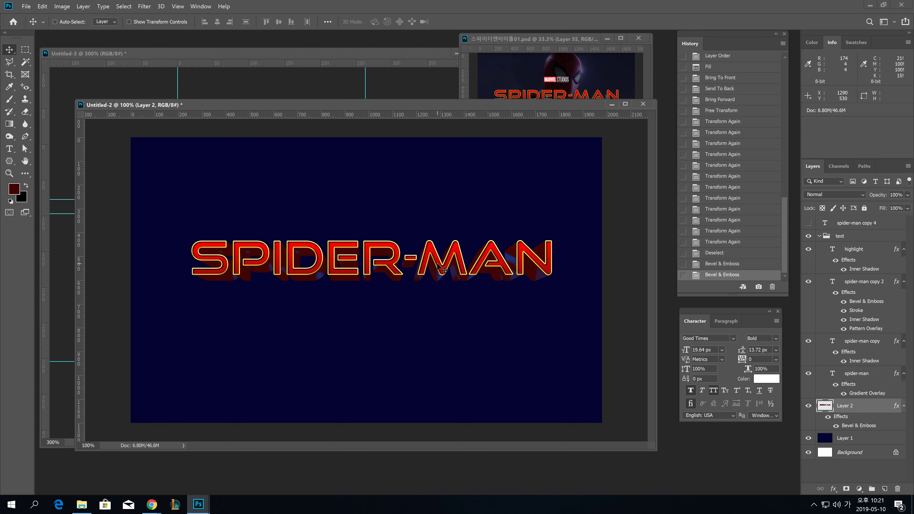
{"action": "scroll", "coordinate": [440, 279], "scroll_direction": "up", "scroll_amount": 1}
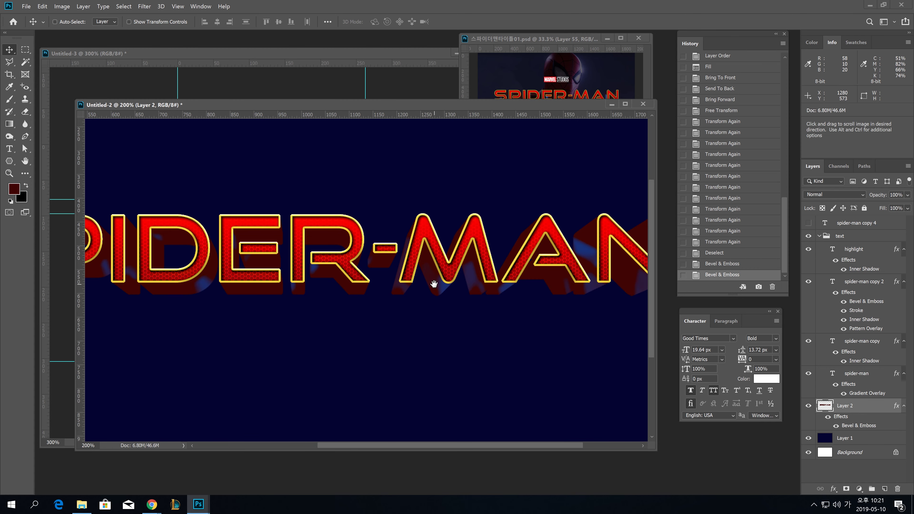
{"action": "left_click_drag", "start_coordinate": [434, 284], "coordinate": [443, 297]}
{"action": "scroll", "coordinate": [441, 298], "scroll_direction": "down", "scroll_amount": 1}
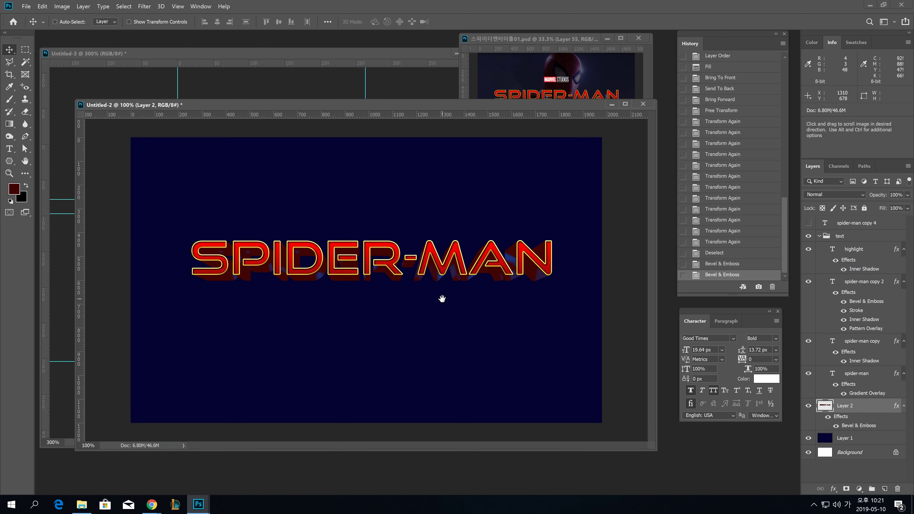